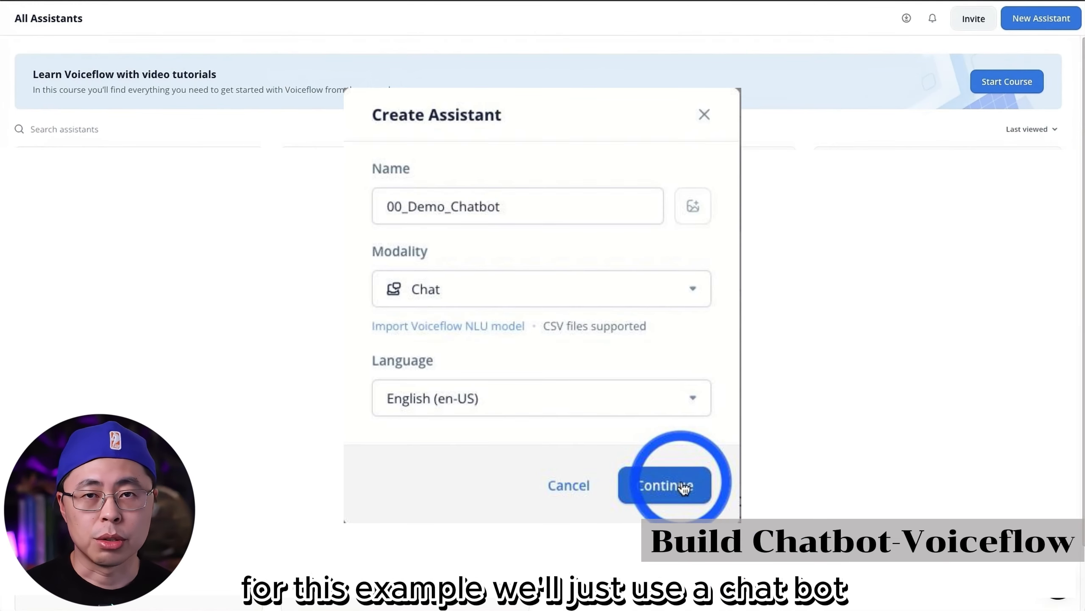
Step: Create the chat assistant 00_Demo_Chatbot in English (en-US) and delete all template blocks and notes except Start
{"action": "left_click", "coordinate": [683, 488]}
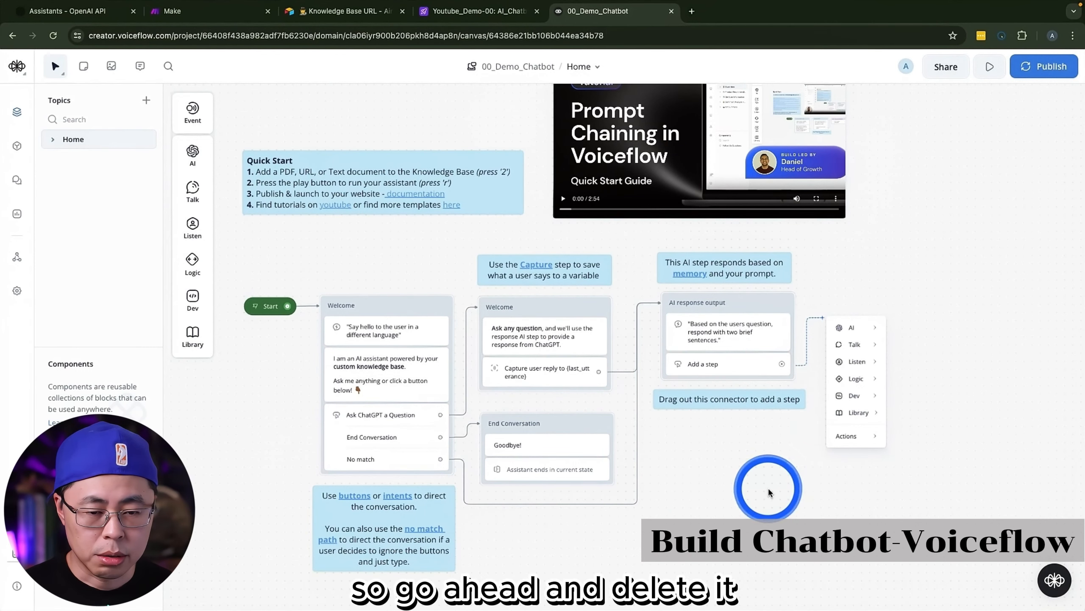
{"action": "left_click_drag", "start_coordinate": [939, 548], "coordinate": [333, 145]}
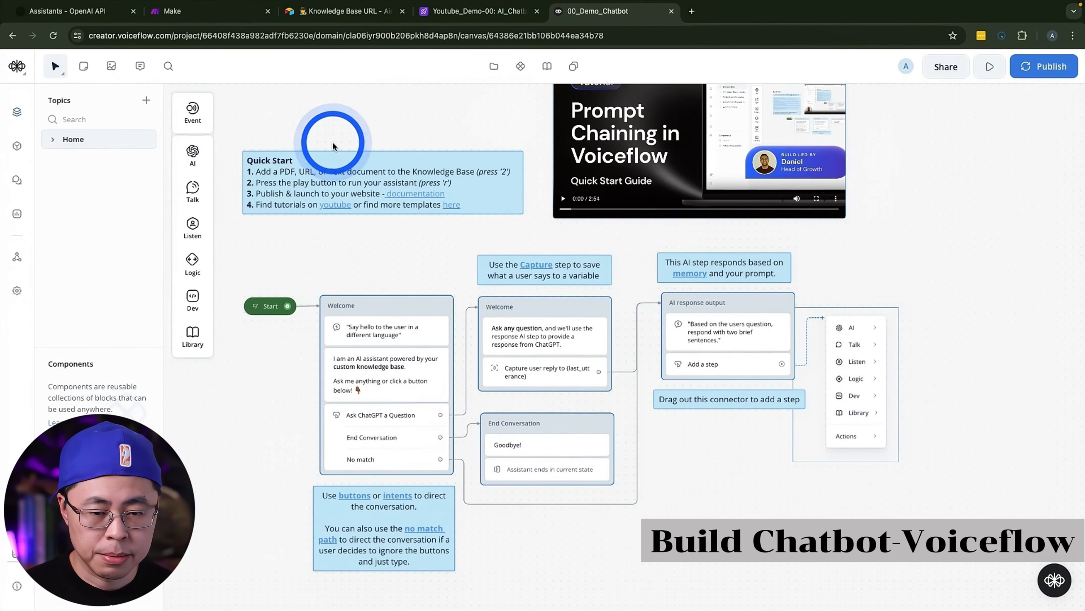
{"action": "key", "text": "Delete"}
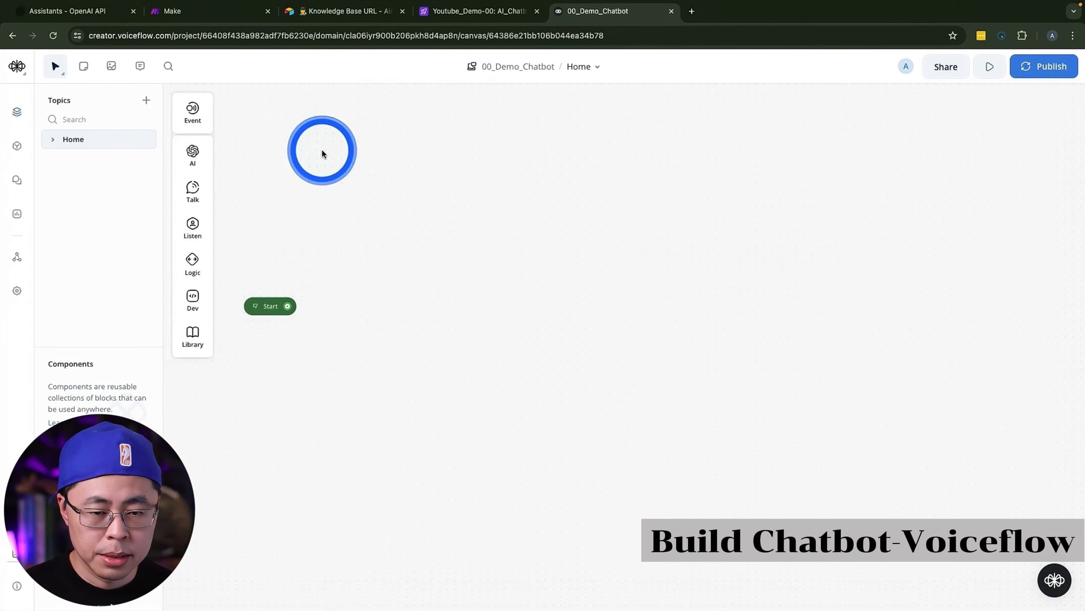
Step: Add a Text block beside Start on the canvas and connect Start to it
{"action": "mouse_move", "coordinate": [193, 191]}
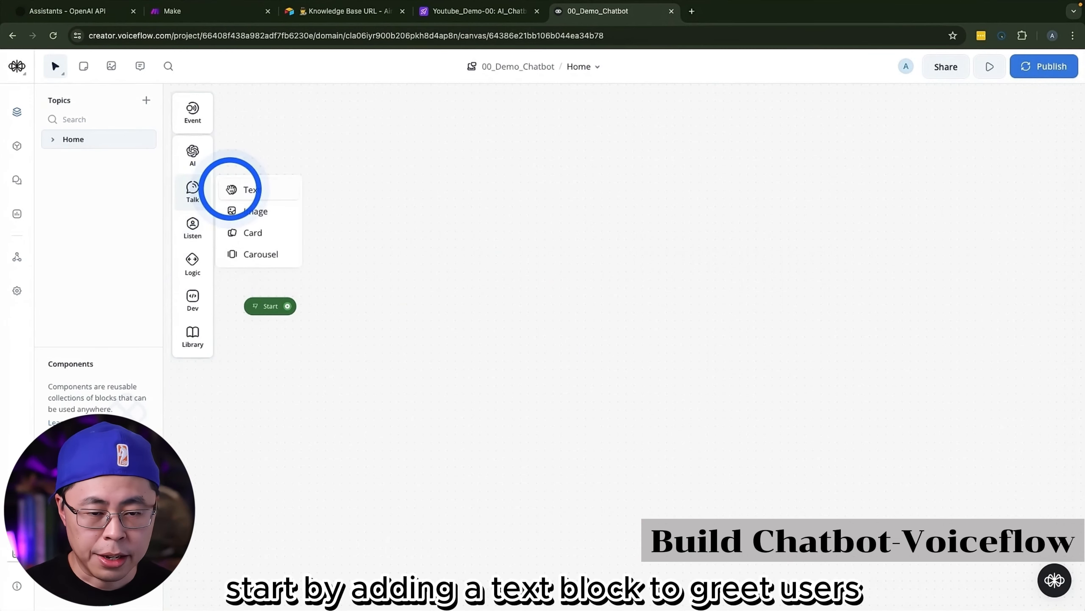
{"action": "left_click_drag", "start_coordinate": [235, 189], "coordinate": [310, 231]}
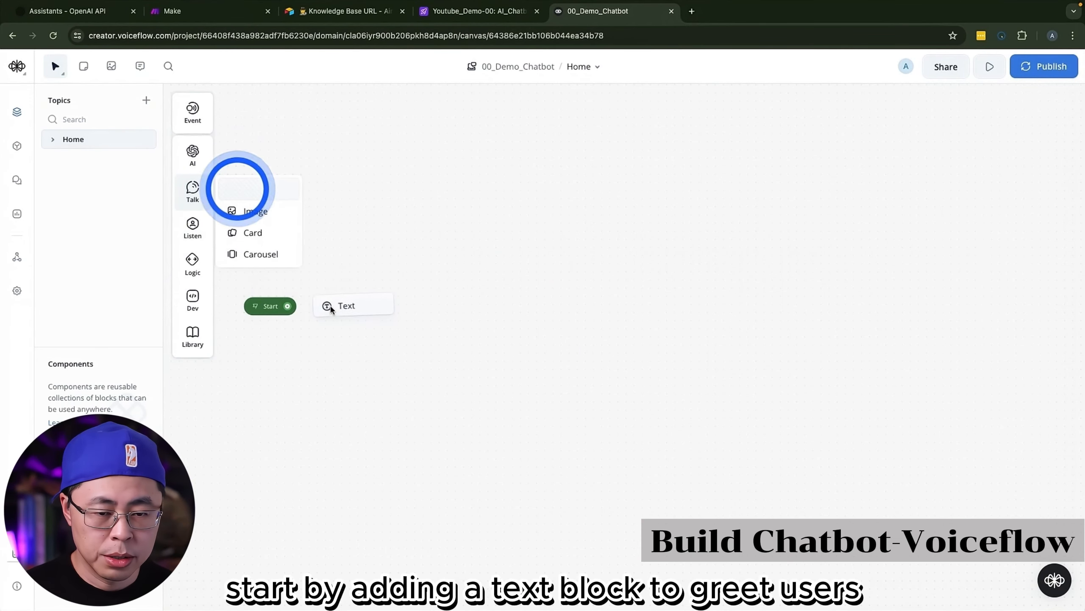
{"action": "left_click_drag", "start_coordinate": [330, 307], "coordinate": [330, 306]}
{"action": "left_click_drag", "start_coordinate": [323, 311], "coordinate": [378, 295]}
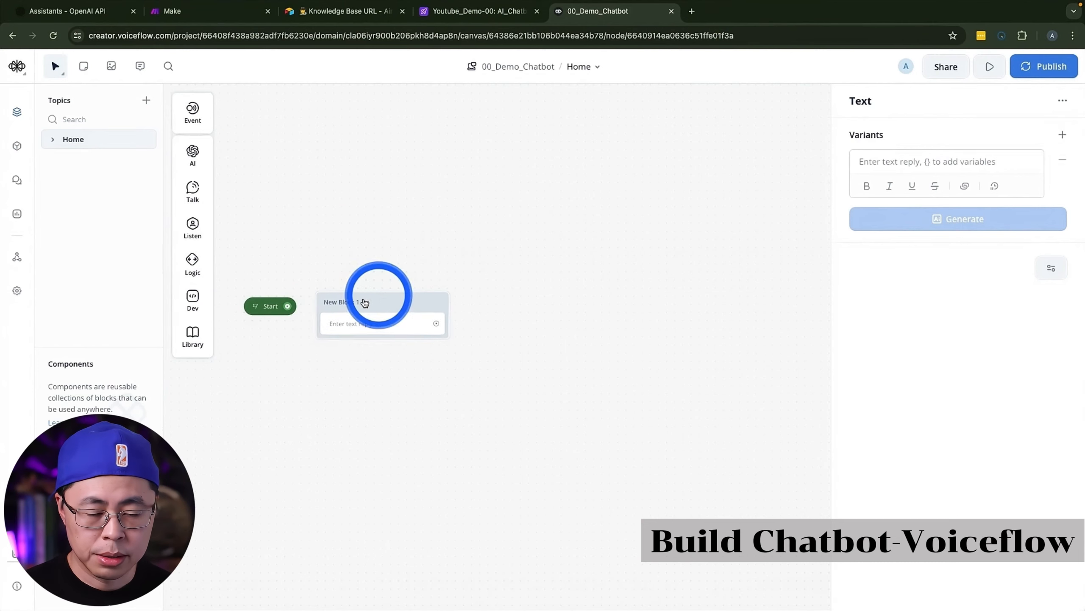
{"action": "left_click_drag", "start_coordinate": [287, 306], "coordinate": [401, 306]}
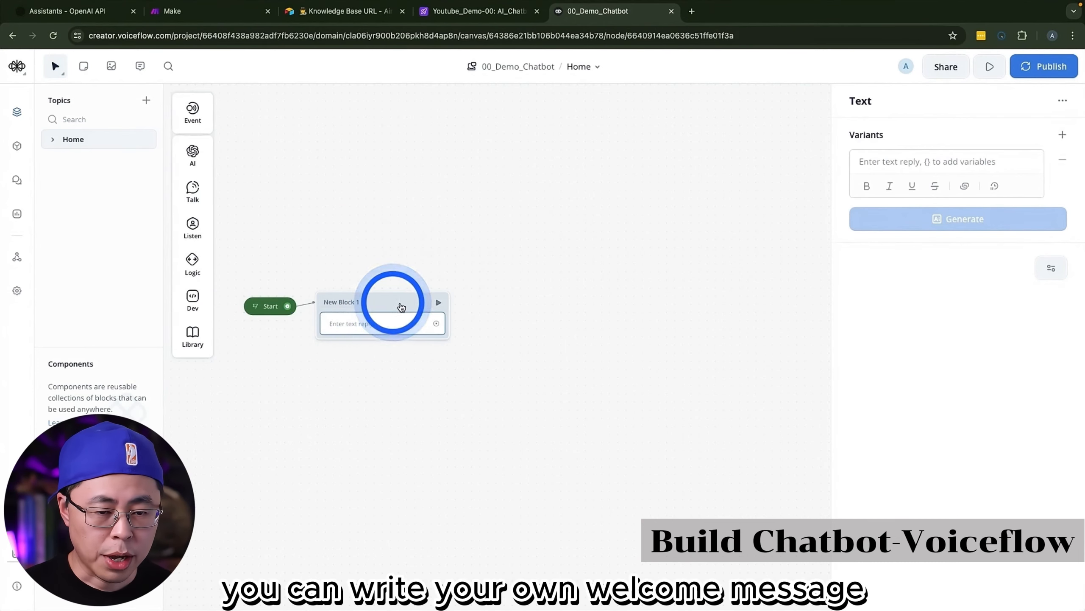
Step: Enter the welcome message "Welcome! How can we help you today?" in the Text step and generate one AI variant of it
{"action": "left_click", "coordinate": [877, 164]}
{"action": "type", "text": "Welcome! How can we help you today?"}
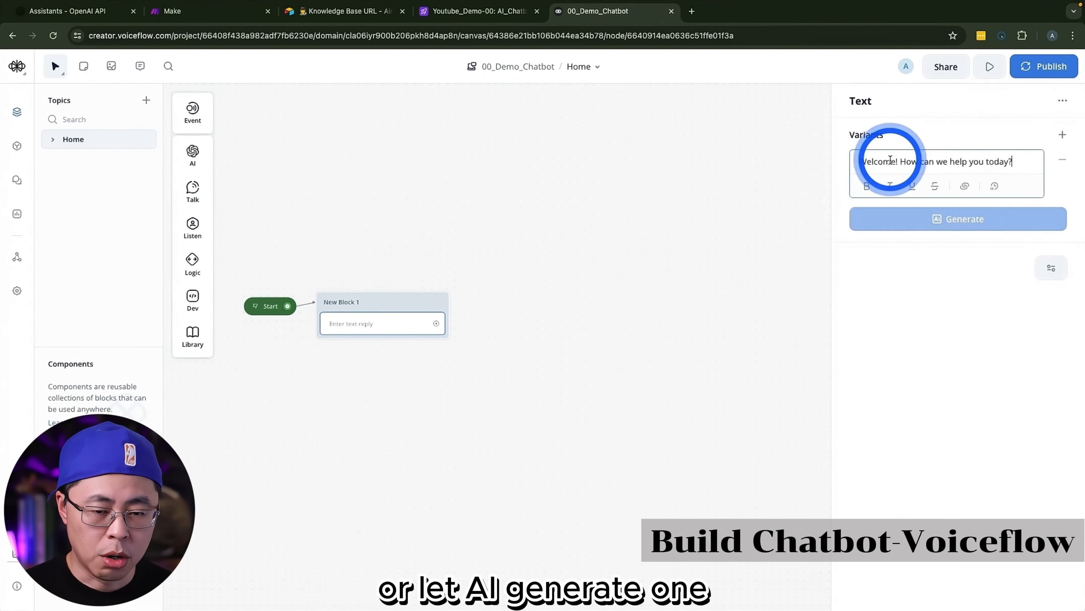
{"action": "left_click", "coordinate": [965, 222]}
{"action": "left_click", "coordinate": [972, 218]}
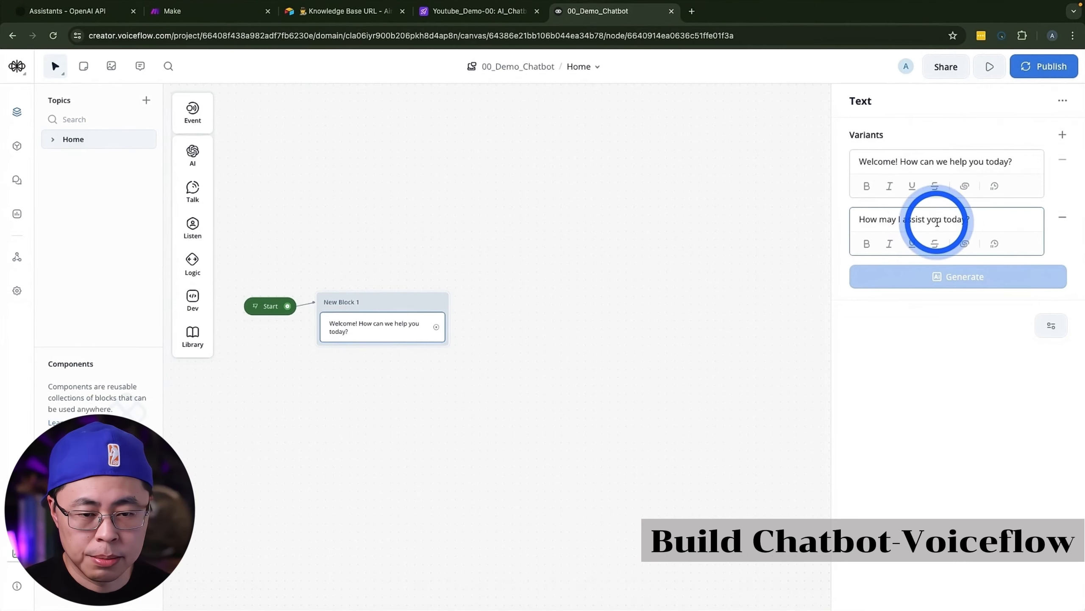
{"action": "left_click", "coordinate": [507, 337]}
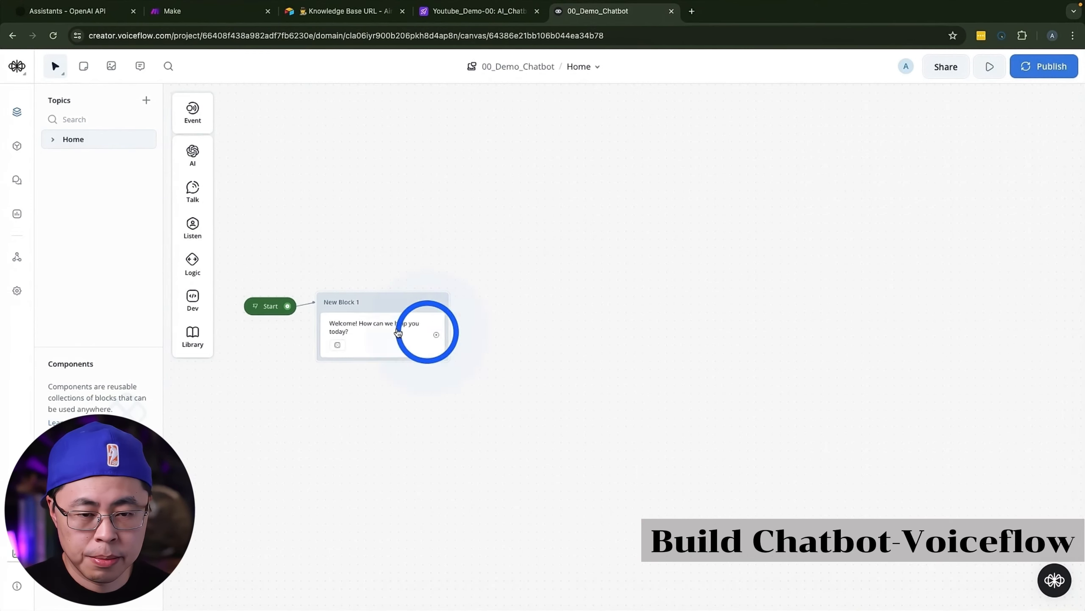
Step: Add a Buttons step beneath the welcome message with a button labelled "Product Recommendations"
{"action": "mouse_move", "coordinate": [185, 204]}
{"action": "mouse_move", "coordinate": [193, 223]}
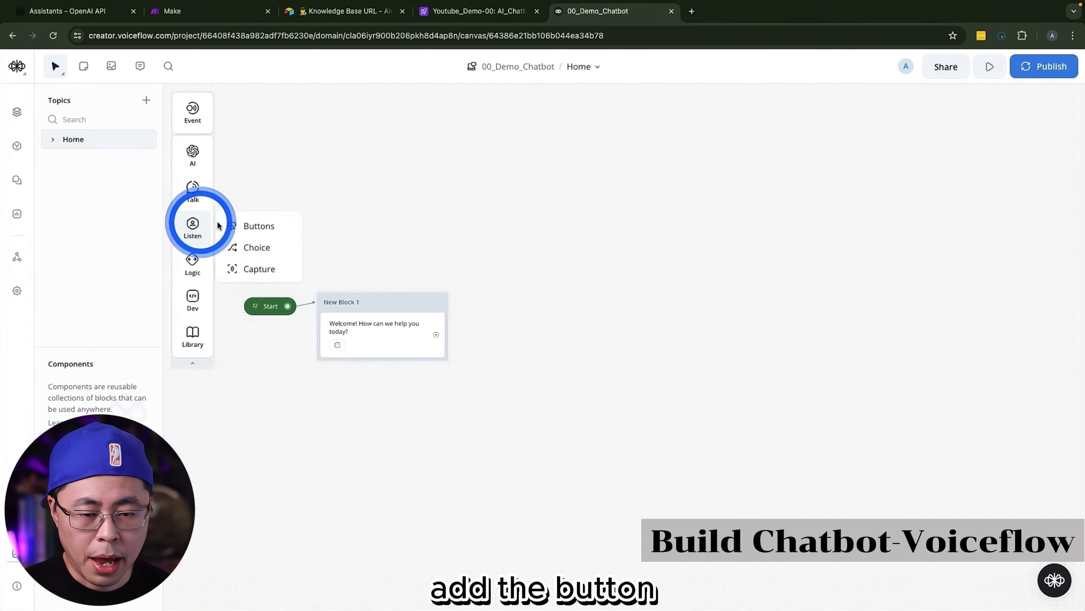
{"action": "left_click_drag", "start_coordinate": [252, 223], "coordinate": [366, 363]}
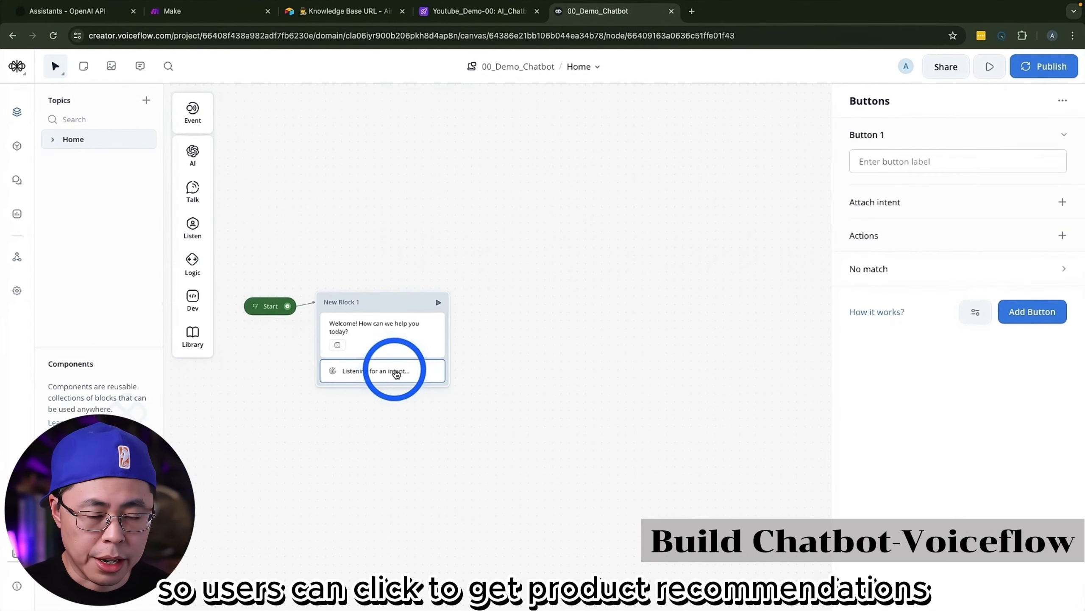
{"action": "left_click", "coordinate": [912, 157]}
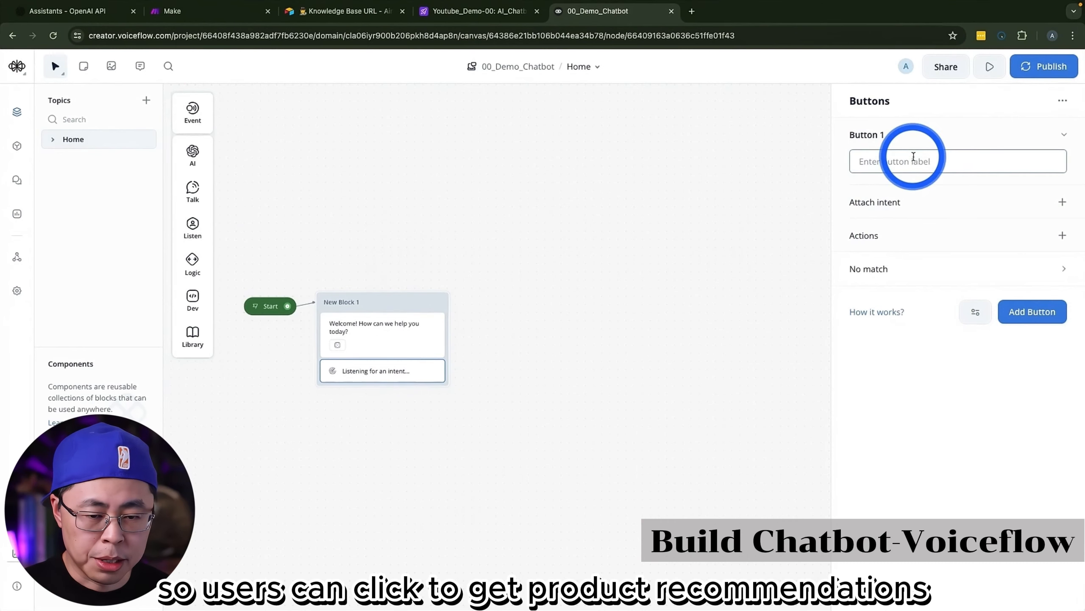
{"action": "type", "text": "Recommendations"}
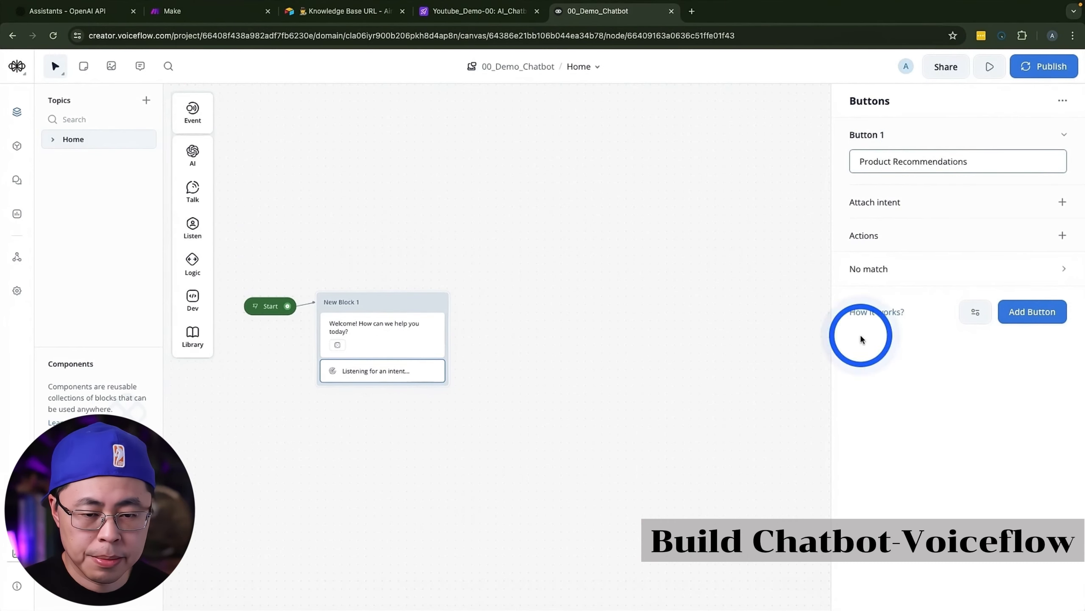
{"action": "left_click", "coordinate": [572, 371]}
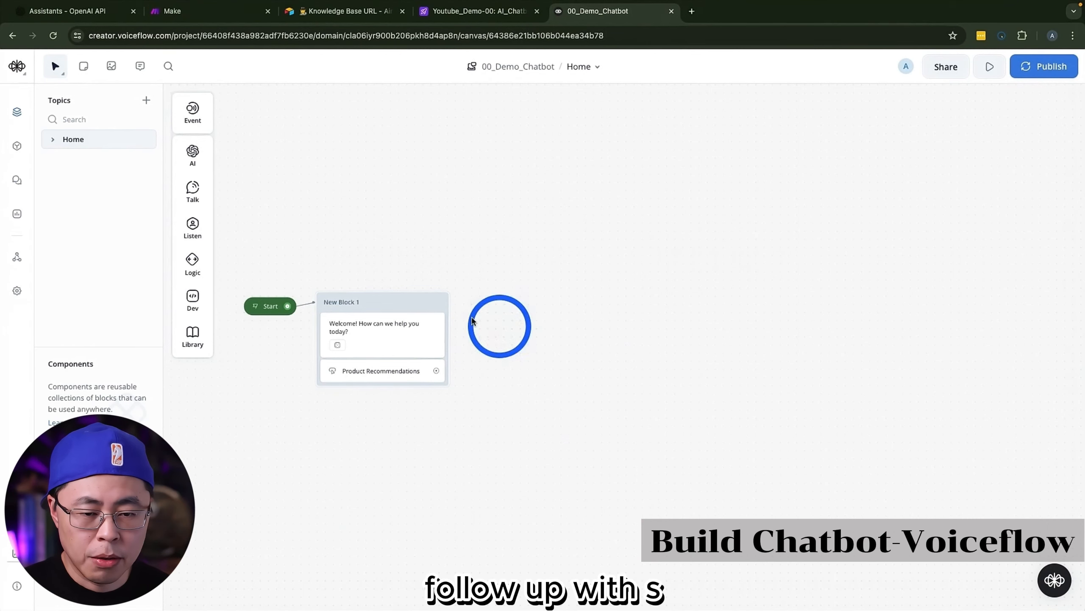
Step: Add a Capture step as a new second block beside the welcome block
{"action": "mouse_move", "coordinate": [196, 229]}
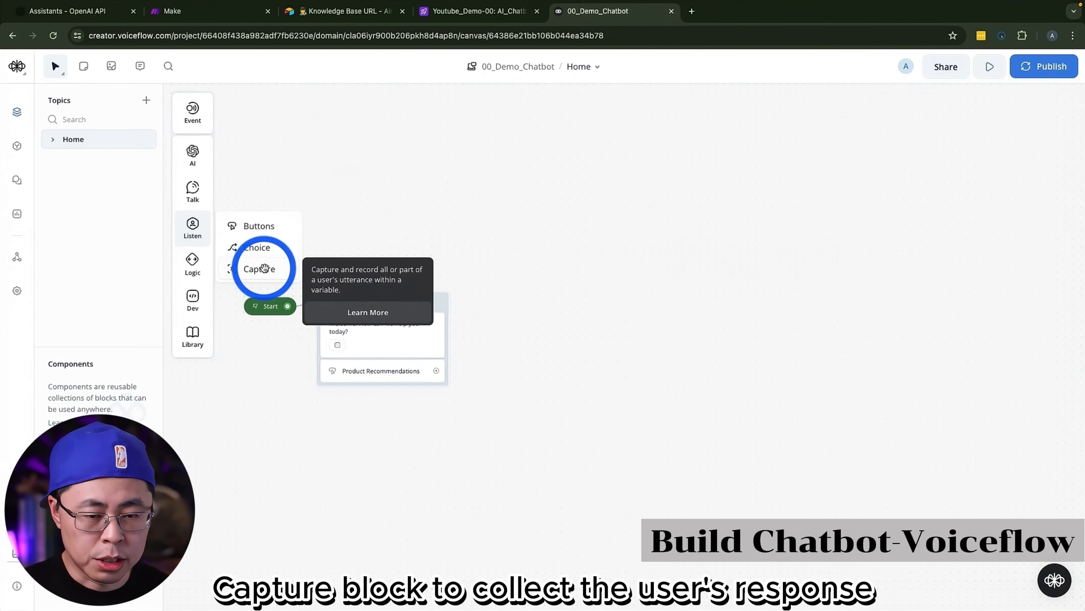
{"action": "left_click_drag", "start_coordinate": [265, 268], "coordinate": [482, 290]}
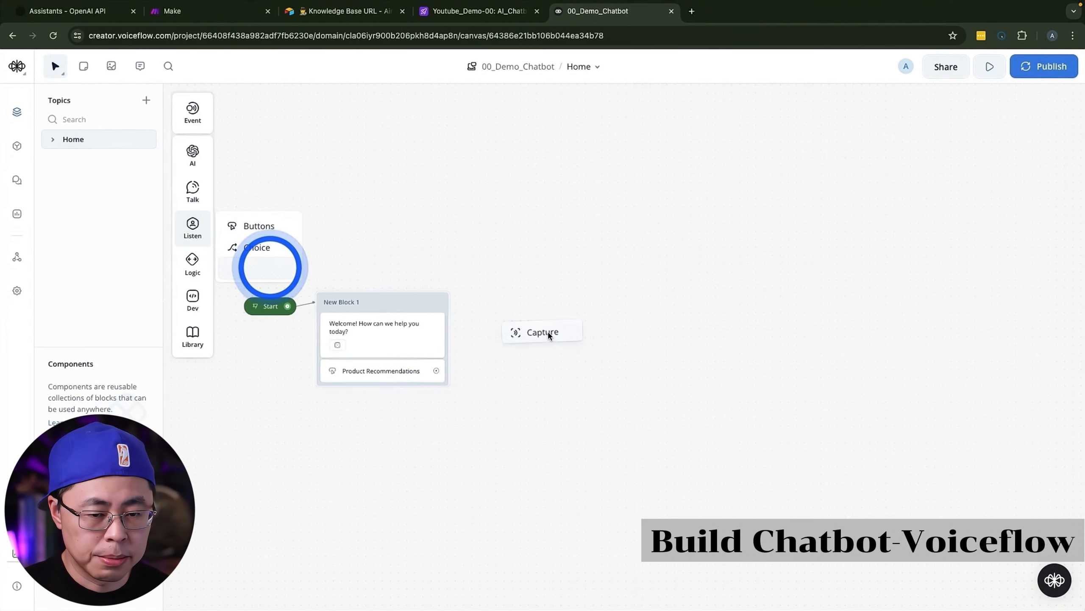
{"action": "left_click_drag", "start_coordinate": [541, 329], "coordinate": [541, 328]}
{"action": "left_click", "coordinate": [549, 340]}
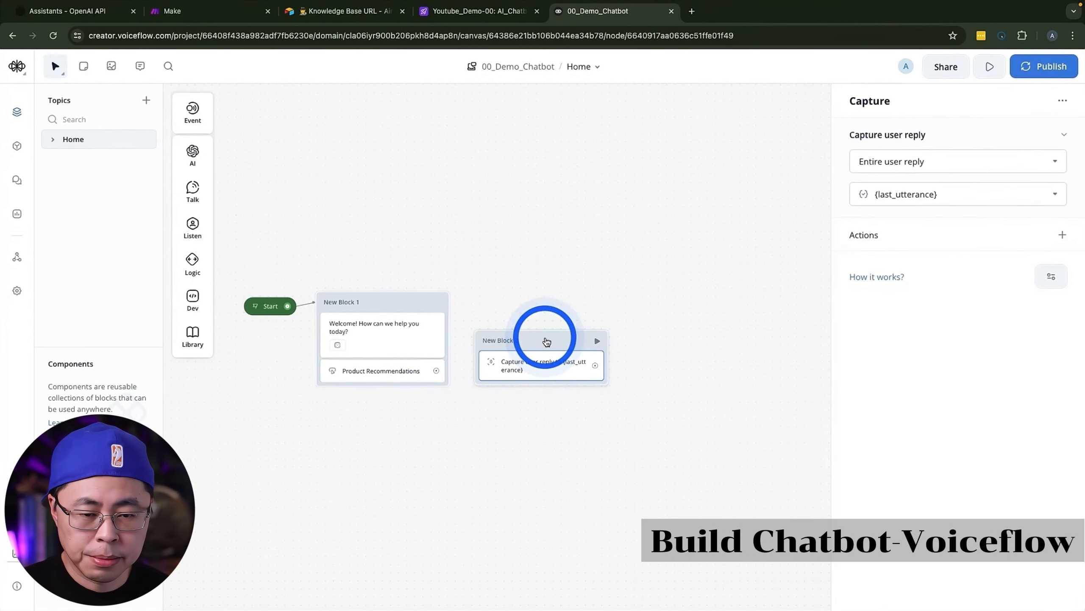
Step: Insert a Text step above the Capture step reading "What are you after today?" and generate one AI variant of it
{"action": "left_click", "coordinate": [191, 192]}
{"action": "left_click_drag", "start_coordinate": [247, 189], "coordinate": [536, 360]}
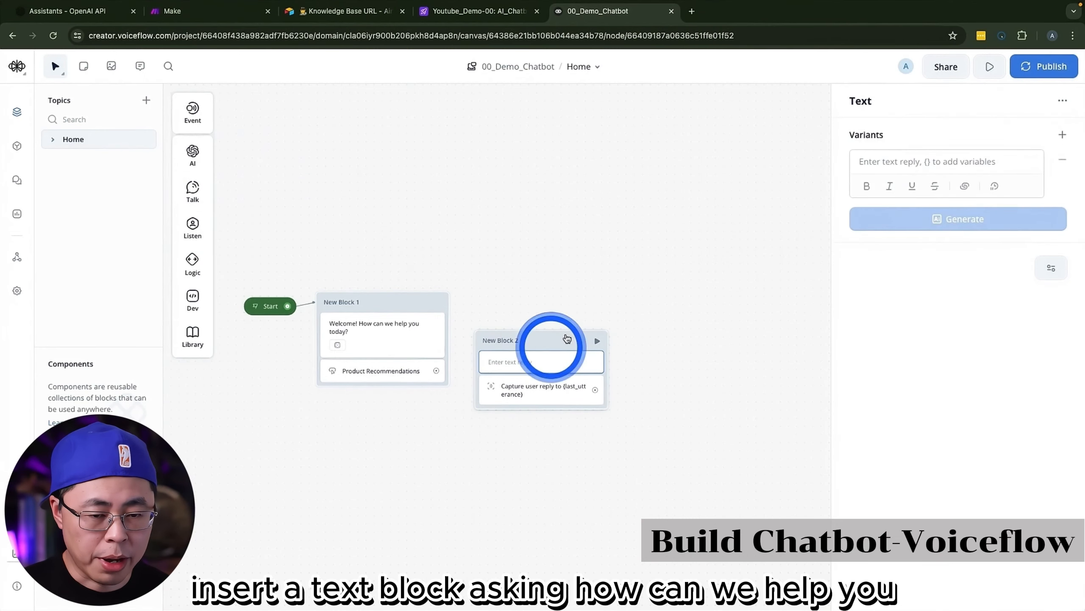
{"action": "left_click", "coordinate": [943, 162]}
{"action": "type", "text": "What are you after today"}
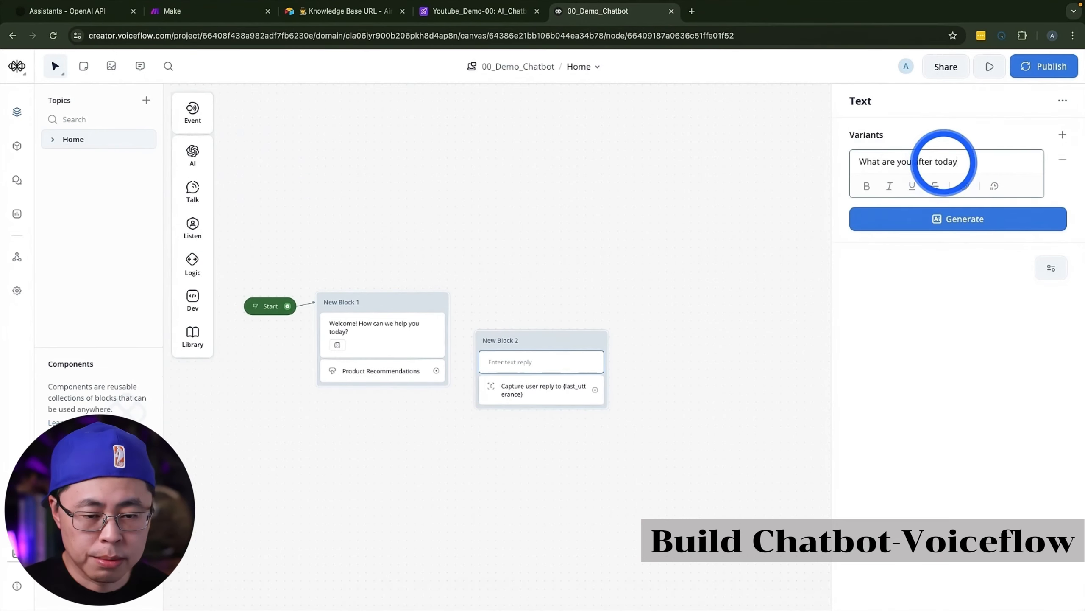
{"action": "type", "text": "?"}
{"action": "left_click", "coordinate": [962, 217]}
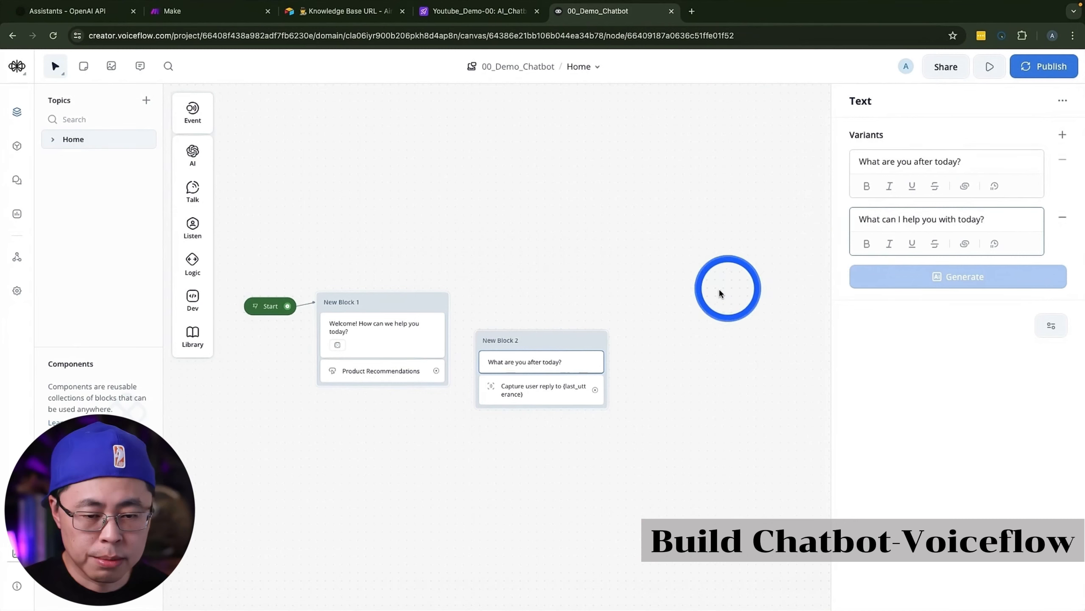
Step: Store the captured reply in a new variable aaa_user_question and connect the Product Recommendations button to the second block
{"action": "left_click", "coordinate": [547, 390]}
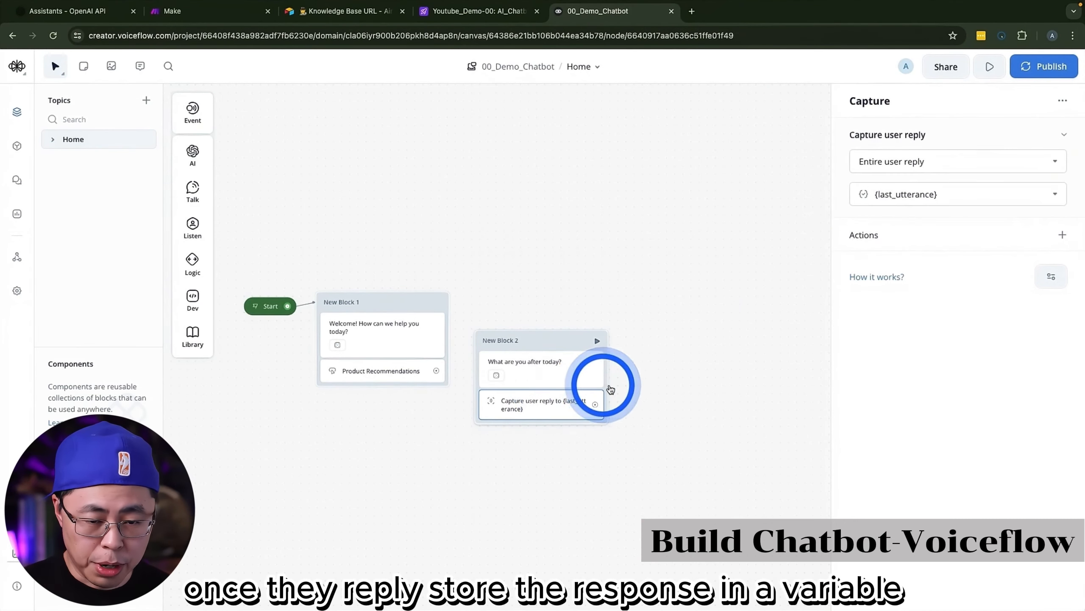
{"action": "left_click", "coordinate": [935, 261]}
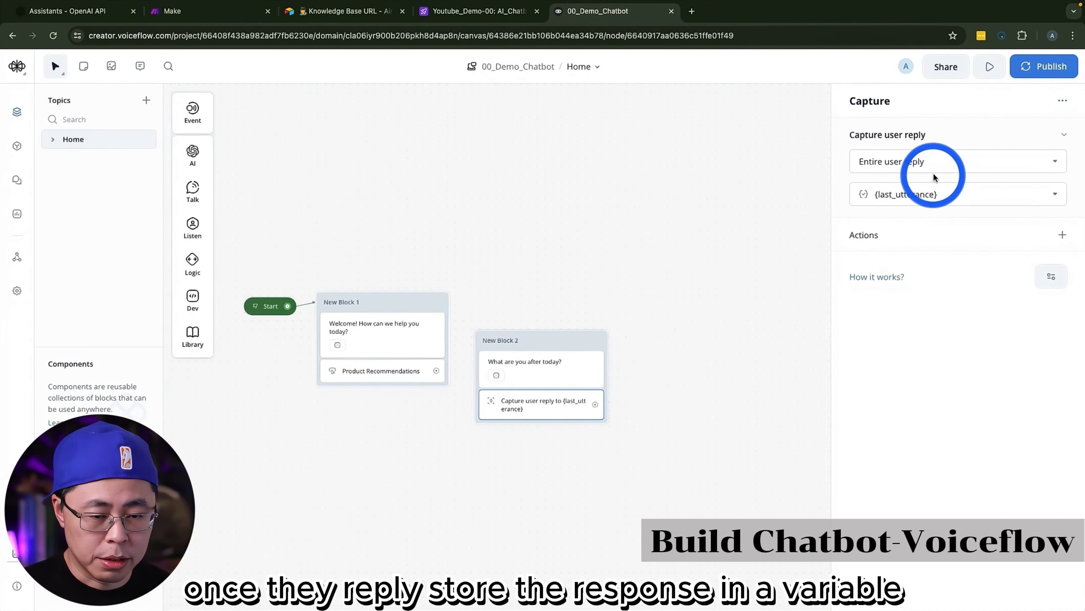
{"action": "left_click", "coordinate": [949, 199]}
{"action": "left_click", "coordinate": [960, 461]}
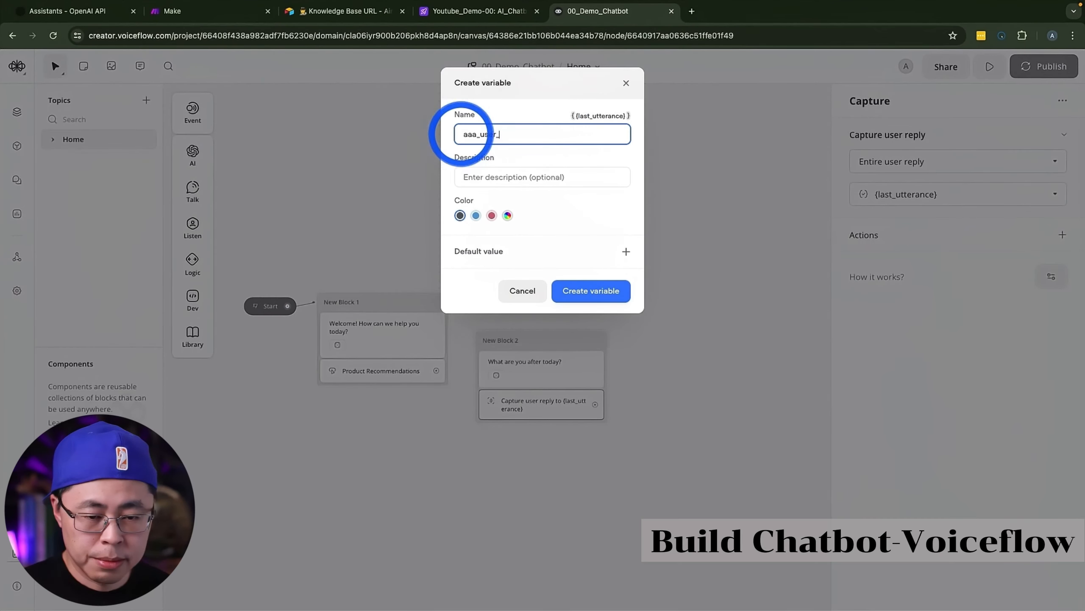
{"action": "type", "text": "aaa_user_question"}
{"action": "left_click", "coordinate": [594, 289]}
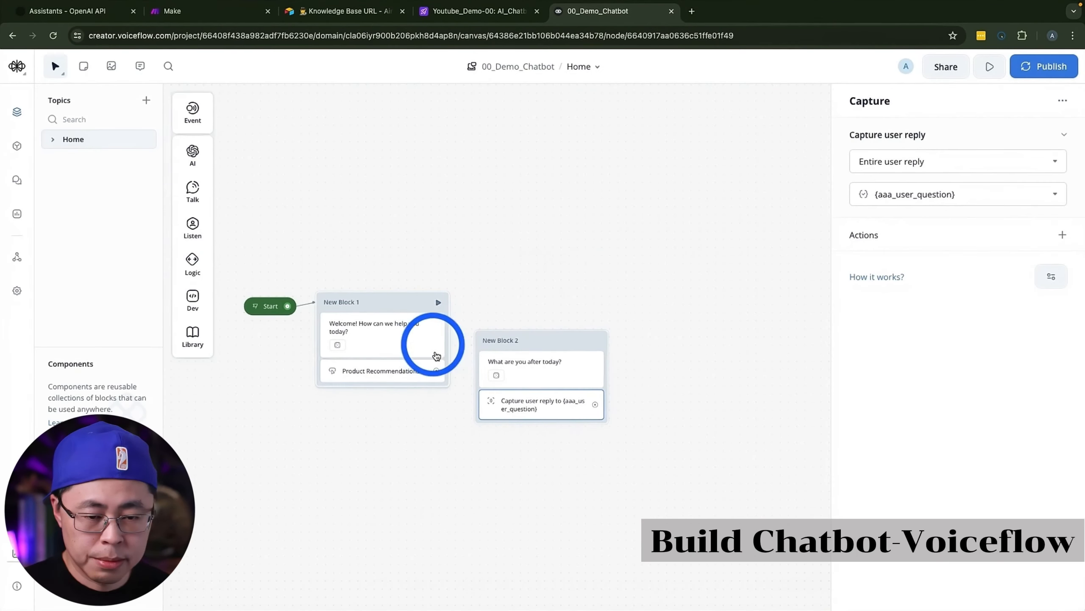
{"action": "left_click_drag", "start_coordinate": [436, 356], "coordinate": [478, 365]}
Step: Add a third block with the text "Just a moment, I'm currently working hard to search in our system." and connect the Capture step to it
{"action": "mouse_move", "coordinate": [193, 190]}
{"action": "left_click_drag", "start_coordinate": [254, 189], "coordinate": [708, 371]}
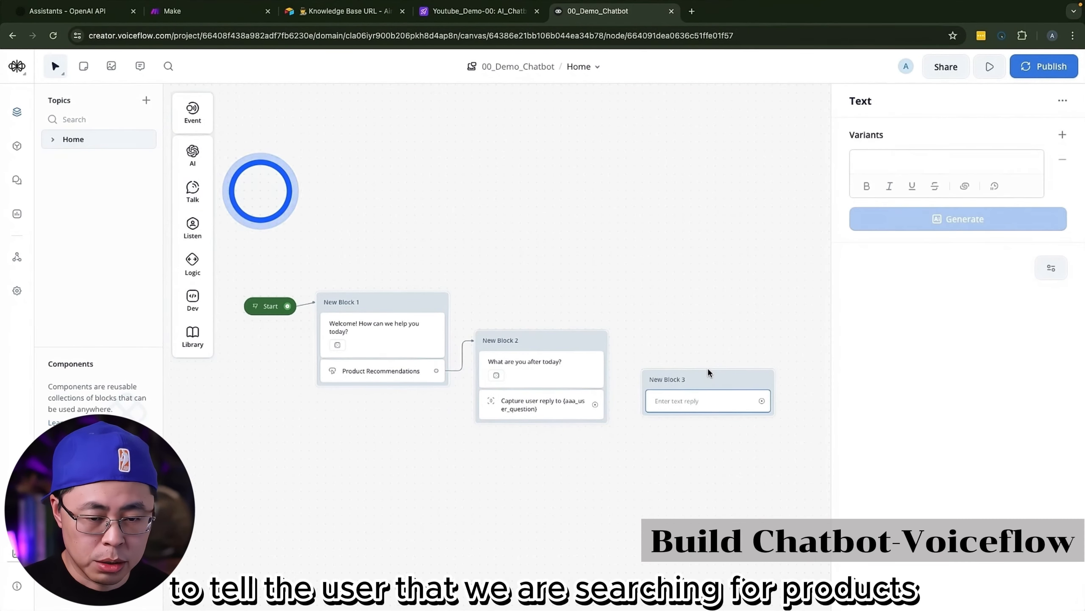
{"action": "left_click", "coordinate": [884, 162]}
{"action": "type", "text": "Just a moment, I'm currently working hard to search in our system."}
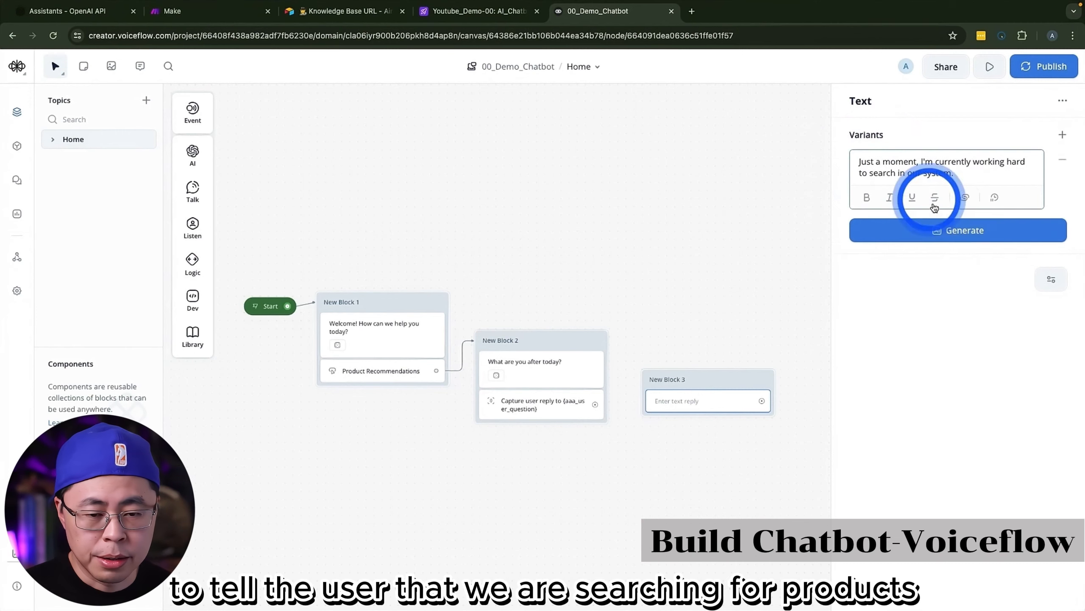
{"action": "left_click", "coordinate": [945, 230]}
{"action": "left_click", "coordinate": [767, 223]}
{"action": "left_click", "coordinate": [768, 221]}
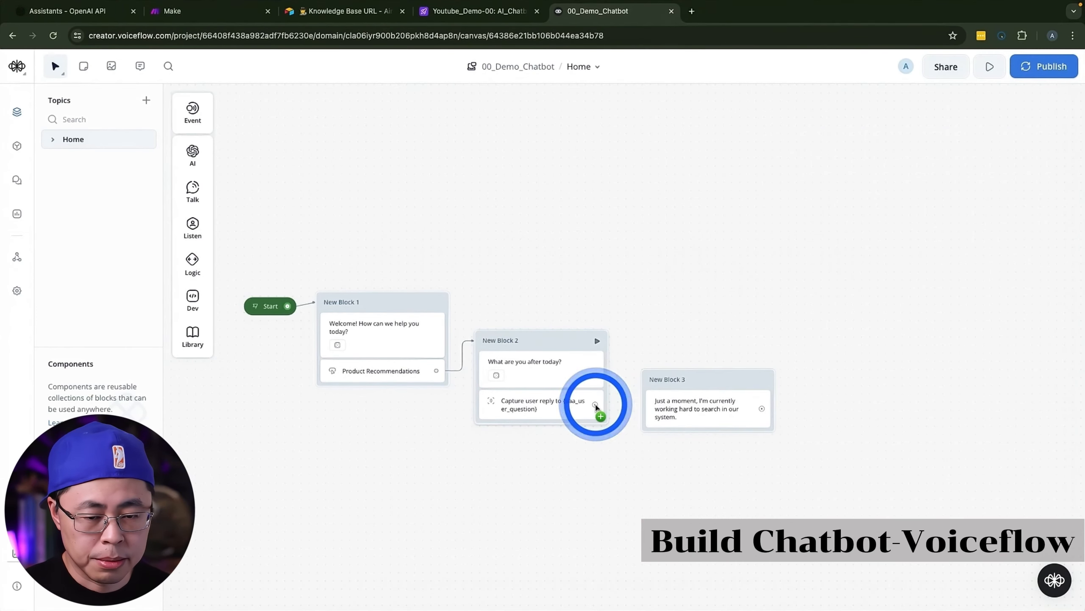
{"action": "left_click_drag", "start_coordinate": [595, 405], "coordinate": [673, 384]}
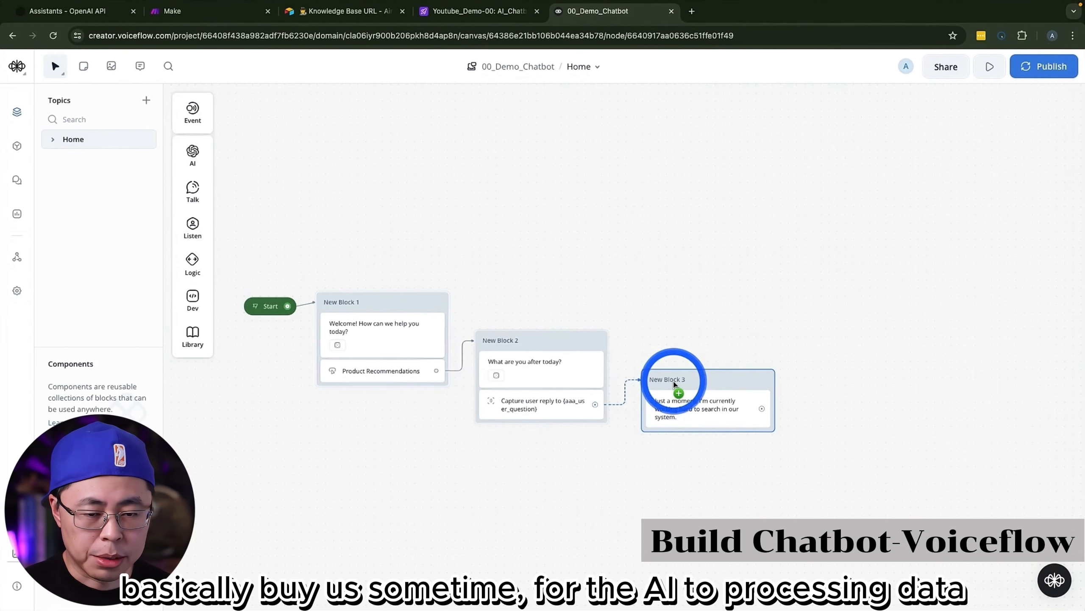
{"action": "left_click", "coordinate": [729, 385]}
Step: Add an API block after the searching message, connect the message block to it, and open its request URL for editing
{"action": "left_click_drag", "start_coordinate": [785, 483], "coordinate": [561, 371]}
{"action": "left_click", "coordinate": [555, 302]}
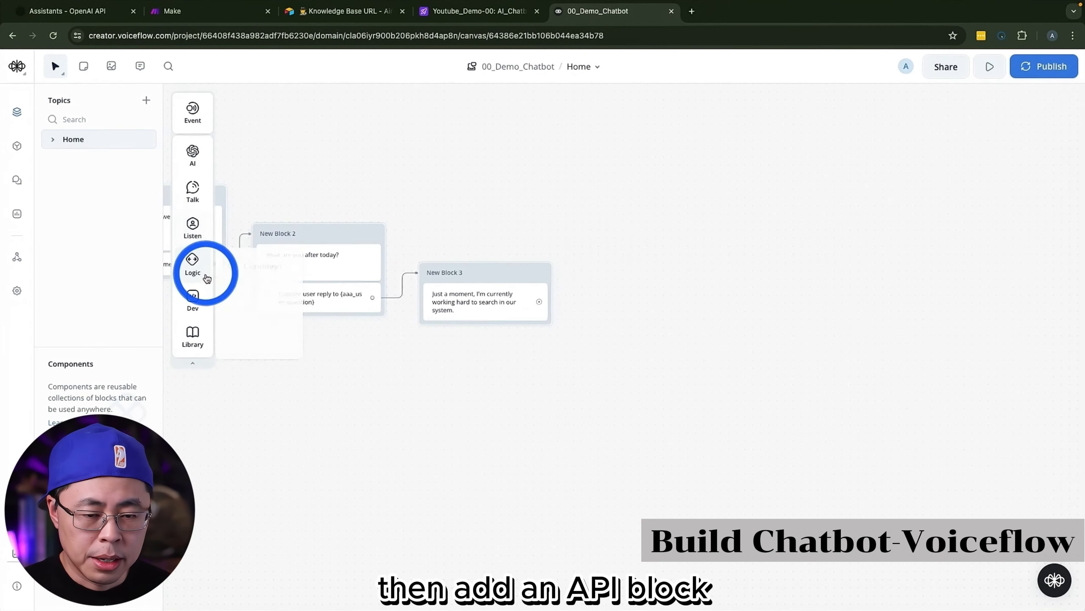
{"action": "mouse_move", "coordinate": [197, 297]}
{"action": "left_click", "coordinate": [247, 318]}
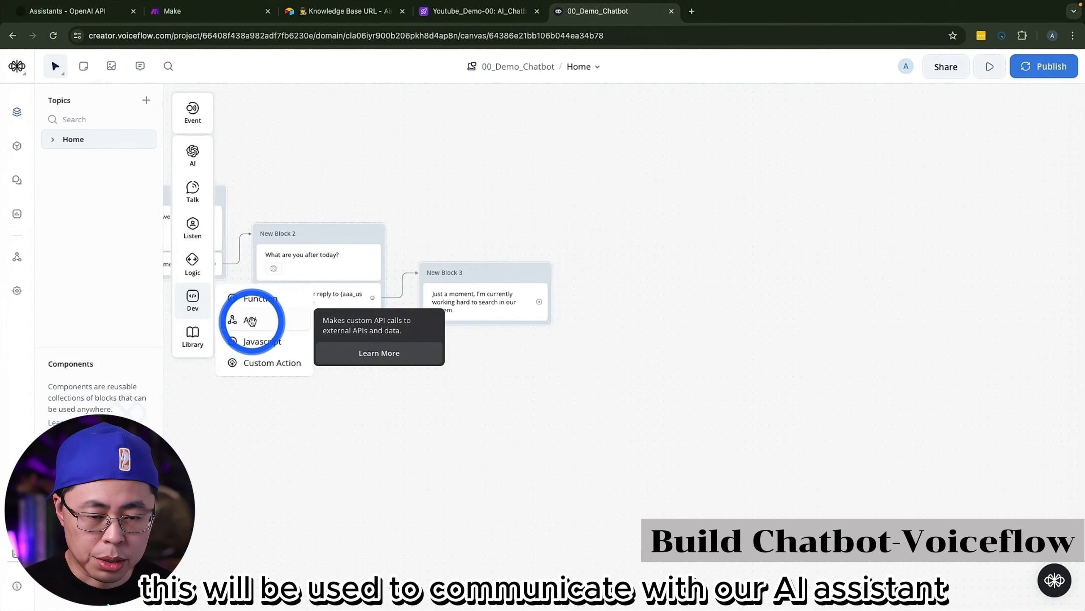
{"action": "left_click", "coordinate": [251, 321]}
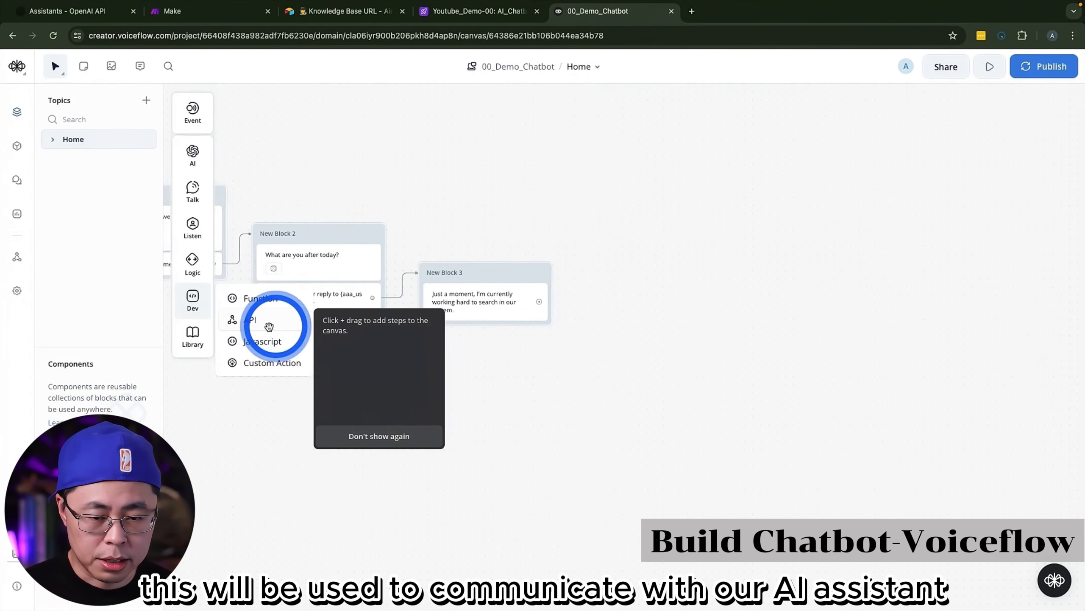
{"action": "left_click_drag", "start_coordinate": [268, 327], "coordinate": [647, 323]}
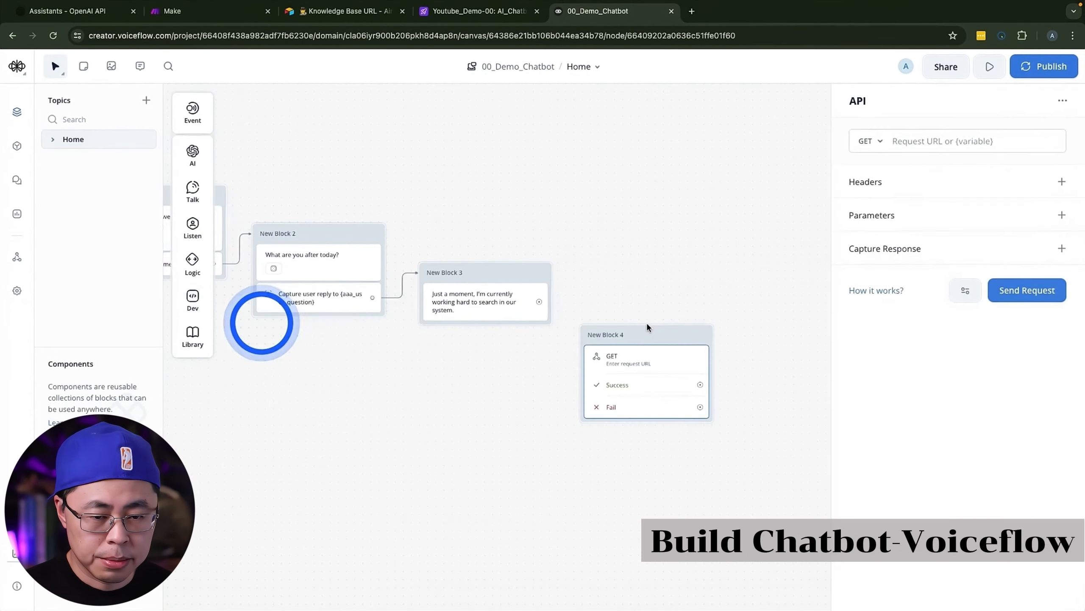
{"action": "left_click_drag", "start_coordinate": [539, 301], "coordinate": [590, 332]}
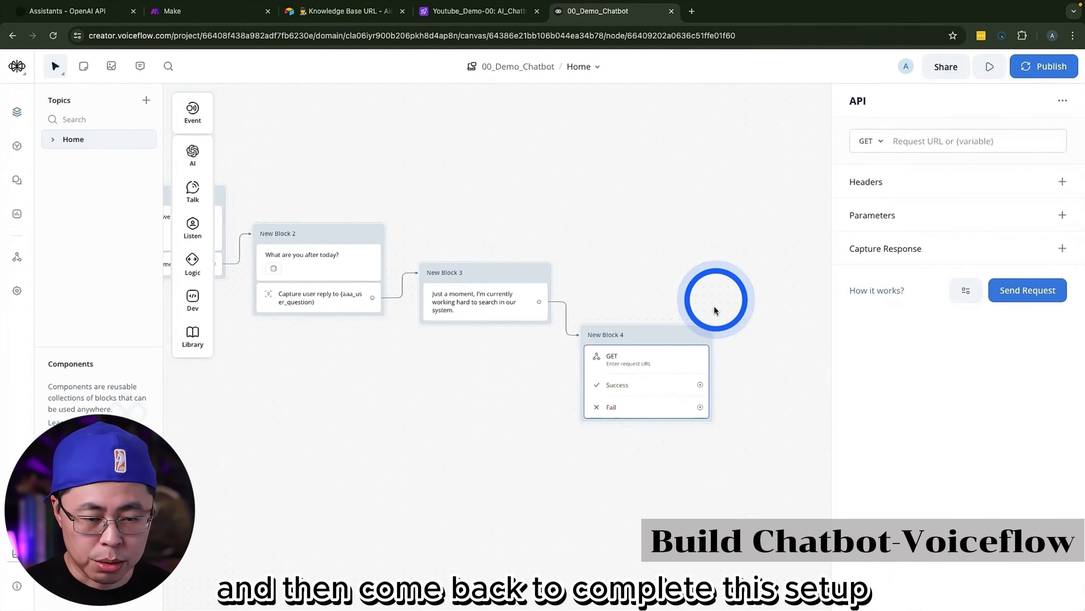
{"action": "left_click", "coordinate": [940, 144]}
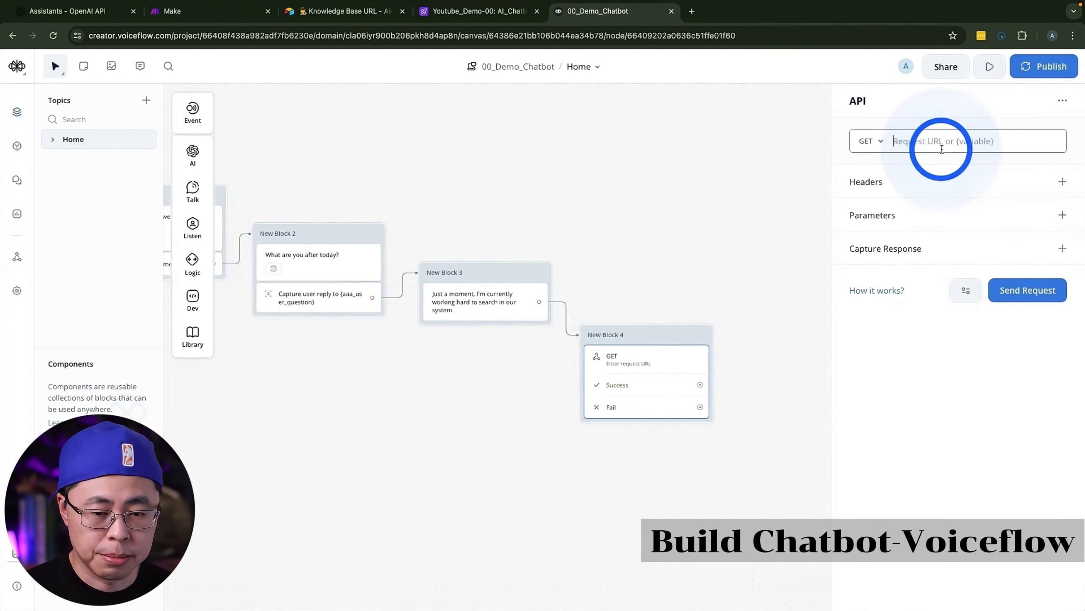
Step: Switch to Make, create a new scenario and name it 002a_AI_Chatbot_DataSource_Demo00
{"action": "left_click", "coordinate": [904, 141]}
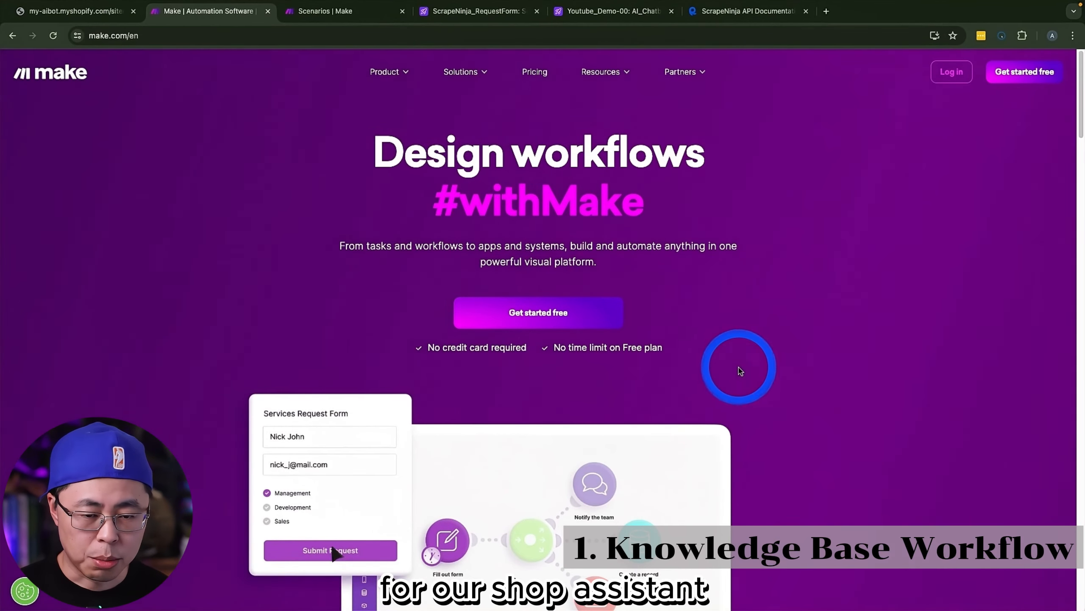
{"action": "key", "text": "ctrl+Tab"}
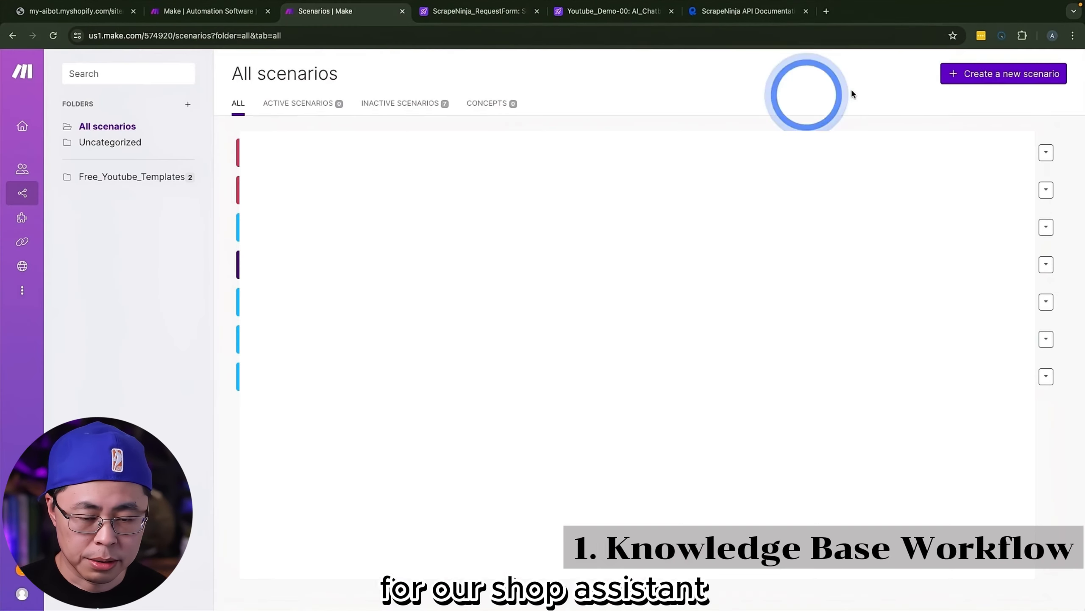
{"action": "left_click", "coordinate": [1014, 80]}
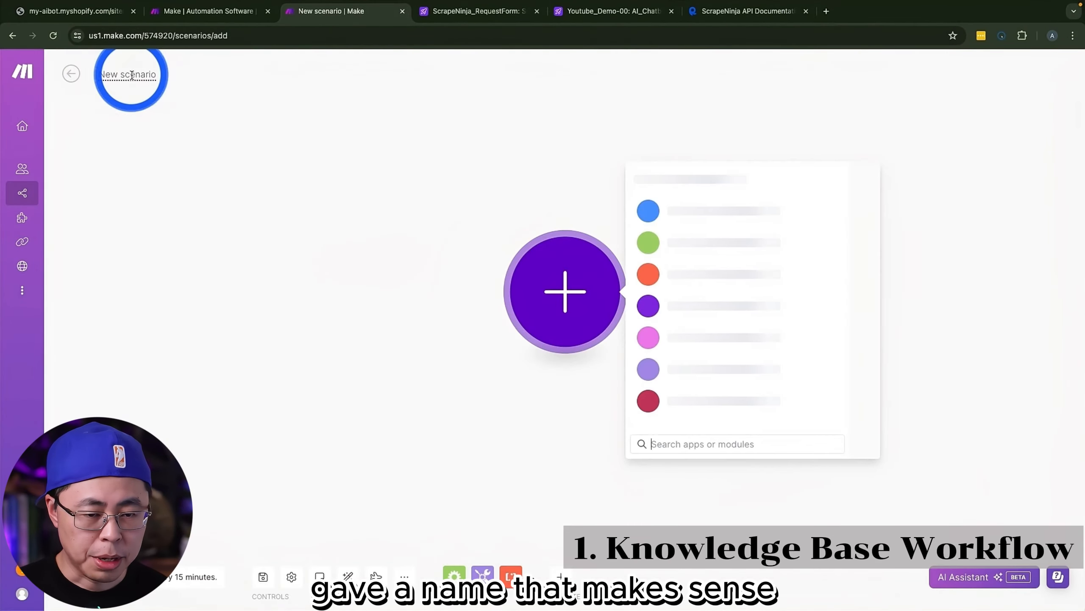
{"action": "left_click", "coordinate": [131, 74]}
{"action": "type", "text": "002a_AI_Chatbot_DataSource_Demo00"}
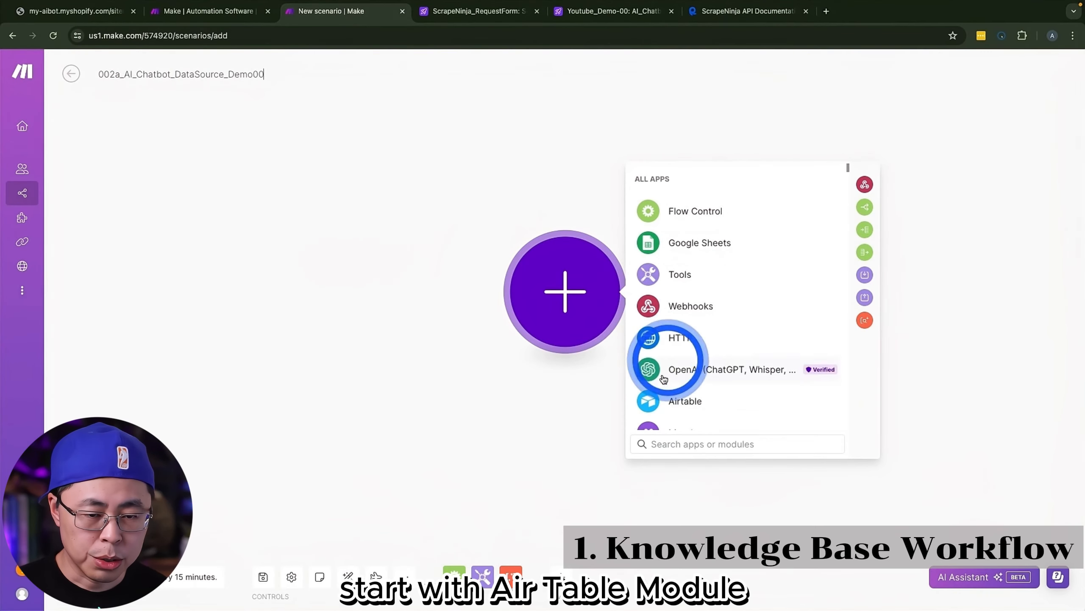
Step: Add an Airtable Watch Records trigger module and point it to base Youtube_Demo-00 and table AI_Chatbot_Table
{"action": "left_click", "coordinate": [659, 404]}
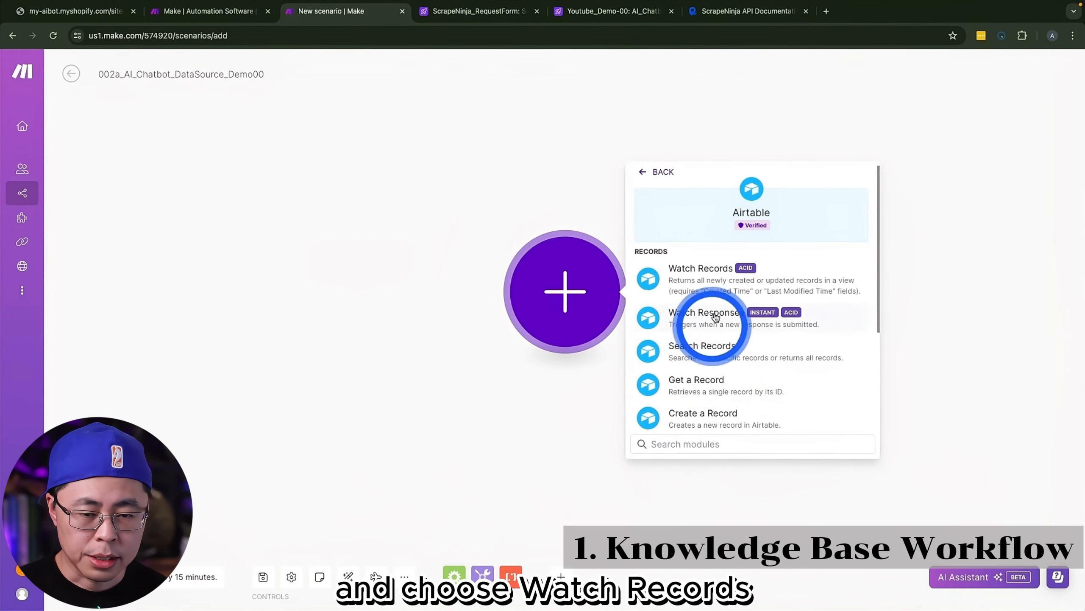
{"action": "left_click", "coordinate": [707, 278]}
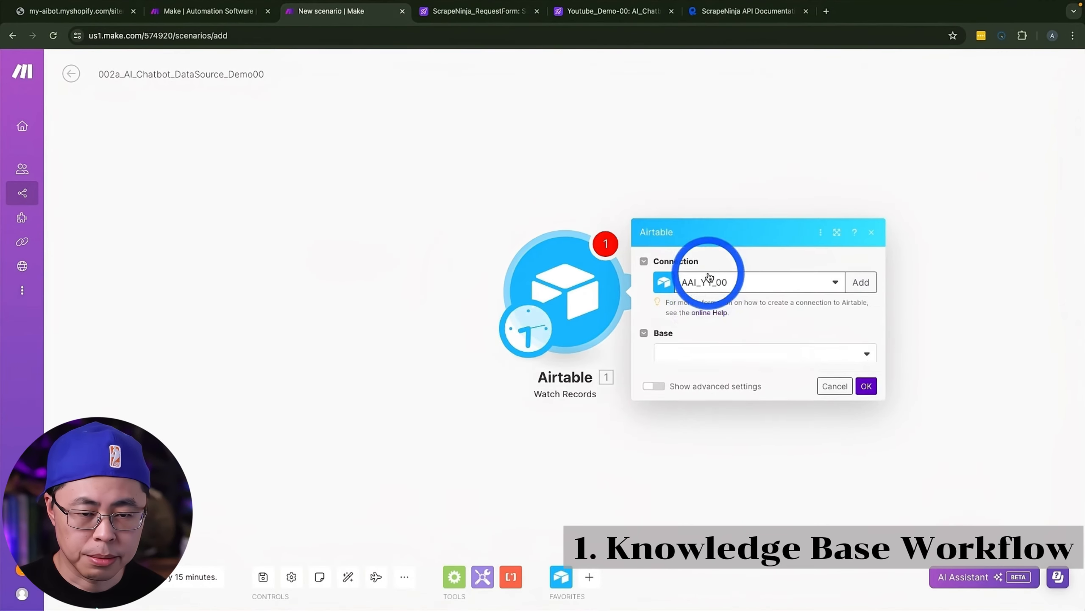
{"action": "left_click", "coordinate": [706, 337]}
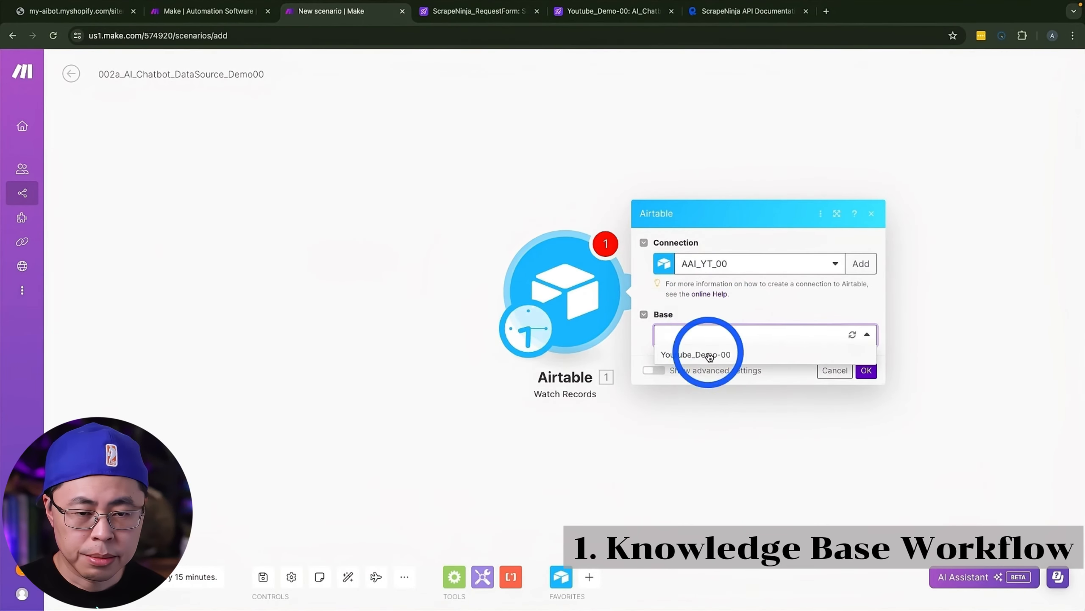
{"action": "left_click", "coordinate": [710, 355]}
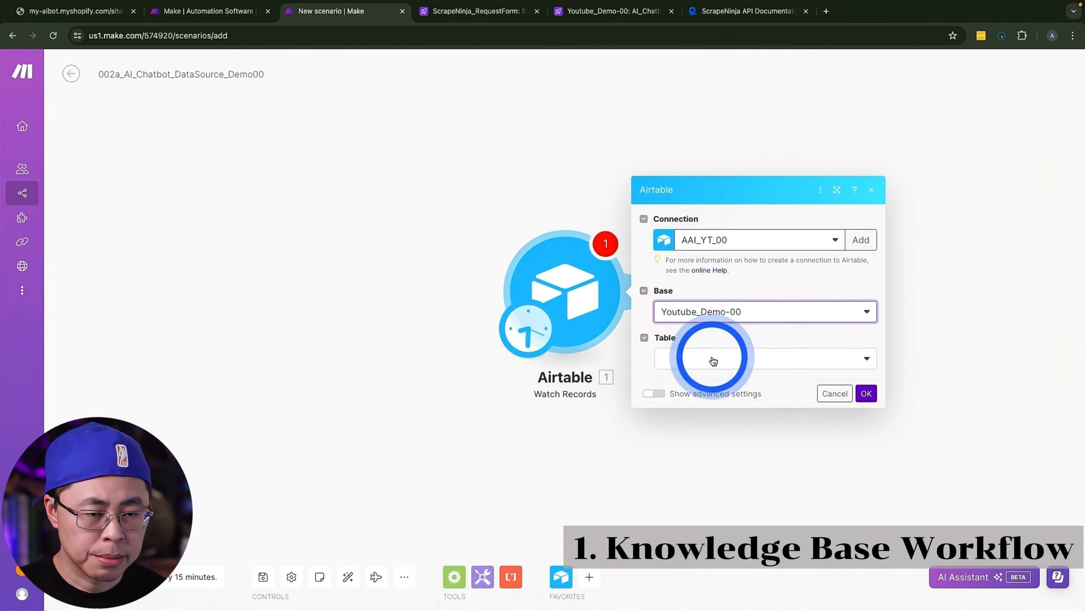
{"action": "left_click", "coordinate": [713, 360]}
{"action": "left_click", "coordinate": [694, 385]}
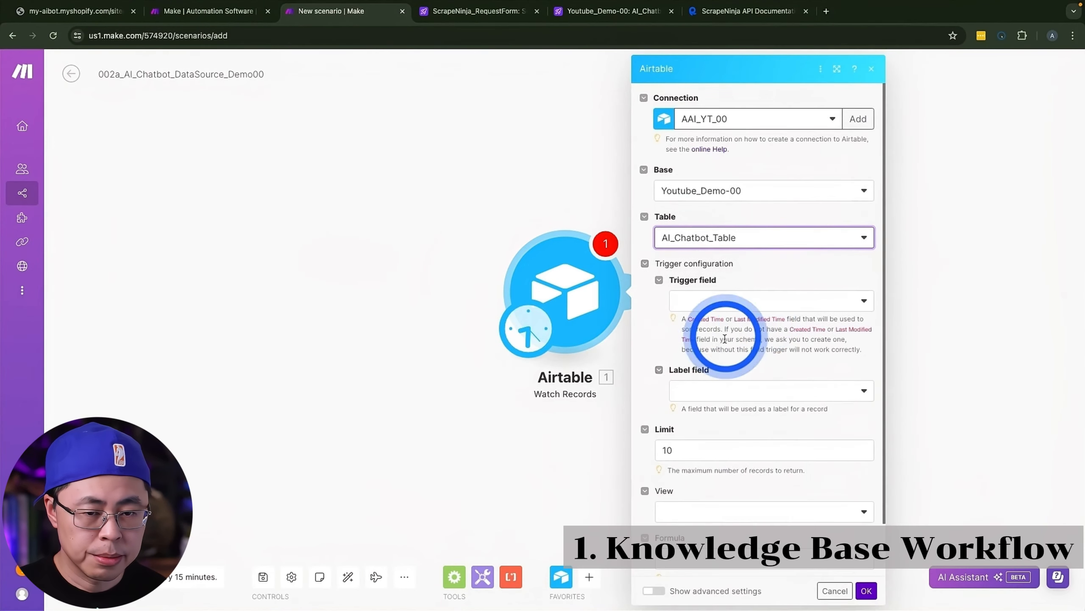
Step: Set the Airtable module's trigger field to Created time and its label field to URL, and save the module
{"action": "left_click", "coordinate": [718, 299]}
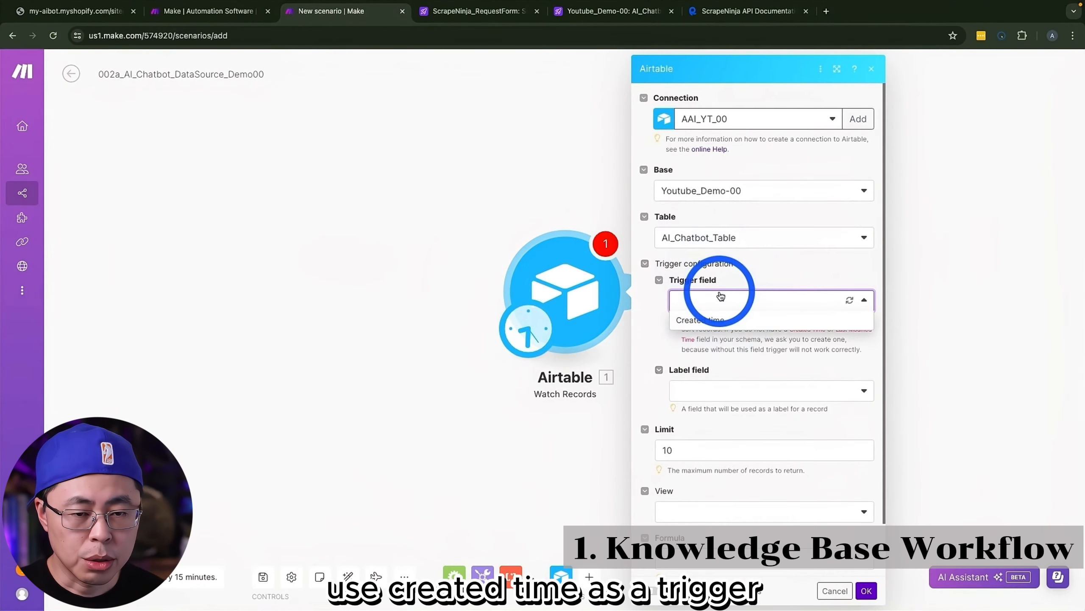
{"action": "left_click", "coordinate": [710, 320]}
{"action": "left_click", "coordinate": [706, 391]}
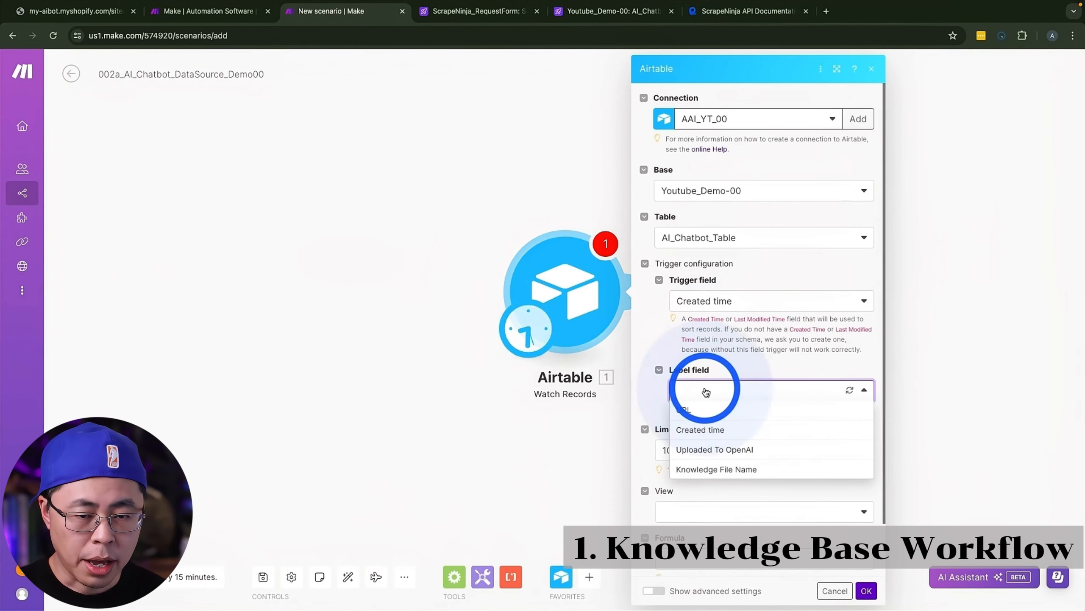
{"action": "left_click", "coordinate": [701, 412]}
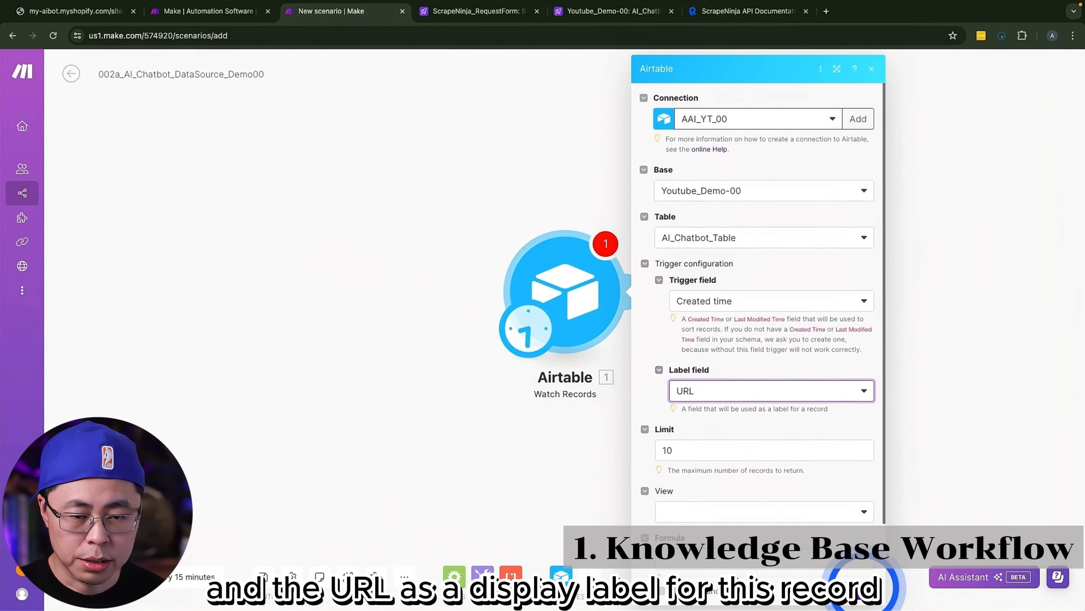
{"action": "left_click", "coordinate": [867, 591]}
Step: Switch to Airtable and add a record with the URL google.com to AI_Chatbot_Table
{"action": "left_click", "coordinate": [631, 12]}
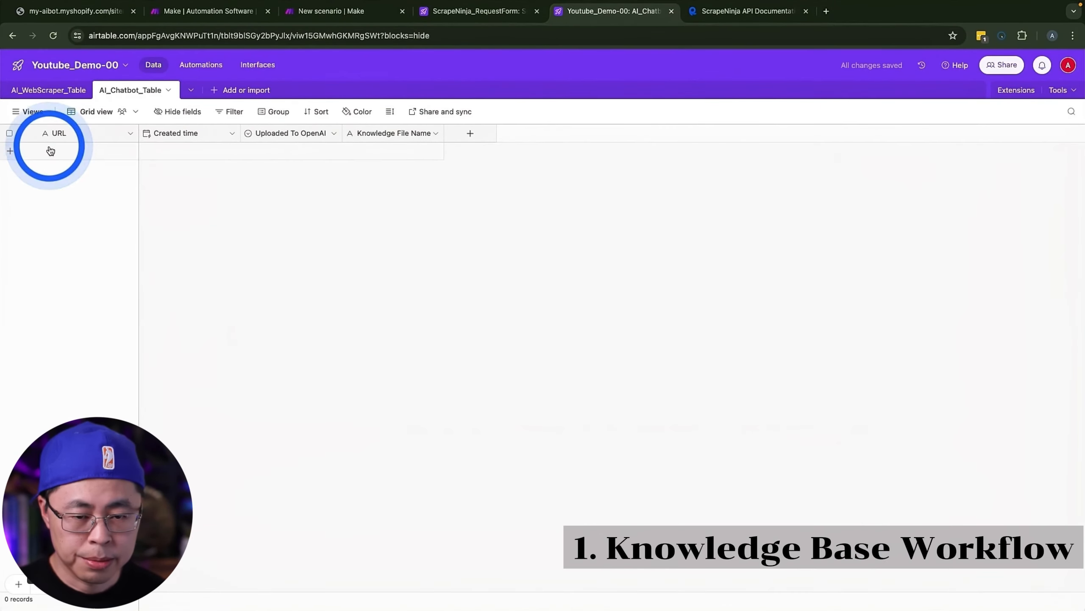
{"action": "left_click", "coordinate": [69, 150]}
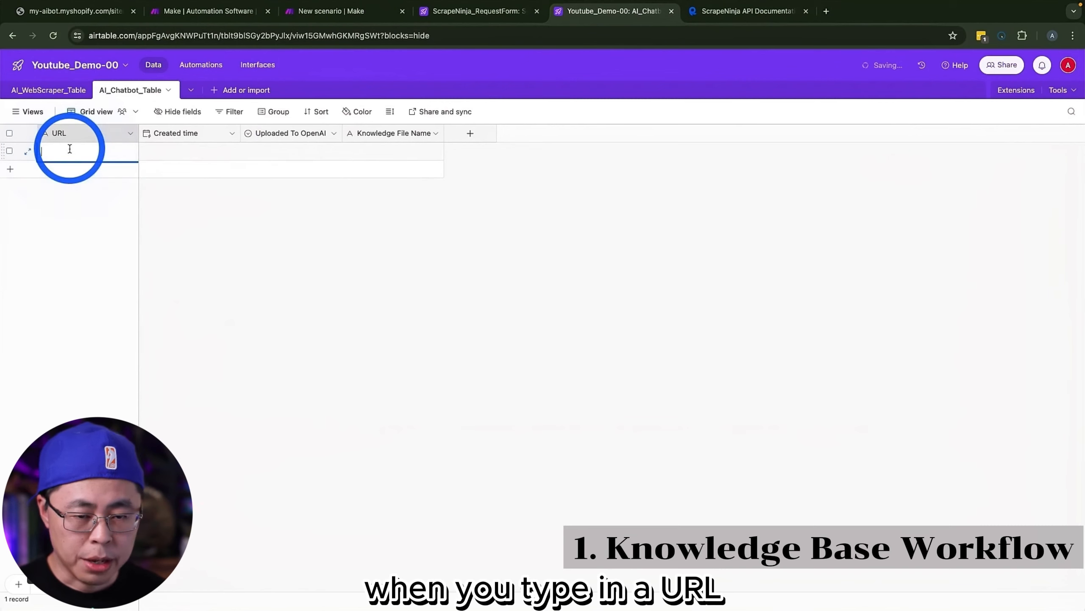
{"action": "type", "text": "google"}
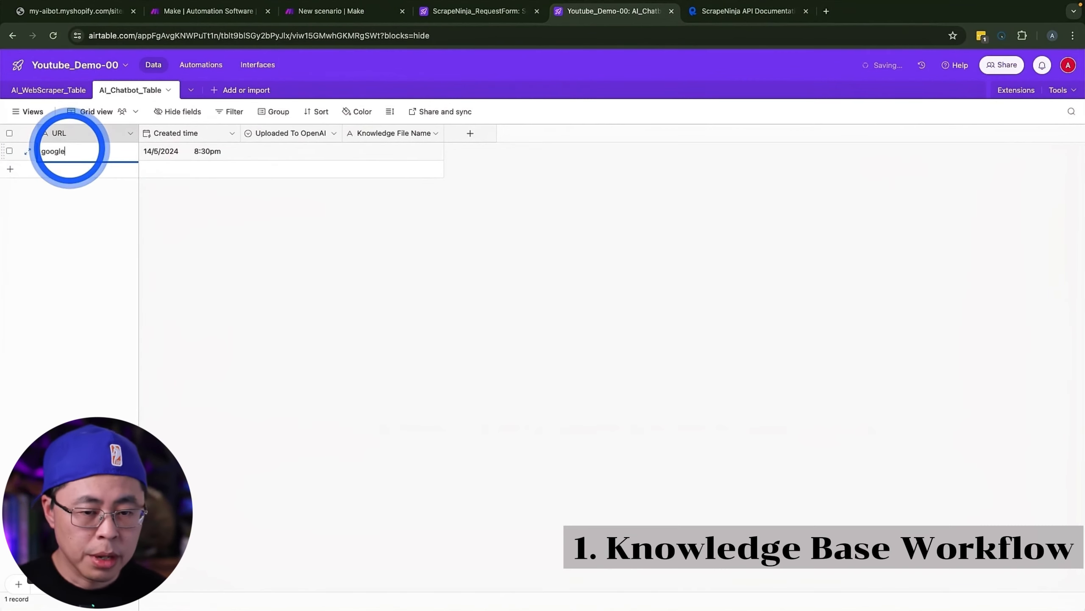
{"action": "type", "text": ".com"}
{"action": "left_click", "coordinate": [205, 248]}
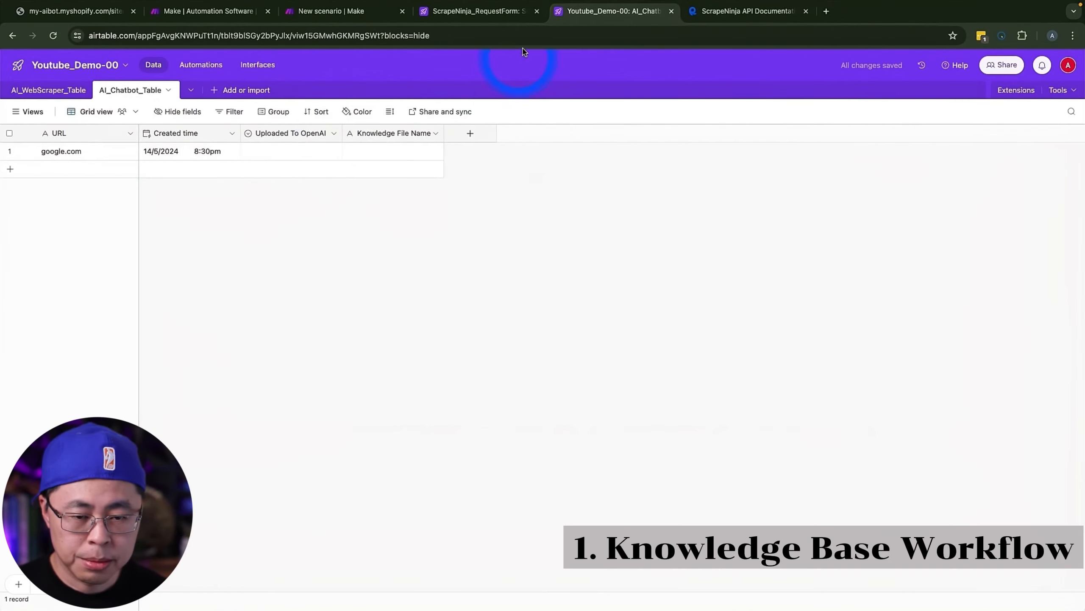
Step: Submit a new response with the URL test.com in the ScrapeNinja_Scrape_Request form and check AI_Chatbot_Table
{"action": "left_click", "coordinate": [489, 19]}
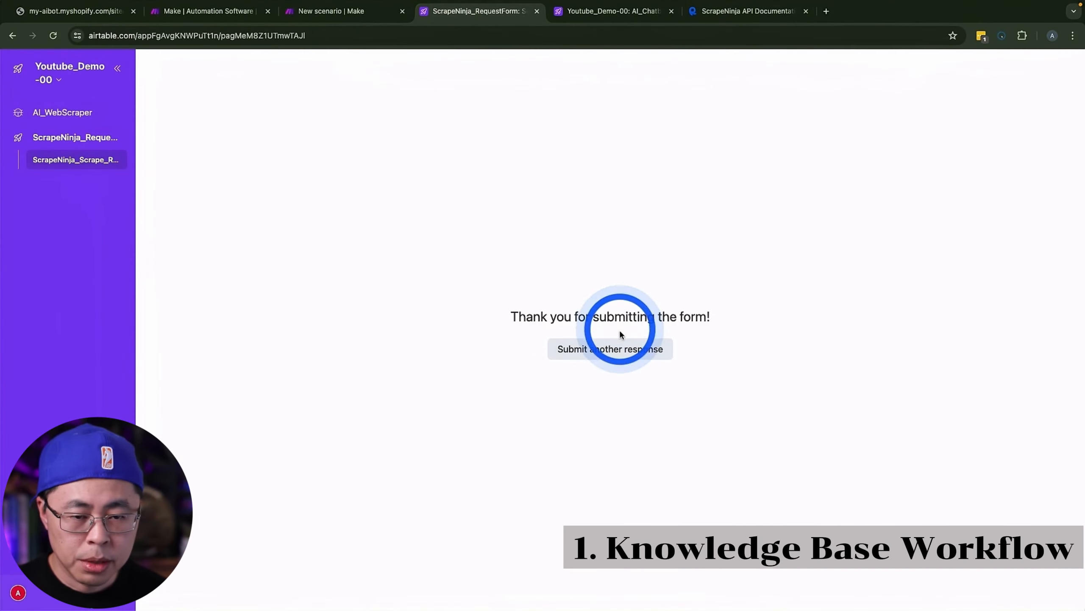
{"action": "left_click", "coordinate": [616, 349]}
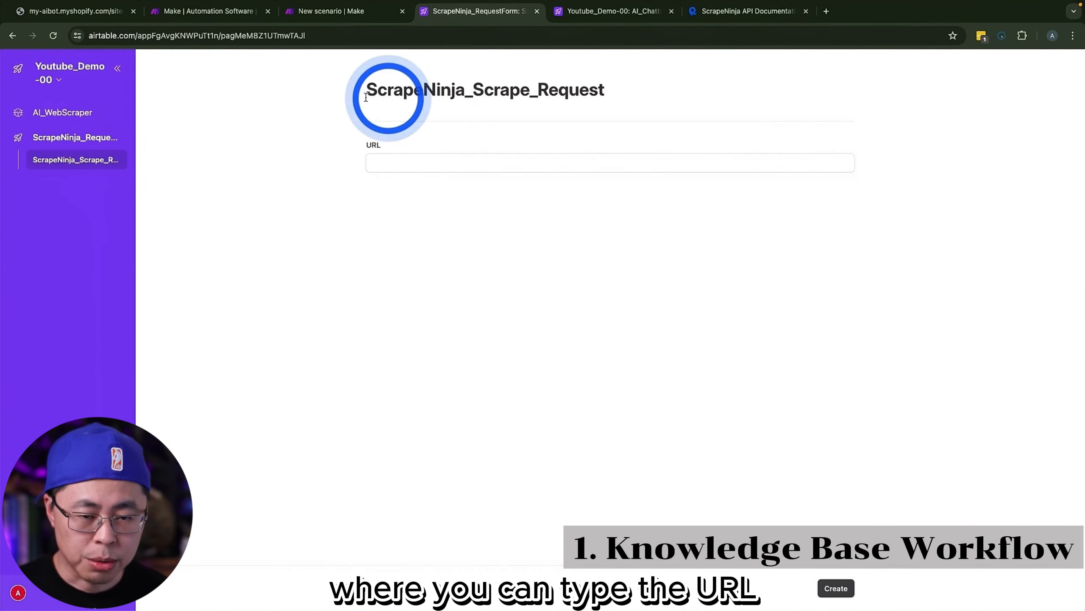
{"action": "left_click", "coordinate": [397, 164]}
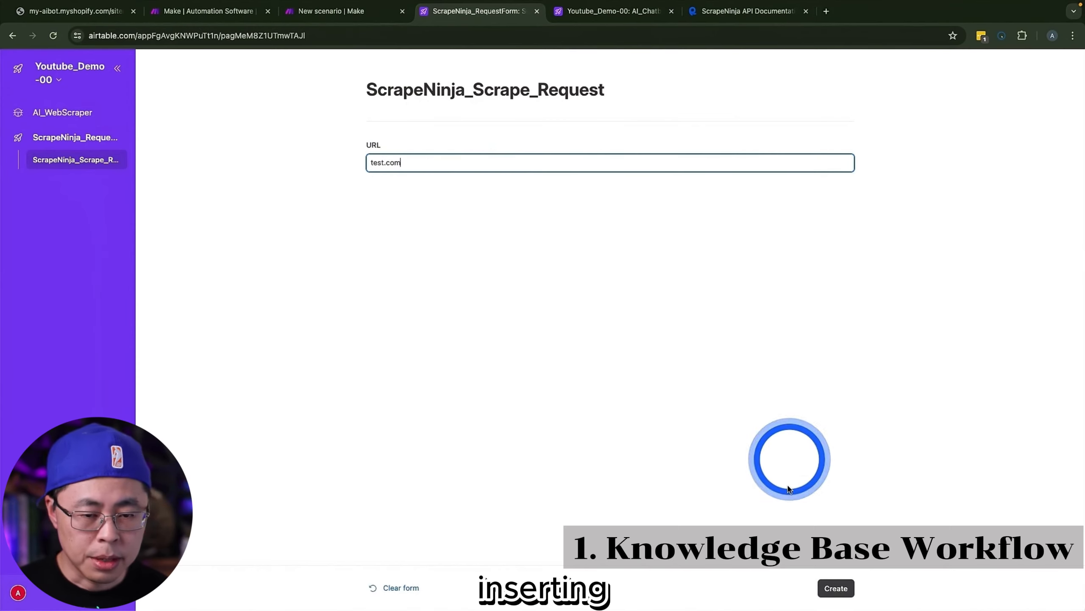
{"action": "left_click", "coordinate": [836, 588]}
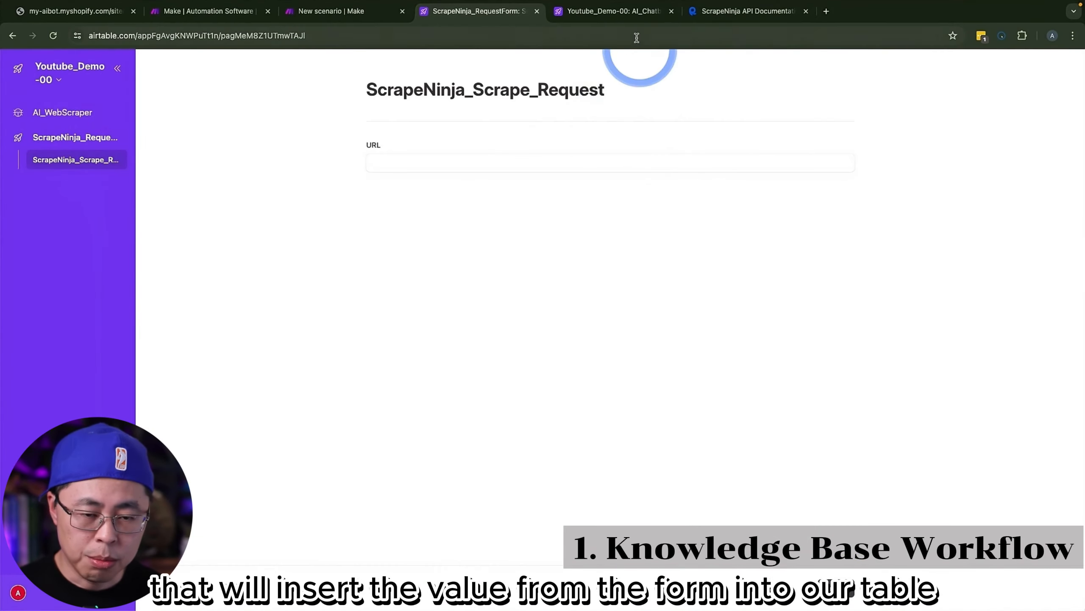
{"action": "left_click", "coordinate": [626, 12]}
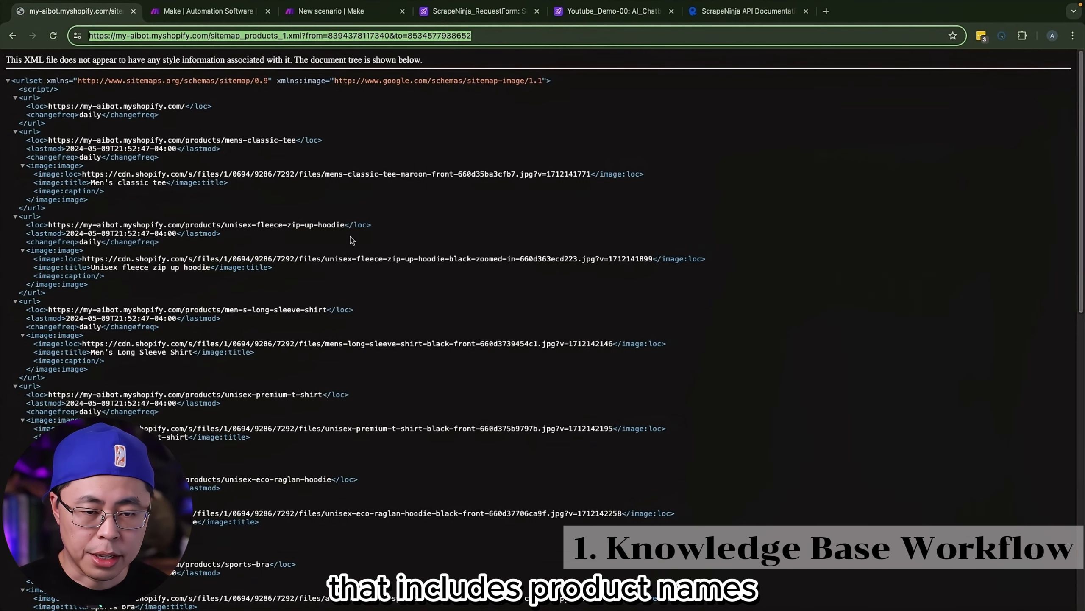
{"action": "scroll", "coordinate": [363, 256], "scroll_direction": "down", "scroll_amount": 3}
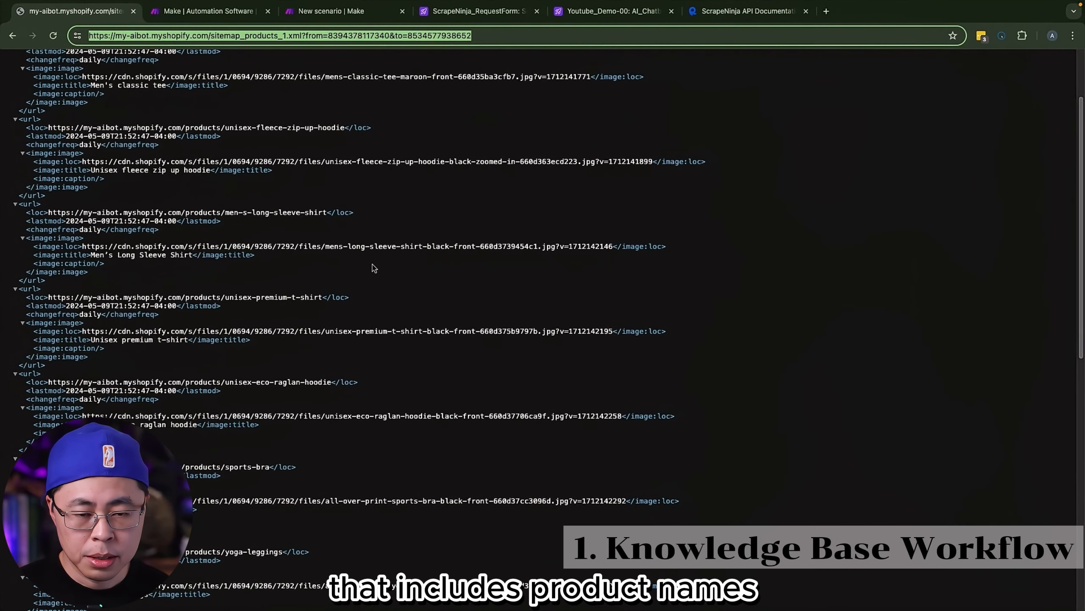
{"action": "scroll", "coordinate": [368, 257], "scroll_direction": "up", "scroll_amount": 3}
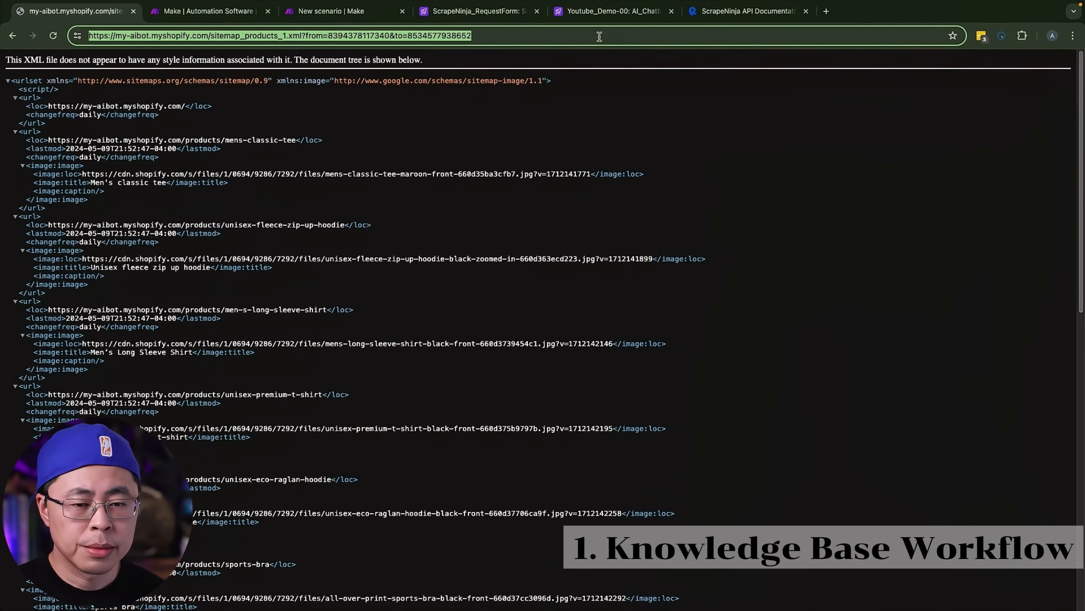
{"action": "left_click", "coordinate": [509, 12]}
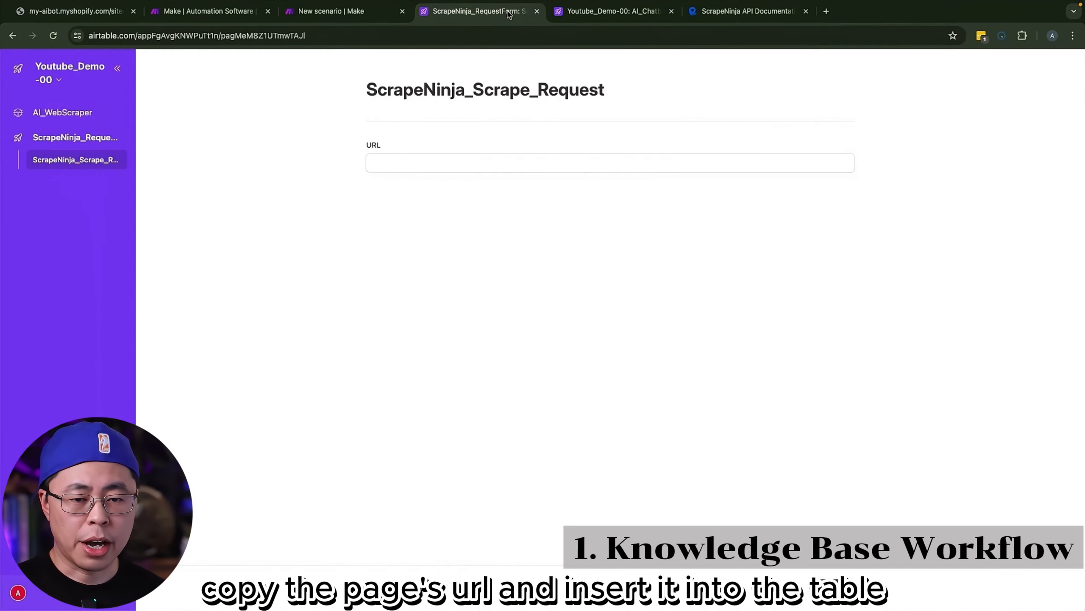
{"action": "left_click", "coordinate": [477, 155]}
{"action": "key", "text": "super+v"}
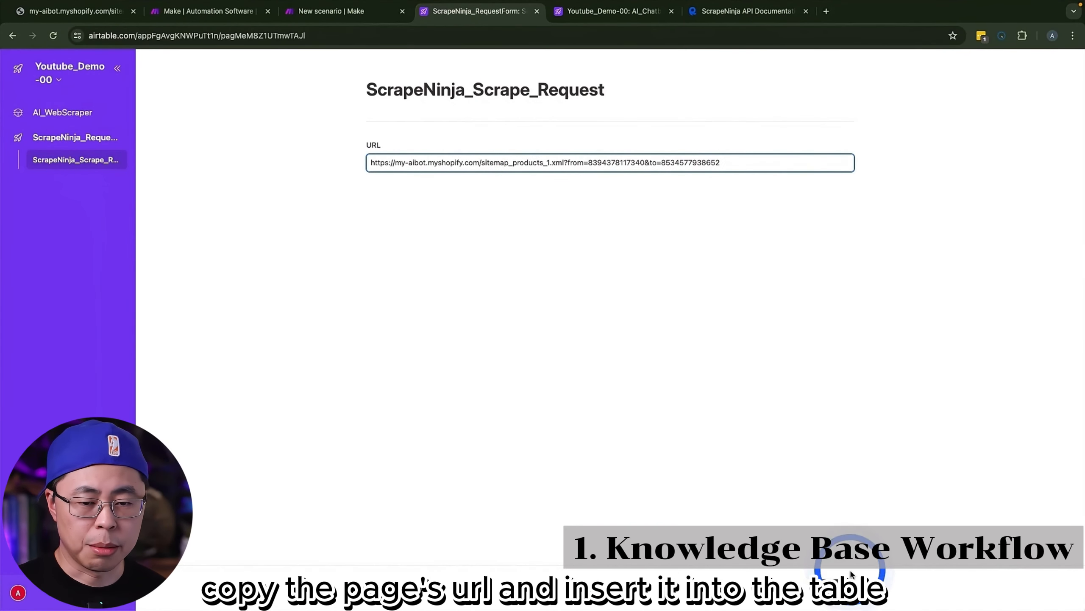
{"action": "left_click", "coordinate": [839, 586]}
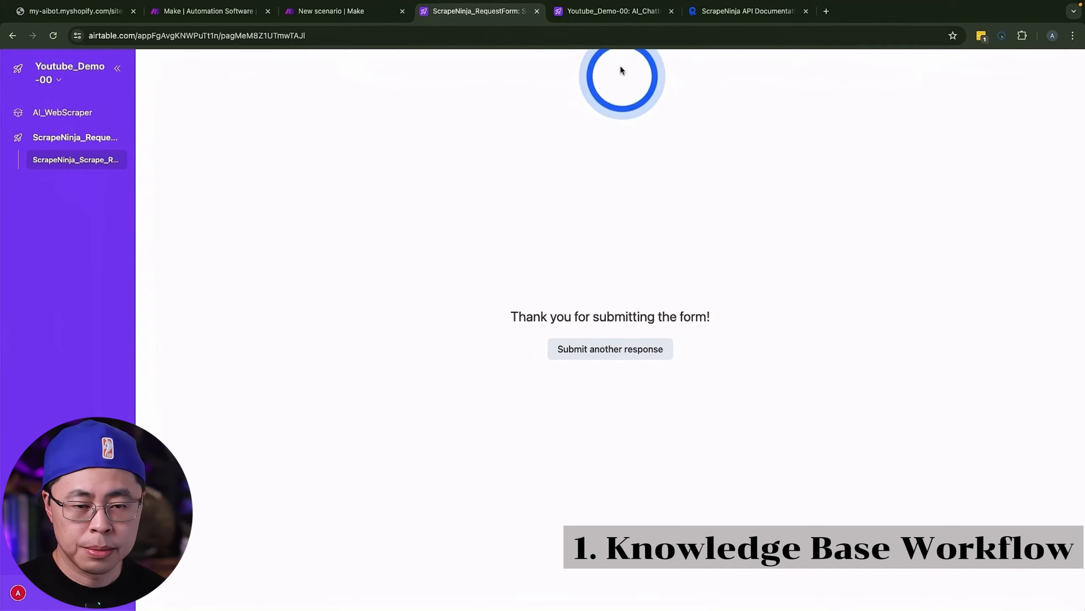
{"action": "left_click", "coordinate": [614, 12]}
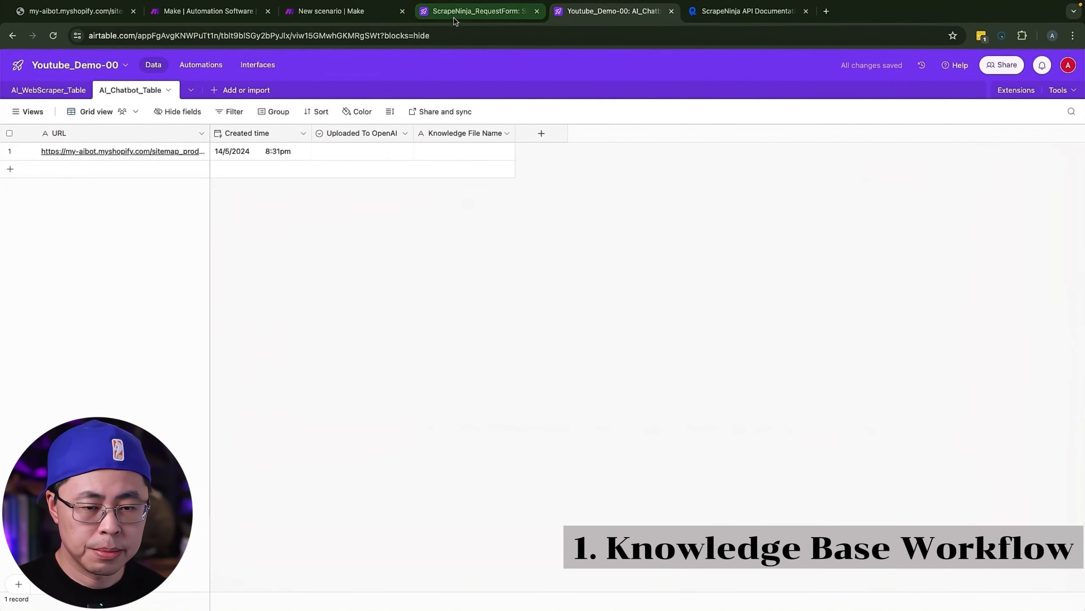
Step: Switch back to Make, run only the Airtable Watch Records module and inspect the URL in its output bundle
{"action": "left_click", "coordinate": [354, 15]}
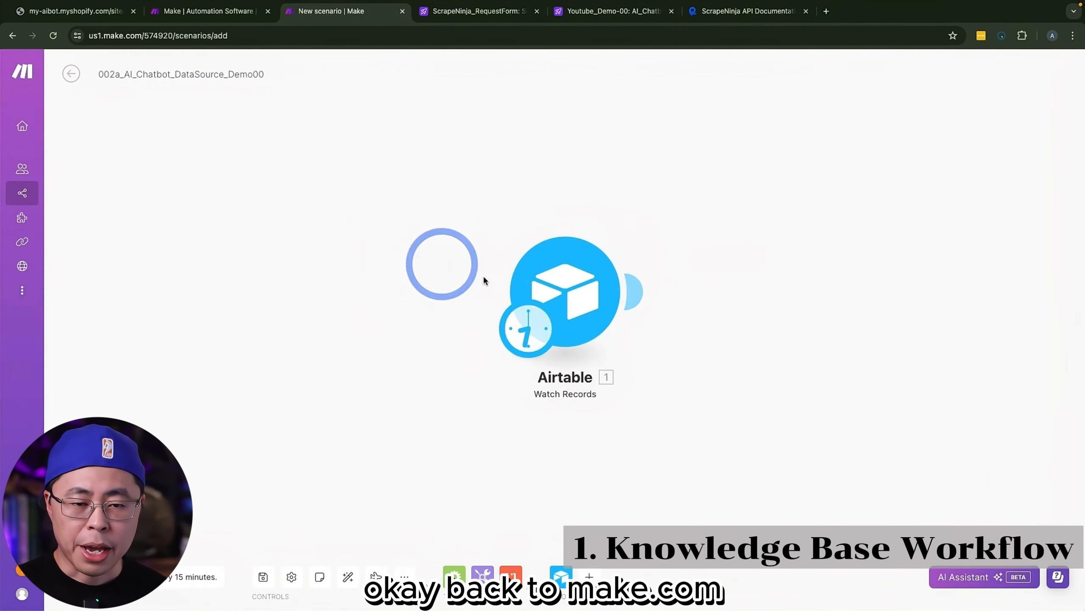
{"action": "right_click", "coordinate": [592, 271]}
{"action": "left_click", "coordinate": [627, 301]}
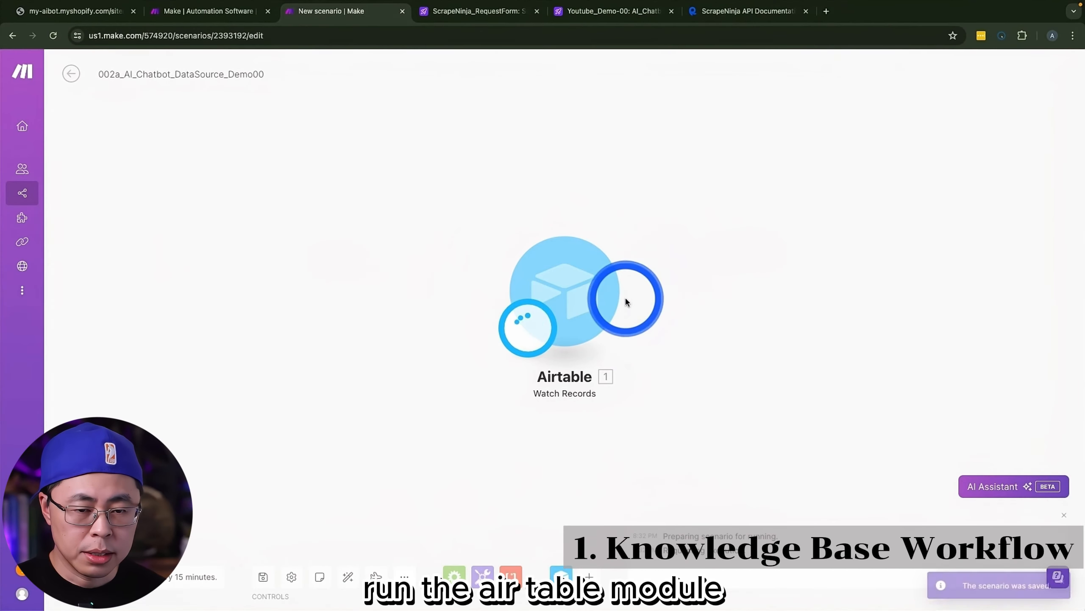
{"action": "left_click", "coordinate": [656, 227]}
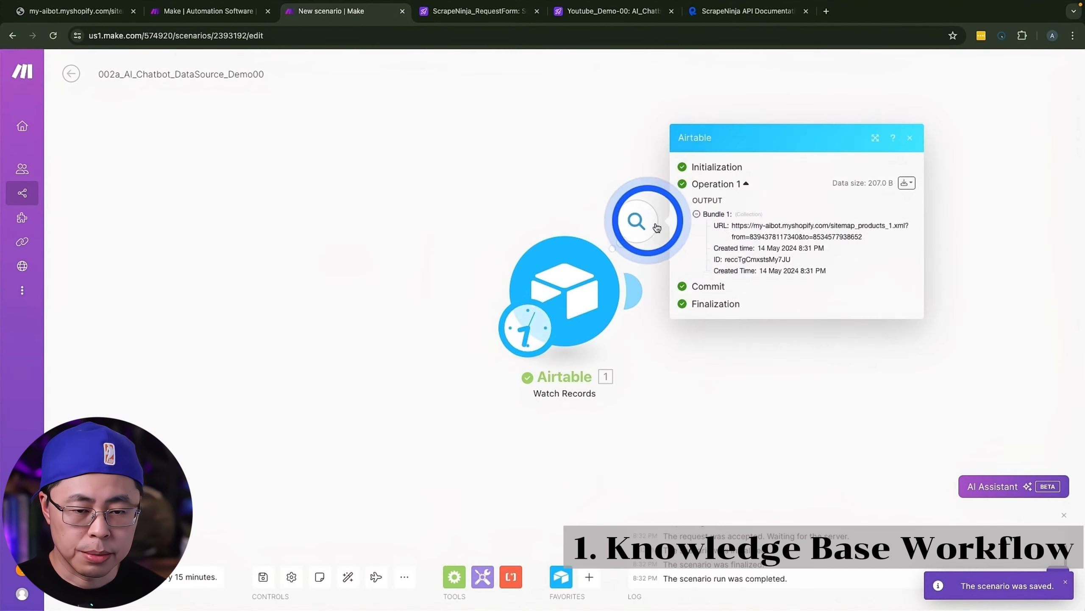
{"action": "left_click_drag", "start_coordinate": [732, 223], "coordinate": [877, 238]}
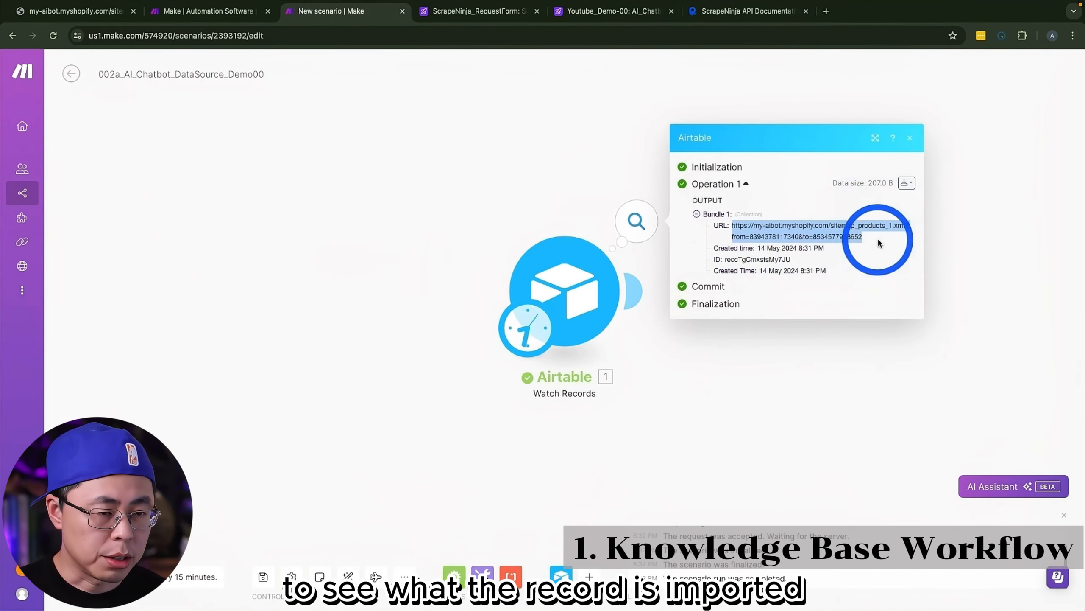
Step: Add a ScrapeNinja Scrape module connected after the Airtable Watch Records module
{"action": "left_click_drag", "start_coordinate": [795, 353], "coordinate": [502, 344]}
{"action": "left_click", "coordinate": [372, 289]}
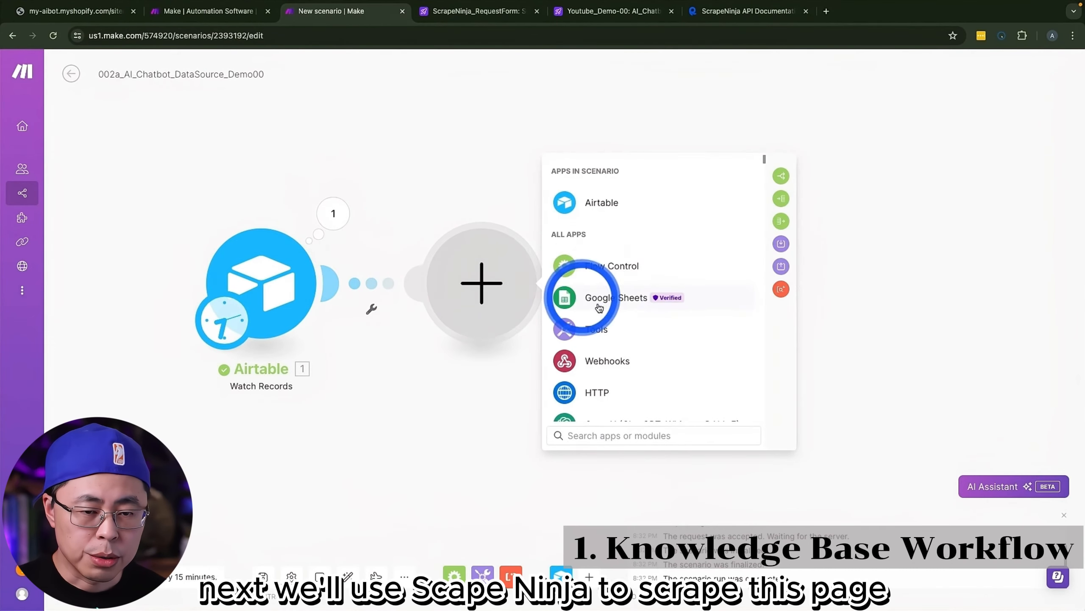
{"action": "type", "text": "scrape"}
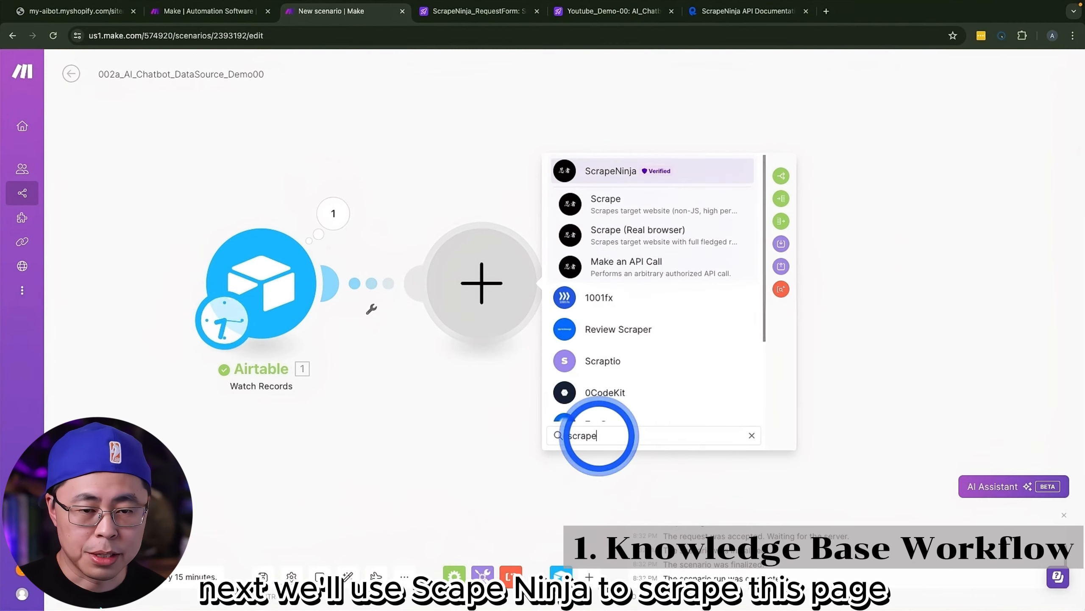
{"action": "left_click", "coordinate": [610, 168]}
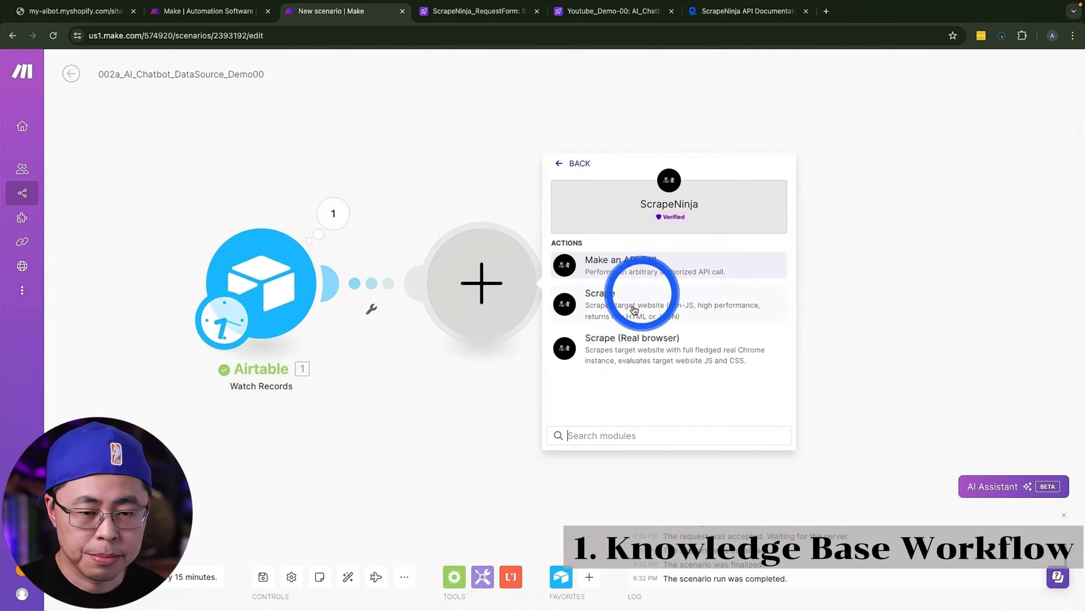
{"action": "left_click", "coordinate": [623, 308]}
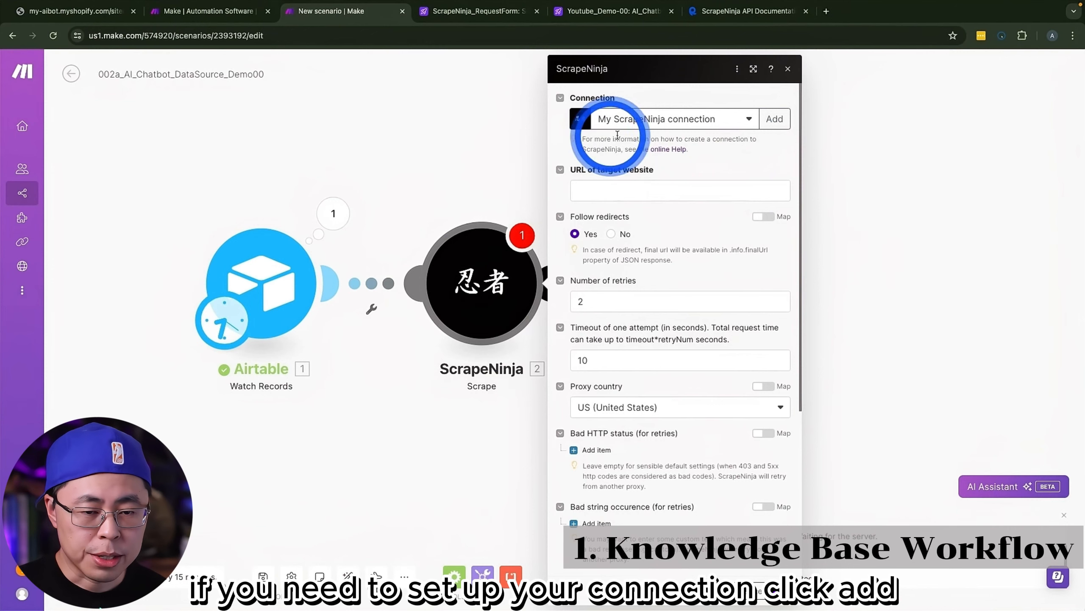
Step: Locate the X-RapidAPI-Key needed for a new ScrapeNinja connection on ScrapeNinja's RapidAPI page, and close Make's connection form without saving
{"action": "left_click", "coordinate": [774, 118]}
{"action": "left_click", "coordinate": [868, 159]}
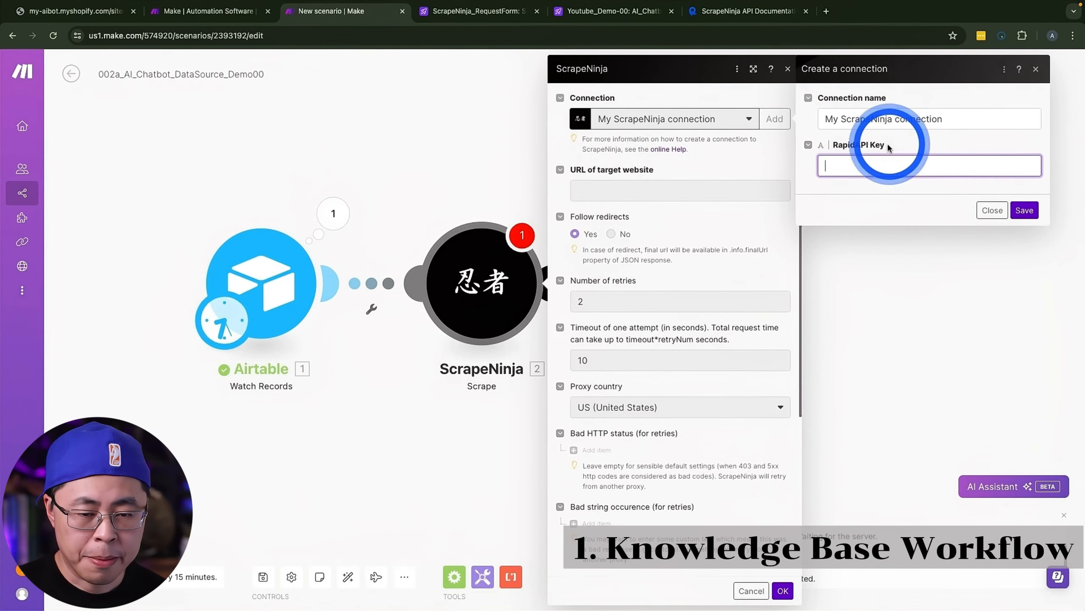
{"action": "left_click", "coordinate": [732, 16]}
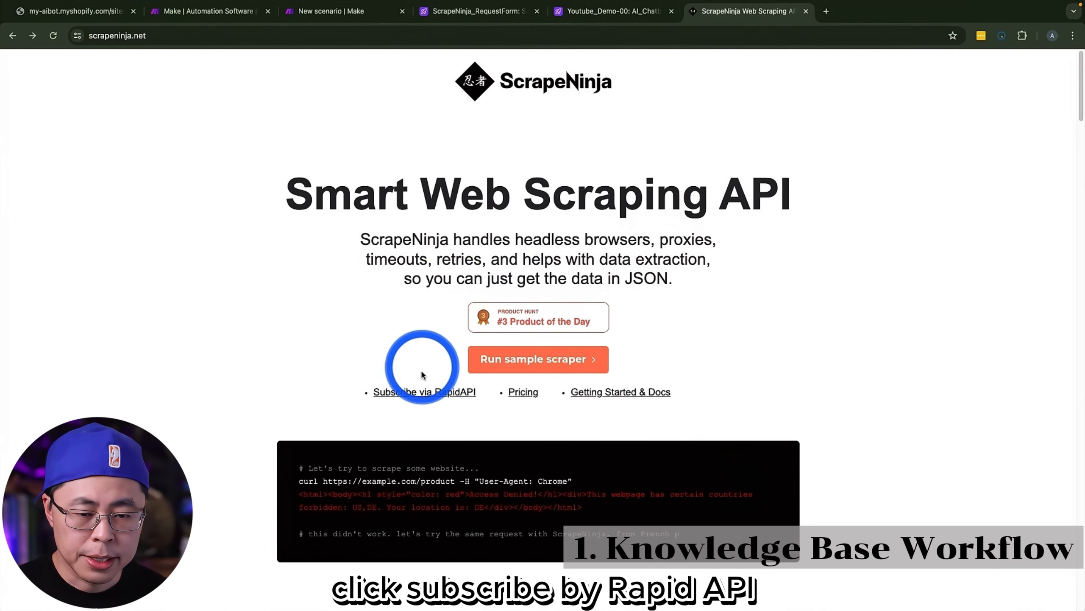
{"action": "left_click", "coordinate": [419, 393]}
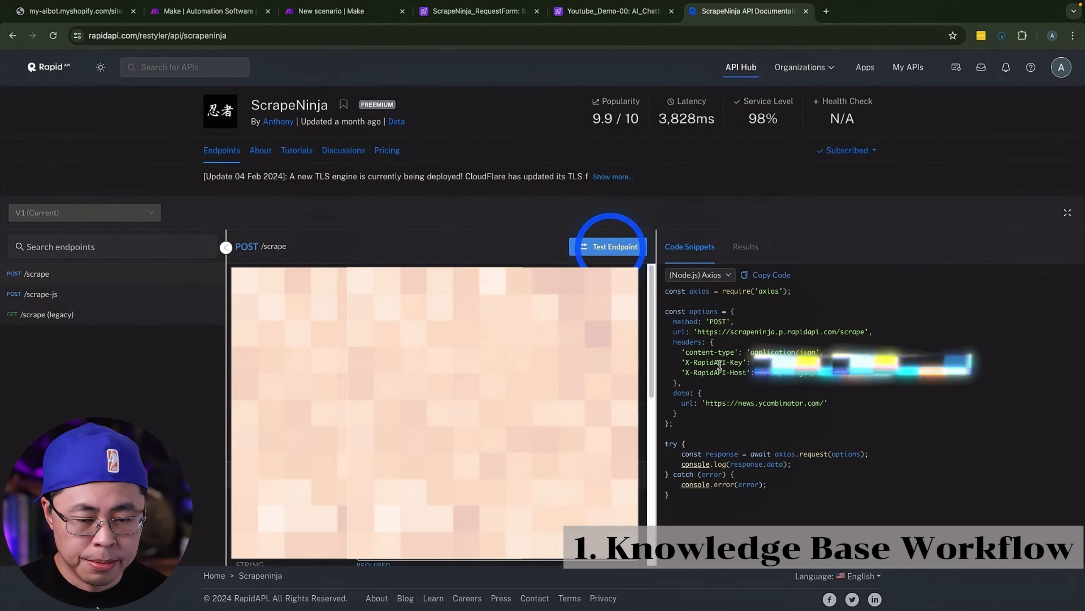
{"action": "left_click_drag", "start_coordinate": [686, 362], "coordinate": [743, 365]}
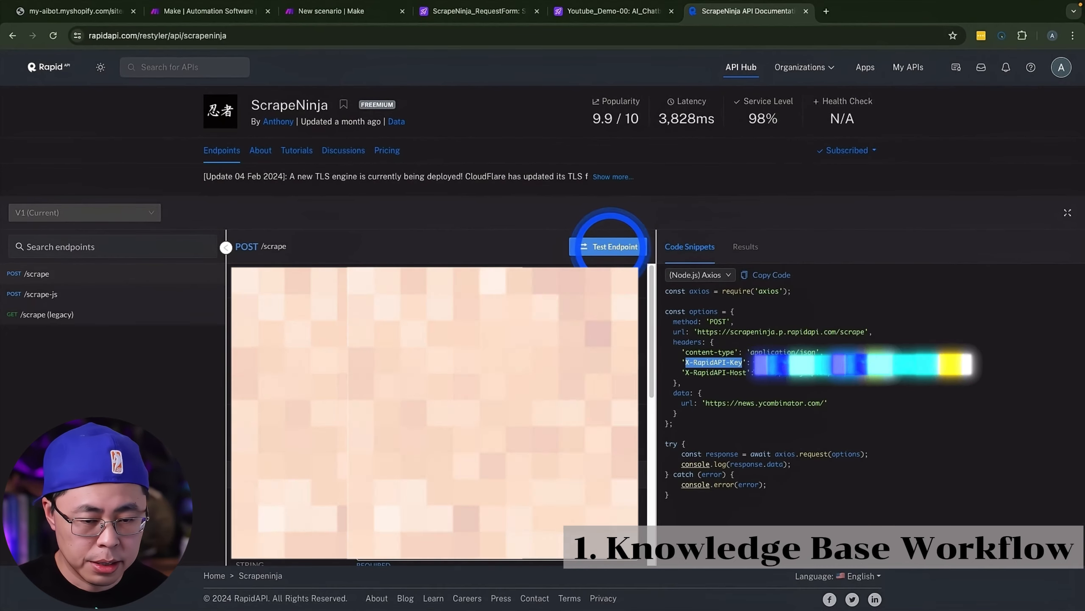
{"action": "left_click", "coordinate": [760, 363]}
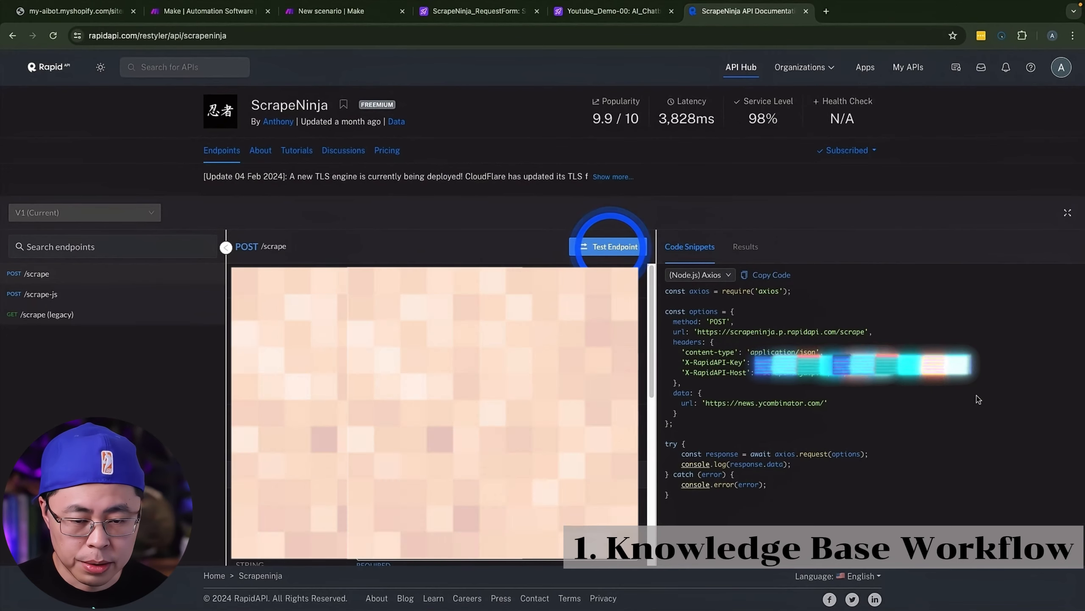
{"action": "left_click", "coordinate": [331, 10]}
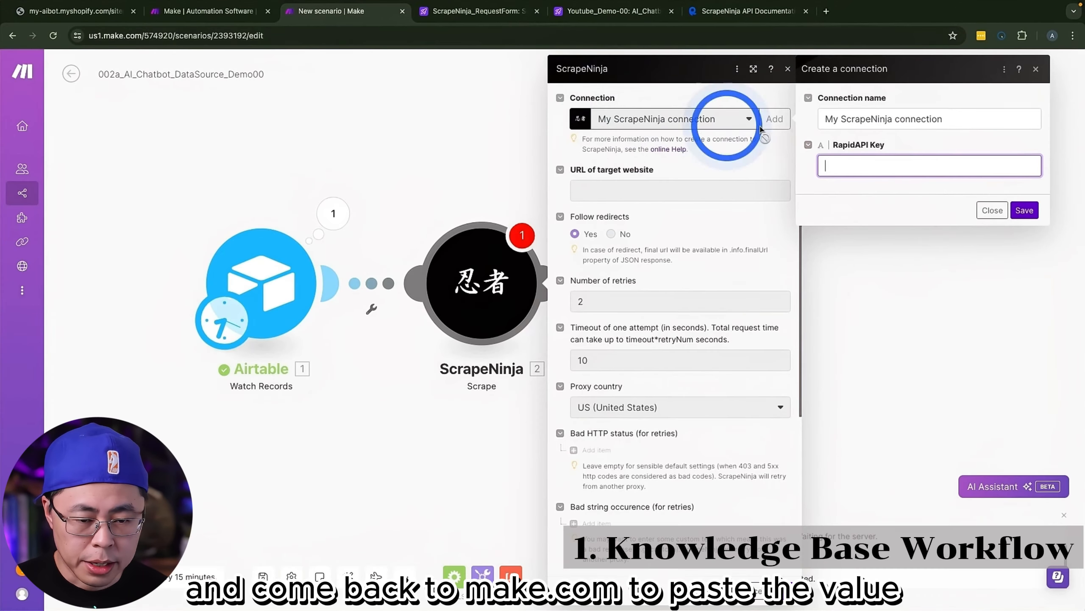
{"action": "left_click", "coordinate": [988, 208]}
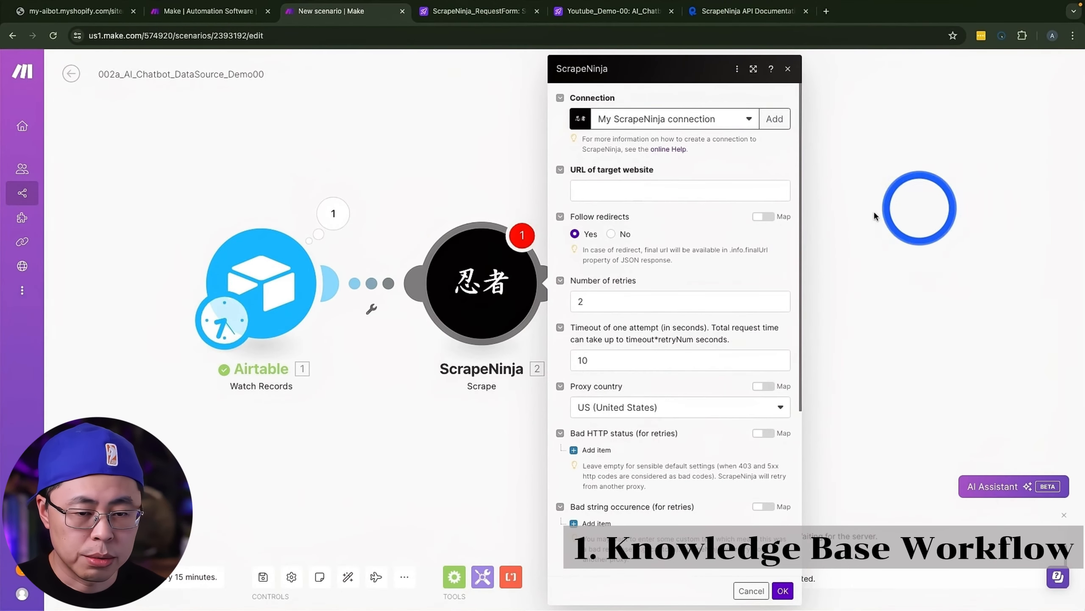
Step: Map the Airtable Watch Records URL into the ScrapeNinja module's URL of target website and save the module
{"action": "left_click", "coordinate": [618, 188]}
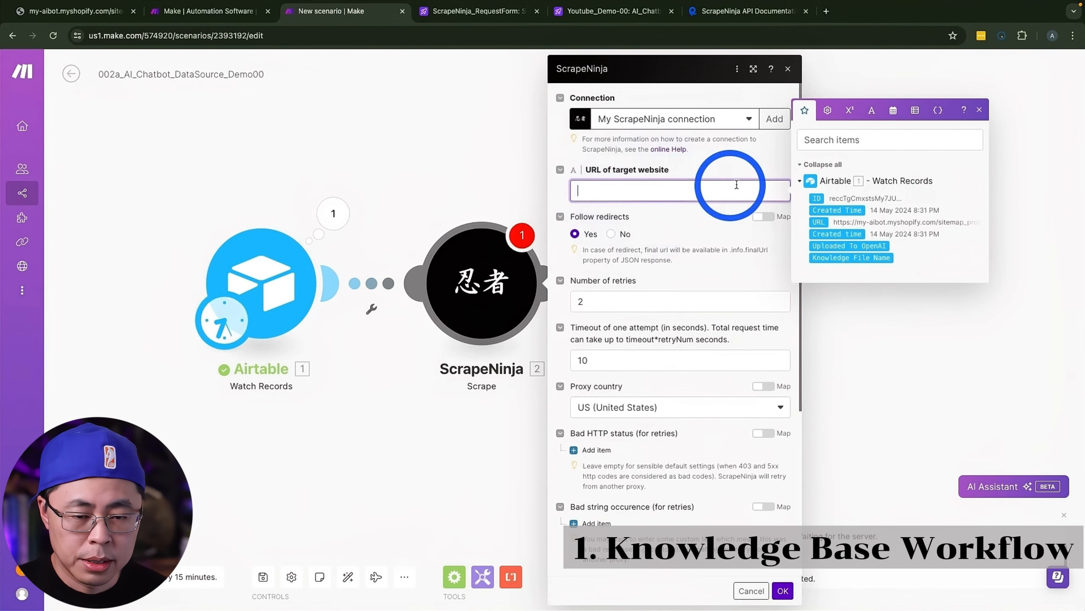
{"action": "left_click", "coordinate": [821, 222]}
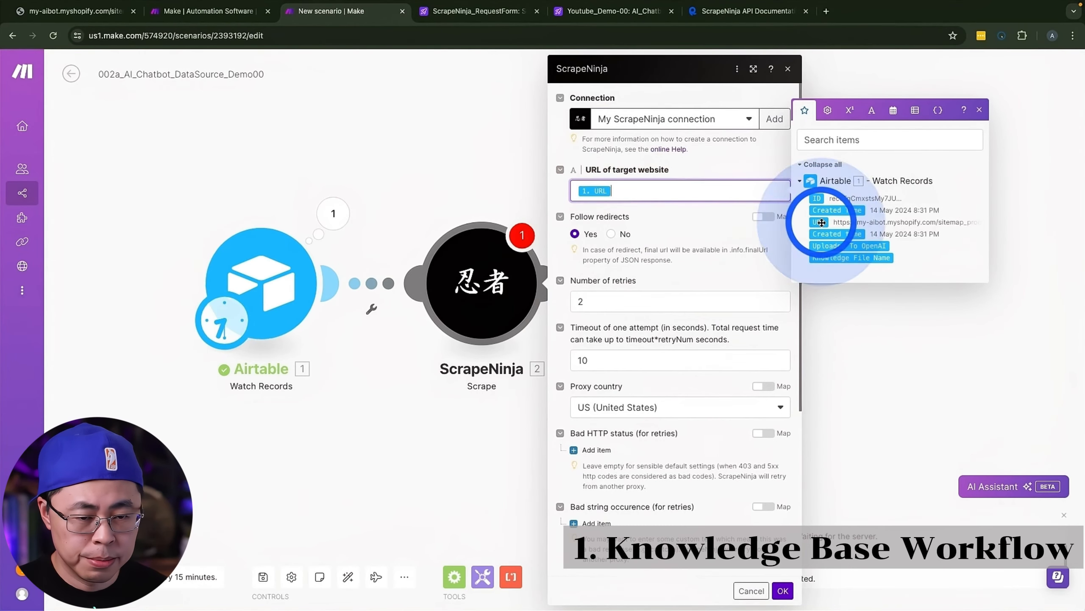
{"action": "scroll", "coordinate": [715, 222], "scroll_direction": "down", "scroll_amount": 3}
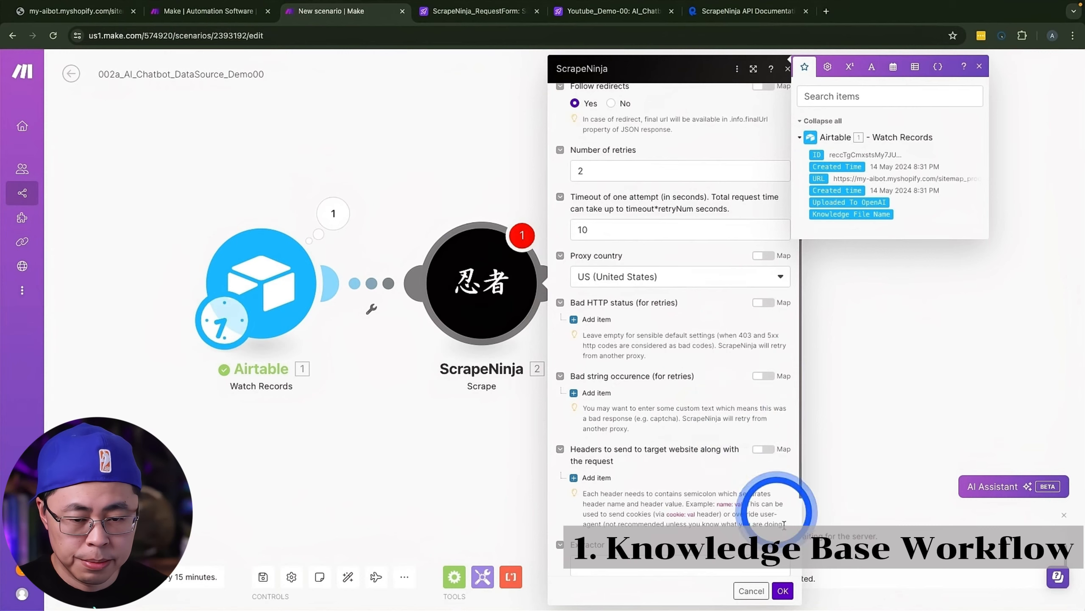
{"action": "left_click", "coordinate": [783, 590]}
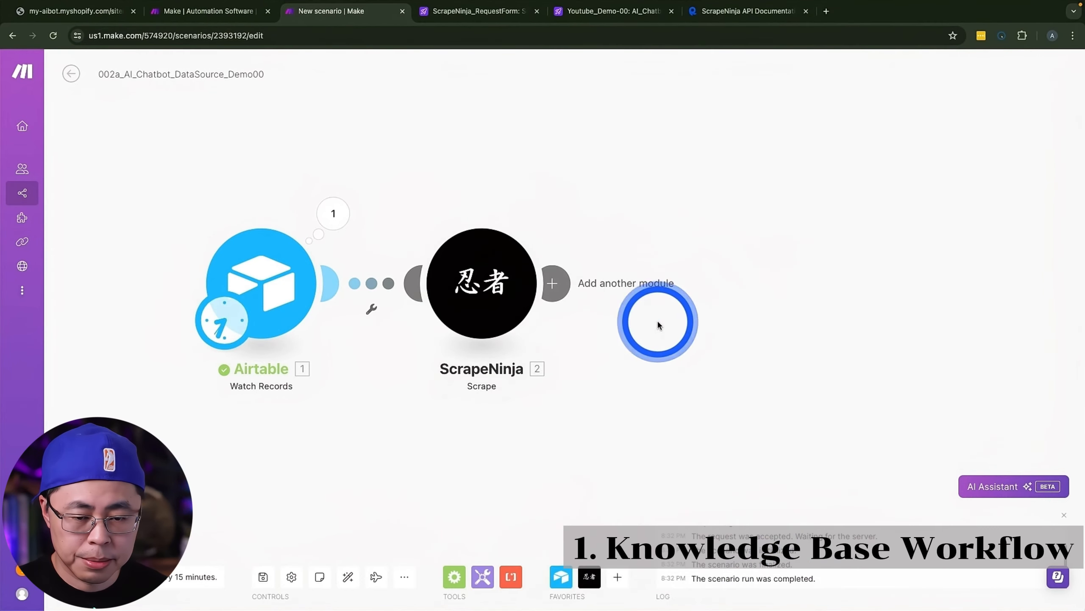
{"action": "right_click", "coordinate": [488, 277]}
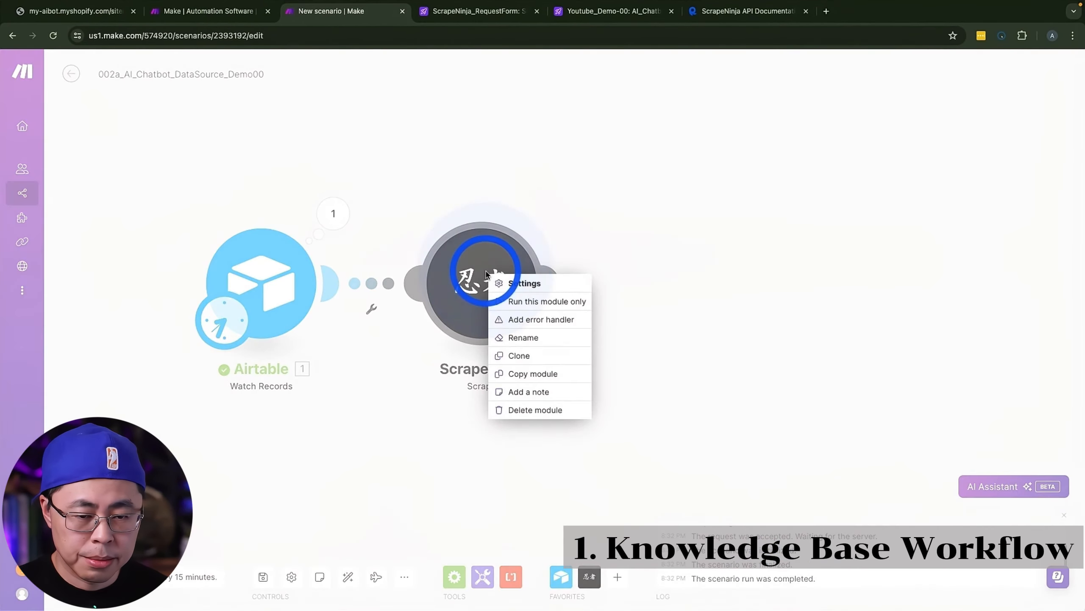
{"action": "left_click", "coordinate": [537, 302]}
{"action": "left_click", "coordinate": [626, 355]}
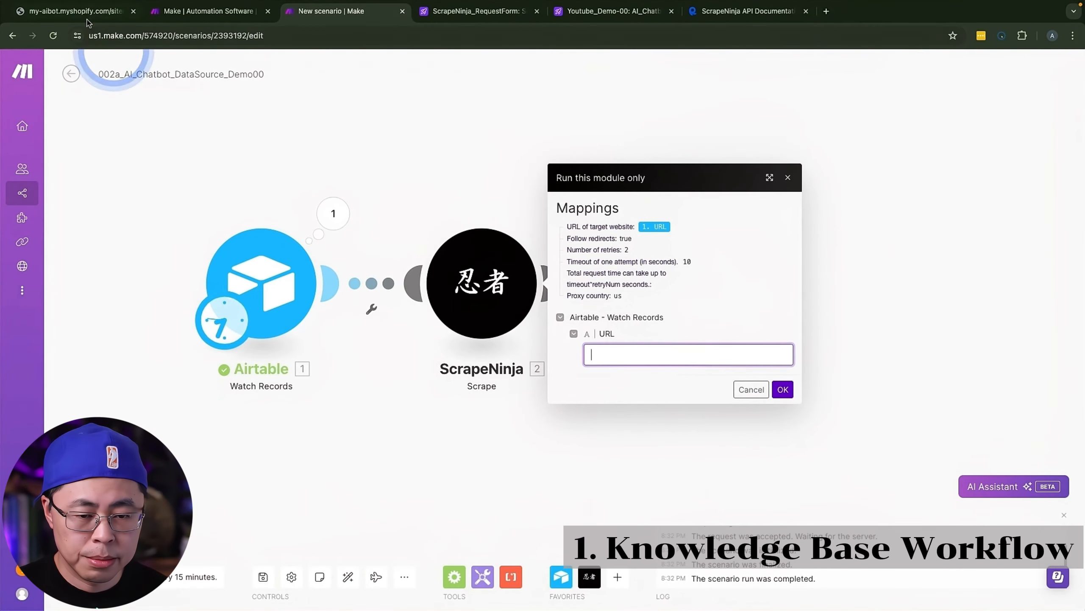
{"action": "left_click", "coordinate": [76, 11]}
{"action": "left_click", "coordinate": [206, 34]}
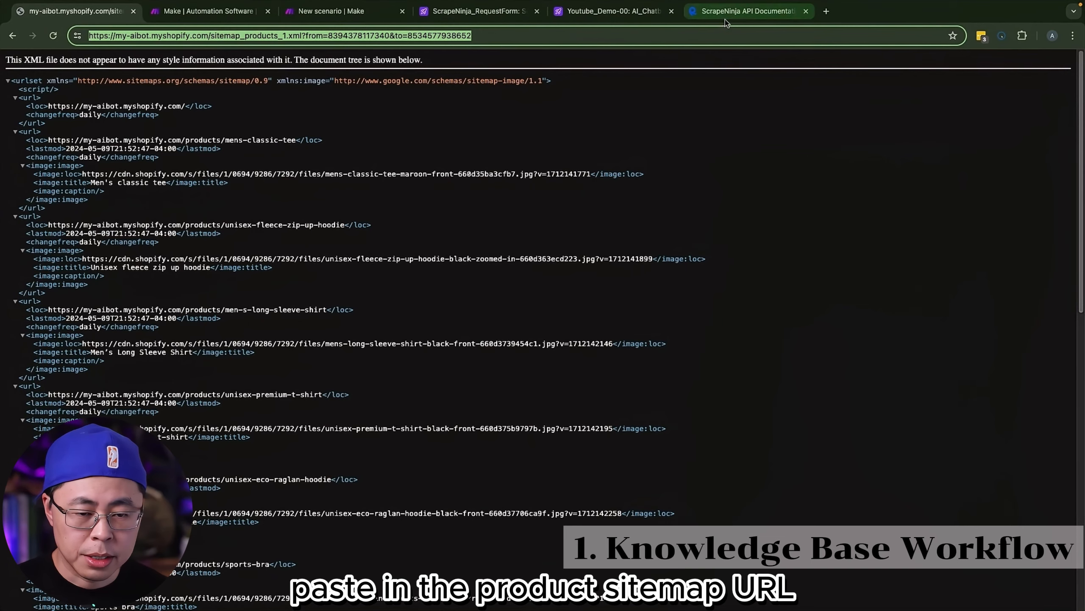
{"action": "left_click", "coordinate": [337, 10]}
{"action": "left_click", "coordinate": [638, 352]}
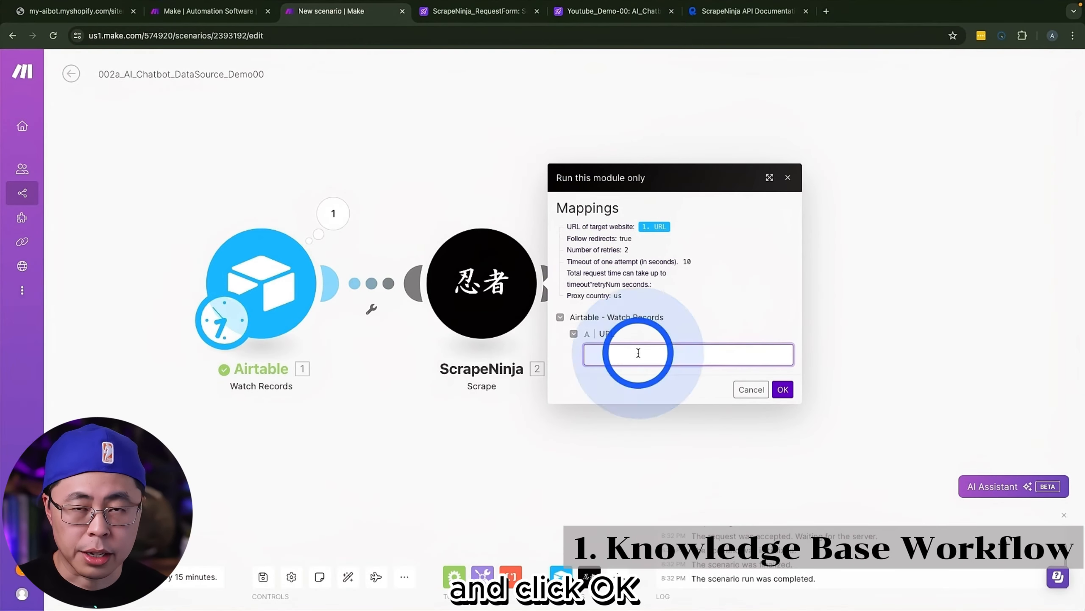
{"action": "key", "text": "super+v"}
{"action": "left_click", "coordinate": [777, 385]}
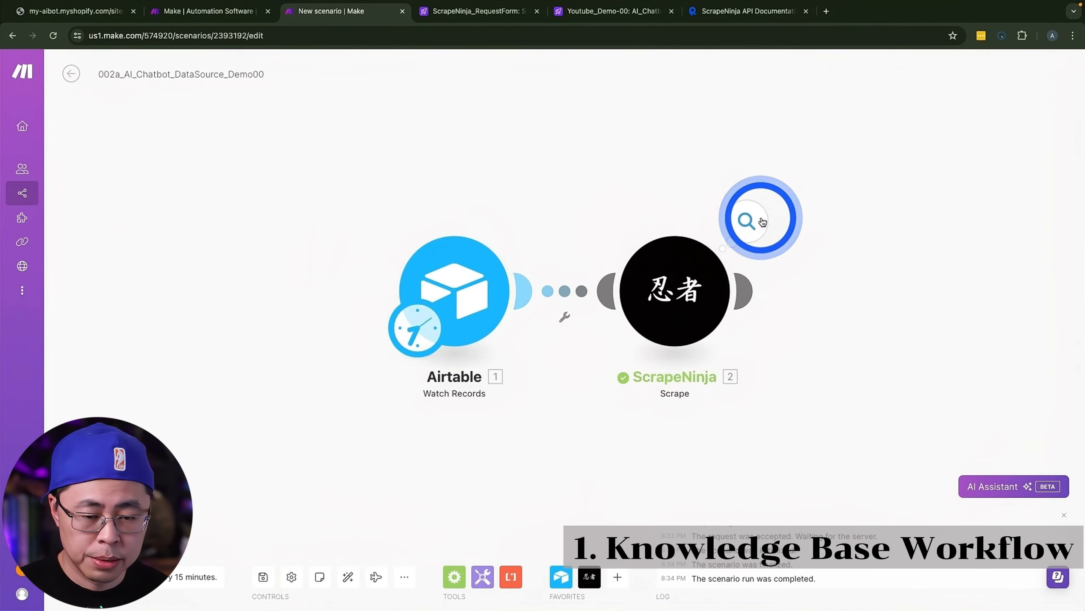
Step: Examine the raw website response in the ScrapeNinja output bundle and compare it with the shop's product sitemap page
{"action": "left_click", "coordinate": [762, 222]}
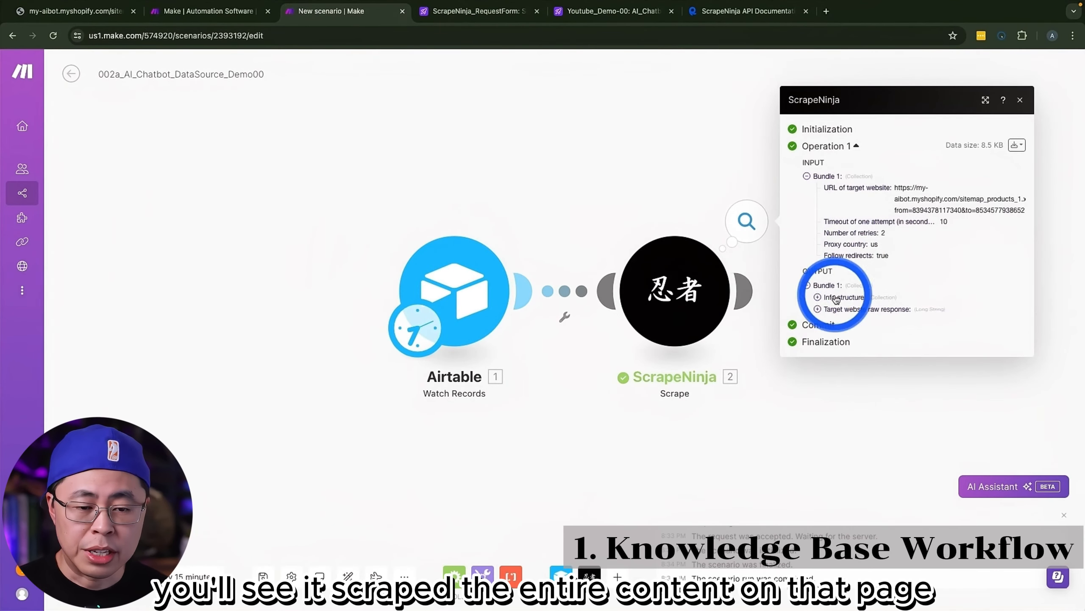
{"action": "left_click", "coordinate": [818, 309]}
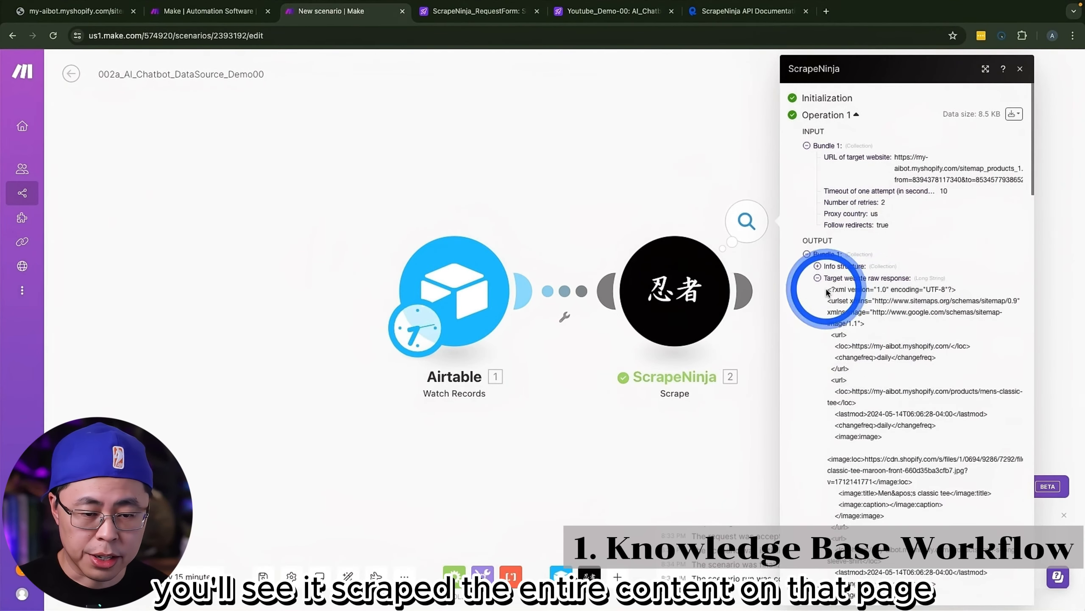
{"action": "left_click_drag", "start_coordinate": [829, 290], "coordinate": [916, 502]}
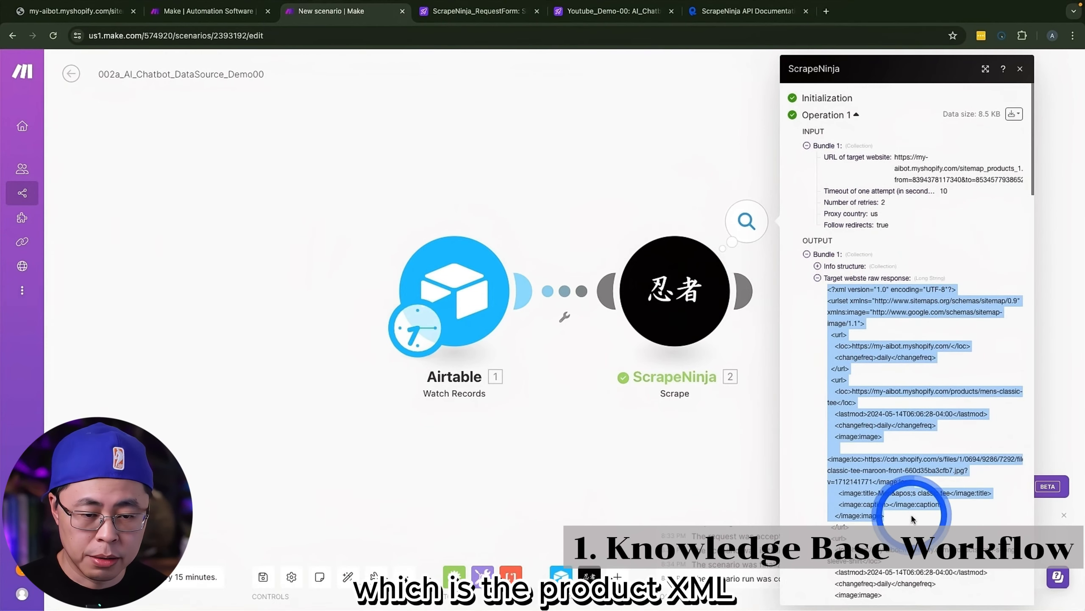
{"action": "scroll", "coordinate": [914, 500], "scroll_direction": "down", "scroll_amount": 5}
{"action": "scroll", "coordinate": [880, 338], "scroll_direction": "down", "scroll_amount": 1}
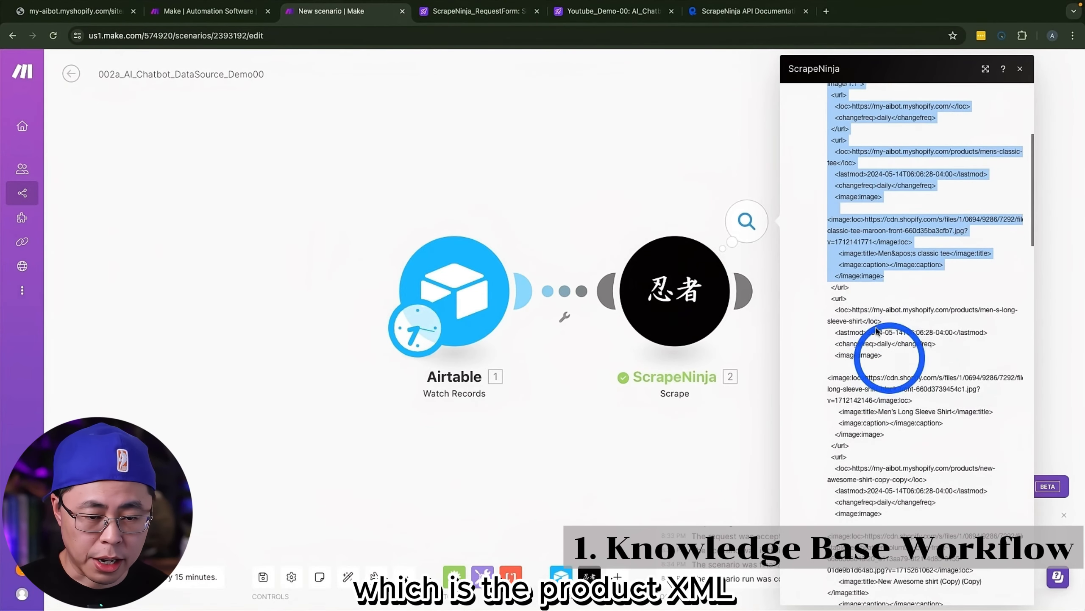
{"action": "left_click", "coordinate": [73, 11]}
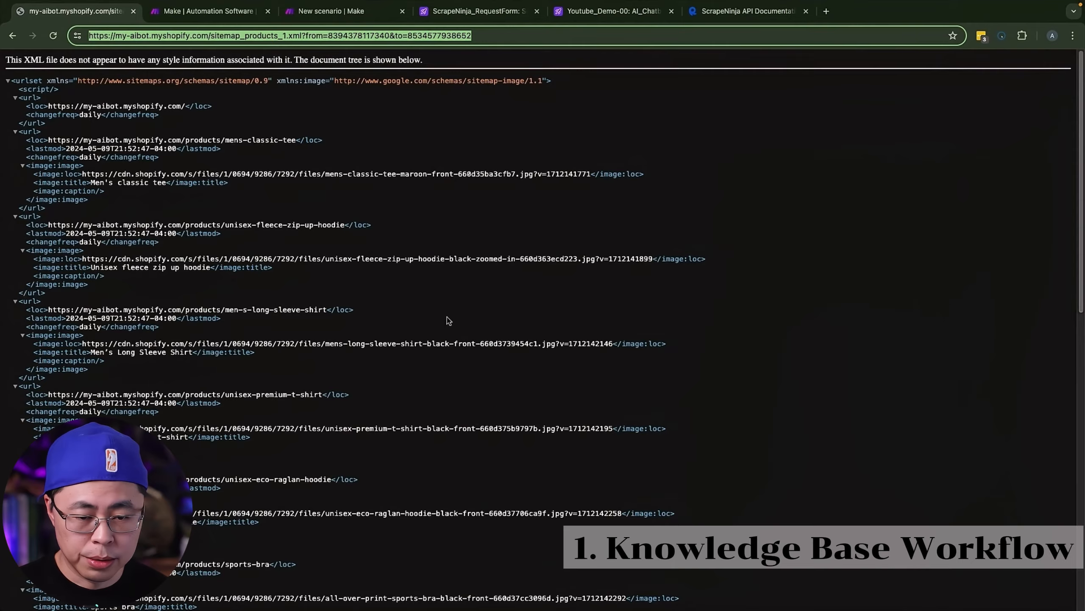
{"action": "key", "text": "super+3"}
{"action": "left_click", "coordinate": [849, 414]}
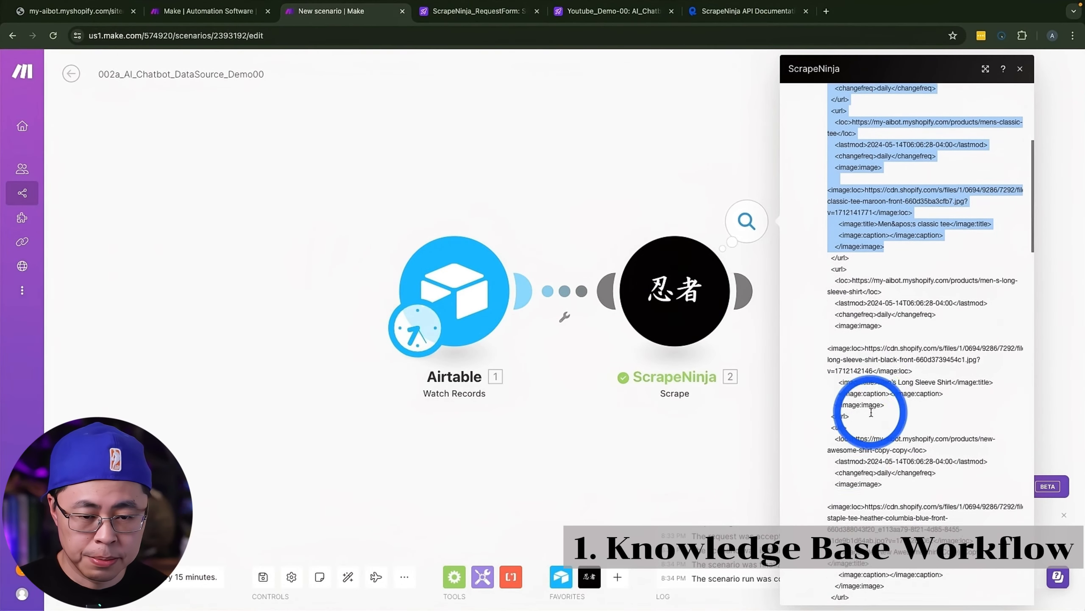
{"action": "left_click", "coordinate": [735, 454]}
Step: Add an OpenAI (ChatGPT, Whisper, DALL-E) Message an Assistant module after the ScrapeNinja Scrape module
{"action": "left_click", "coordinate": [408, 285]}
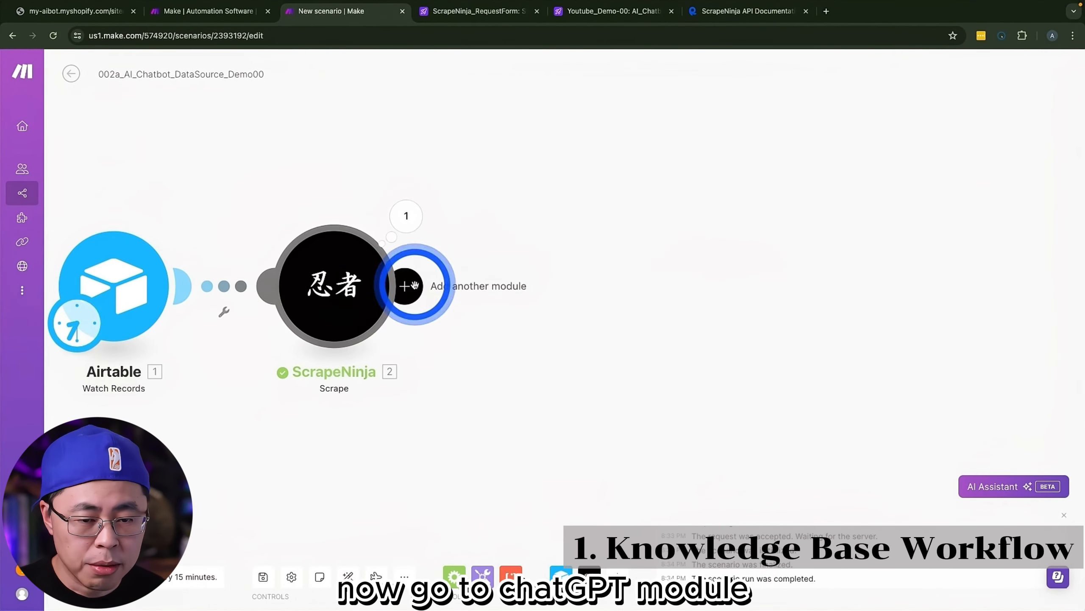
{"action": "type", "text": "chatgpt"}
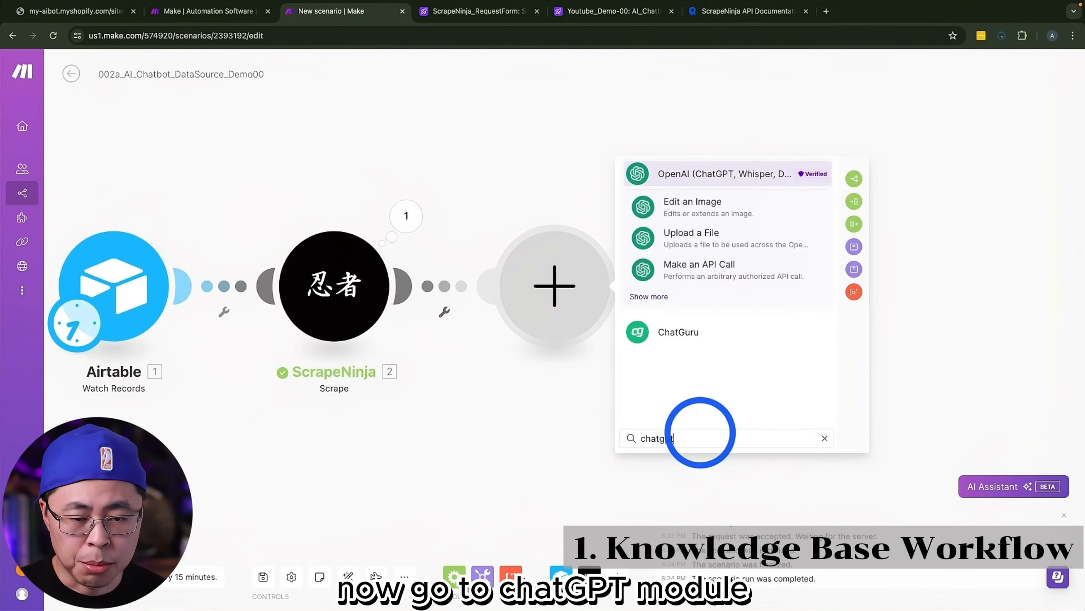
{"action": "left_click", "coordinate": [710, 171]}
{"action": "scroll", "coordinate": [744, 357], "scroll_direction": "down", "scroll_amount": 5}
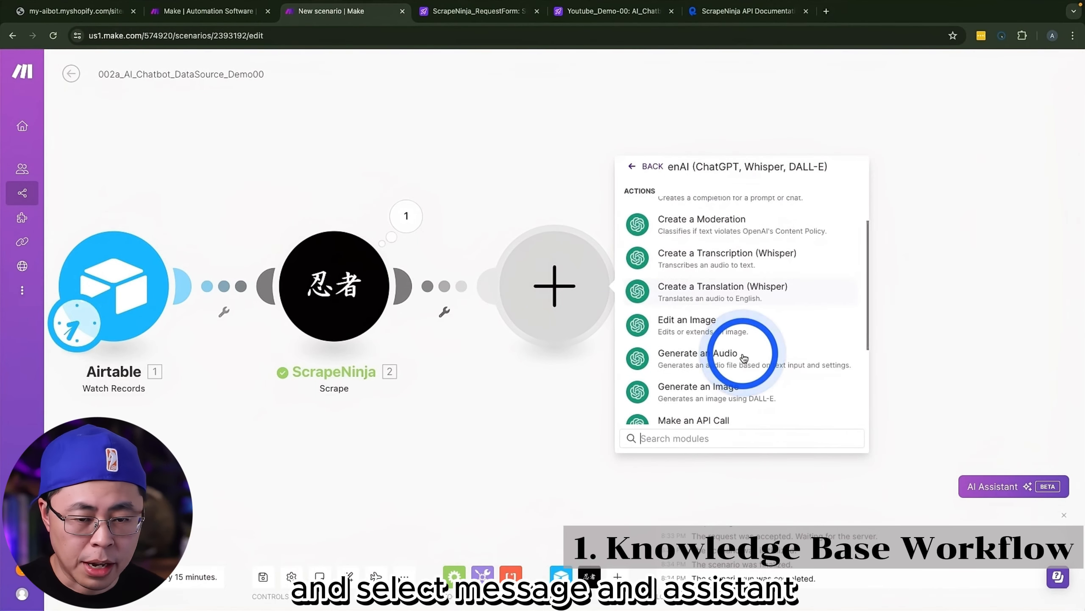
{"action": "scroll", "coordinate": [744, 358], "scroll_direction": "down", "scroll_amount": 1}
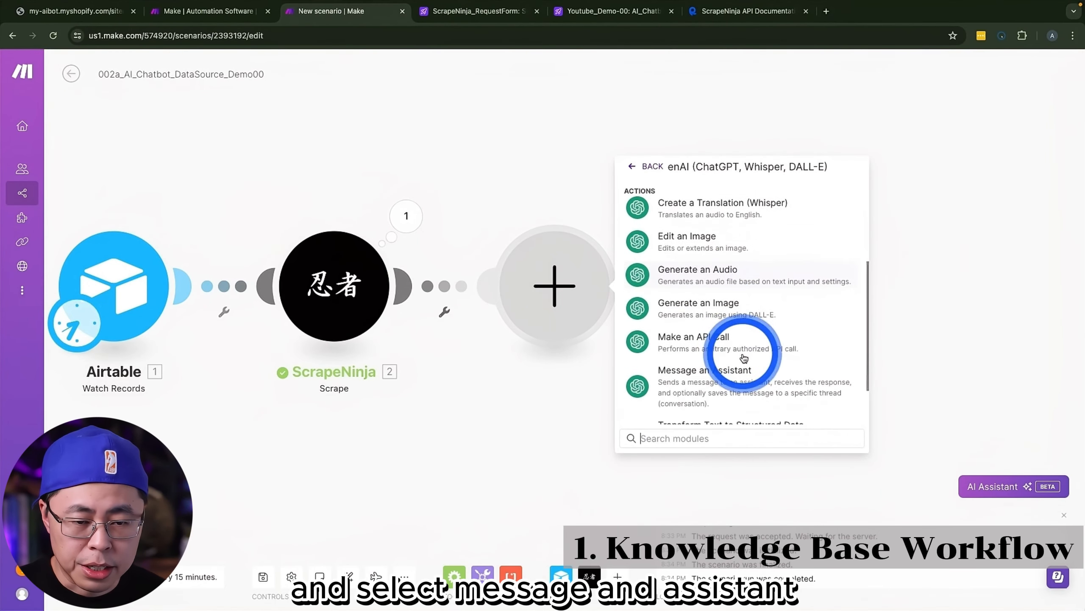
{"action": "left_click", "coordinate": [688, 367]}
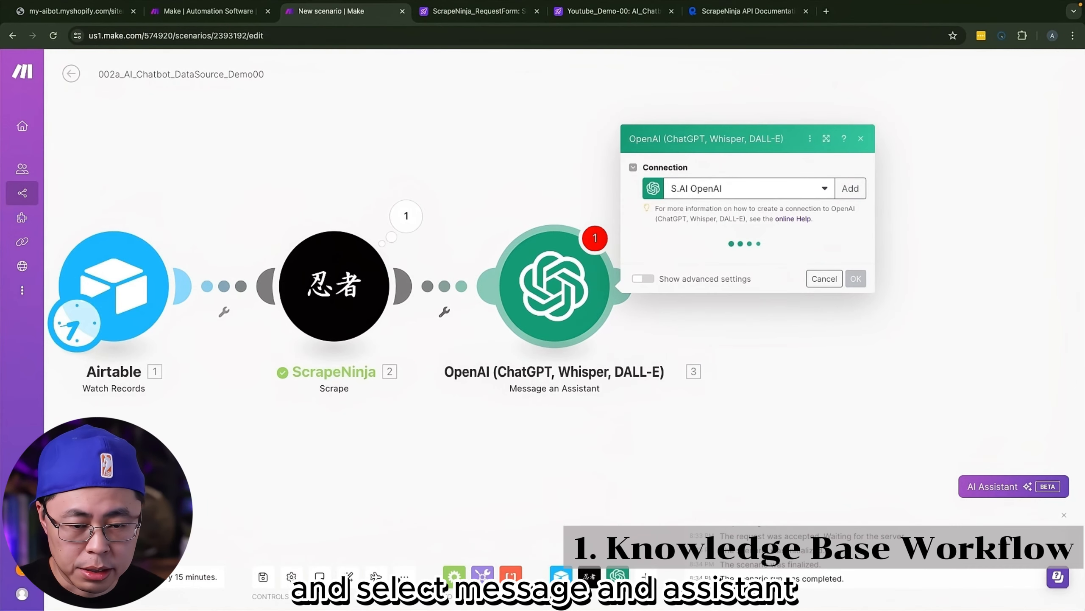
Step: Use the S.AI_OpenAI connection, map ScrapeNinja's raw website response as the Message, and choose the Demo_Data_Process_Converter assistant
{"action": "left_click", "coordinate": [724, 189]}
{"action": "left_click", "coordinate": [724, 225]}
{"action": "left_click", "coordinate": [680, 266]}
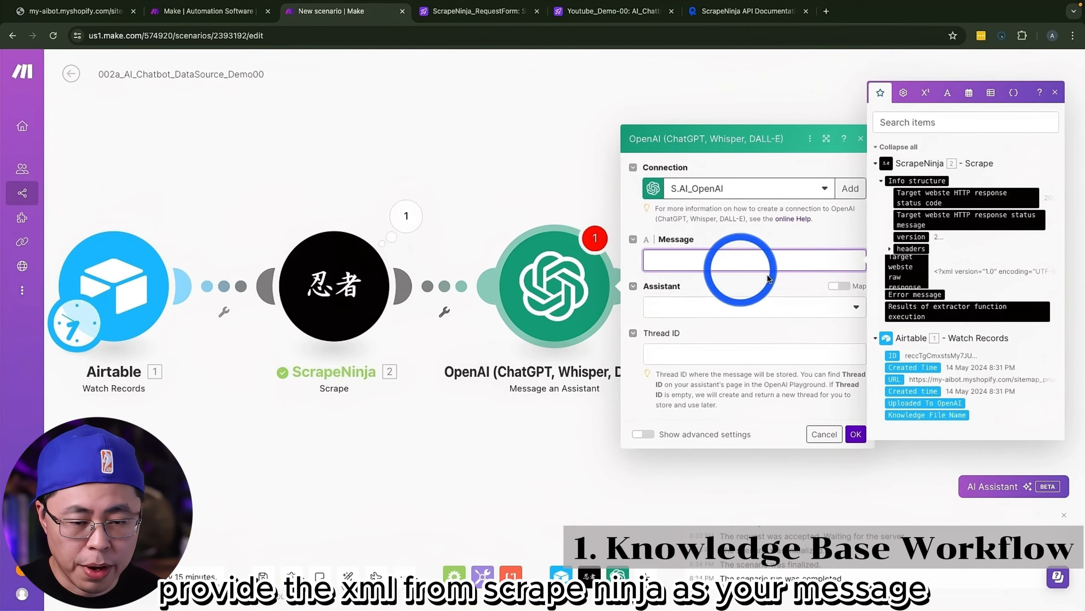
{"action": "left_click", "coordinate": [909, 272]}
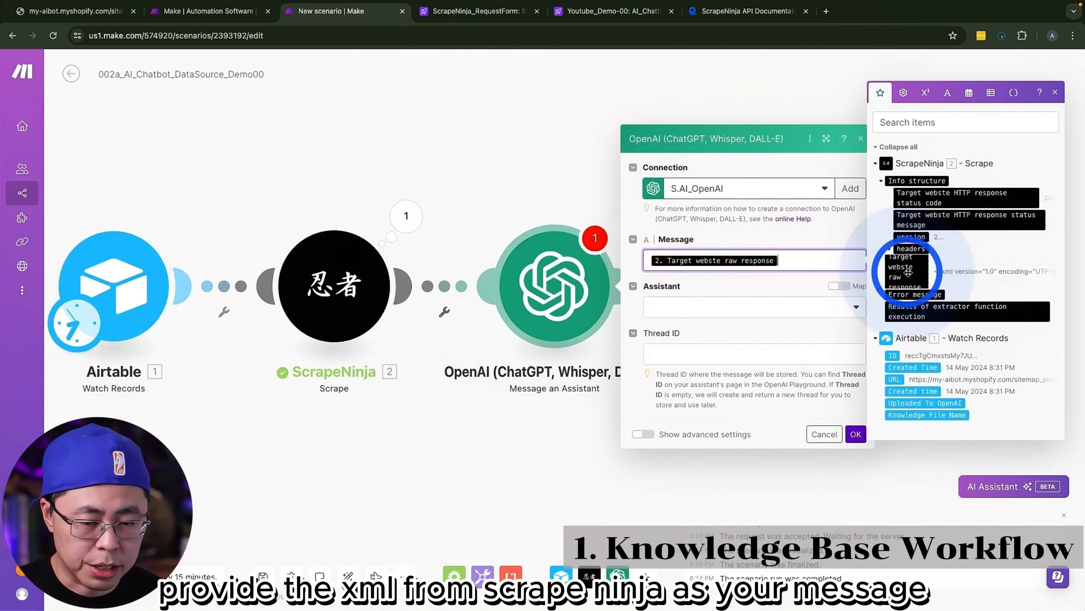
{"action": "left_click", "coordinate": [691, 307]}
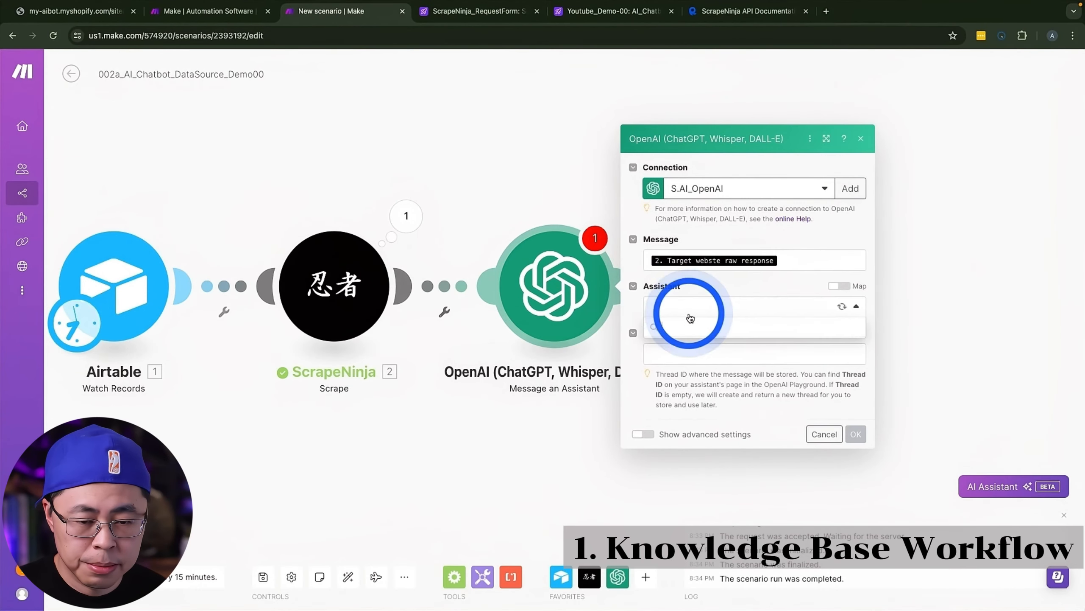
{"action": "left_click", "coordinate": [708, 329]}
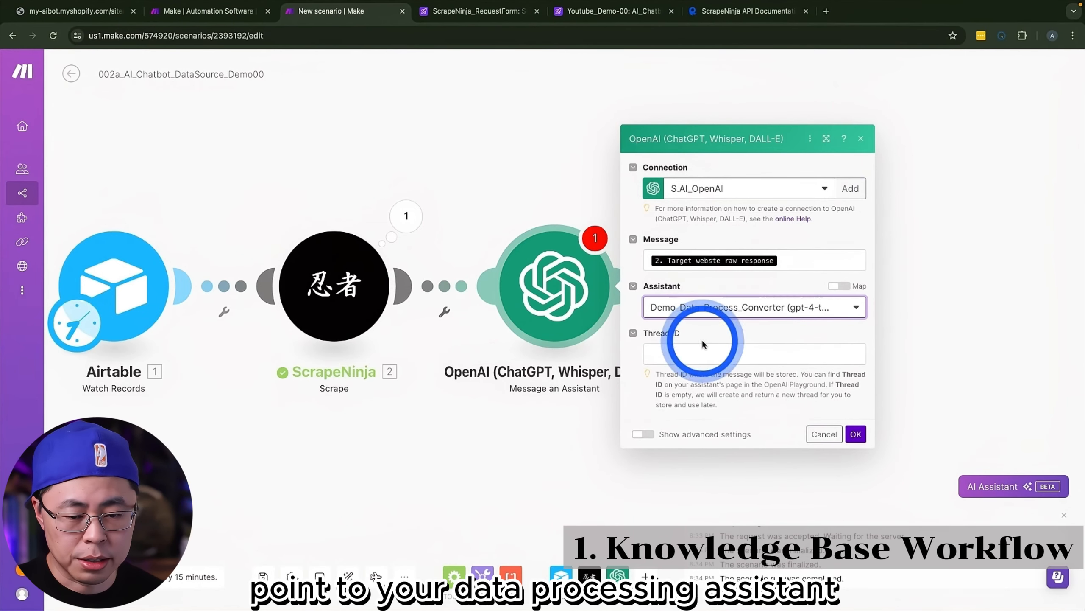
Step: Show the Message an Assistant module's advanced settings, enter Instructions for handling the received XML text, and save the module
{"action": "left_click", "coordinate": [655, 433]}
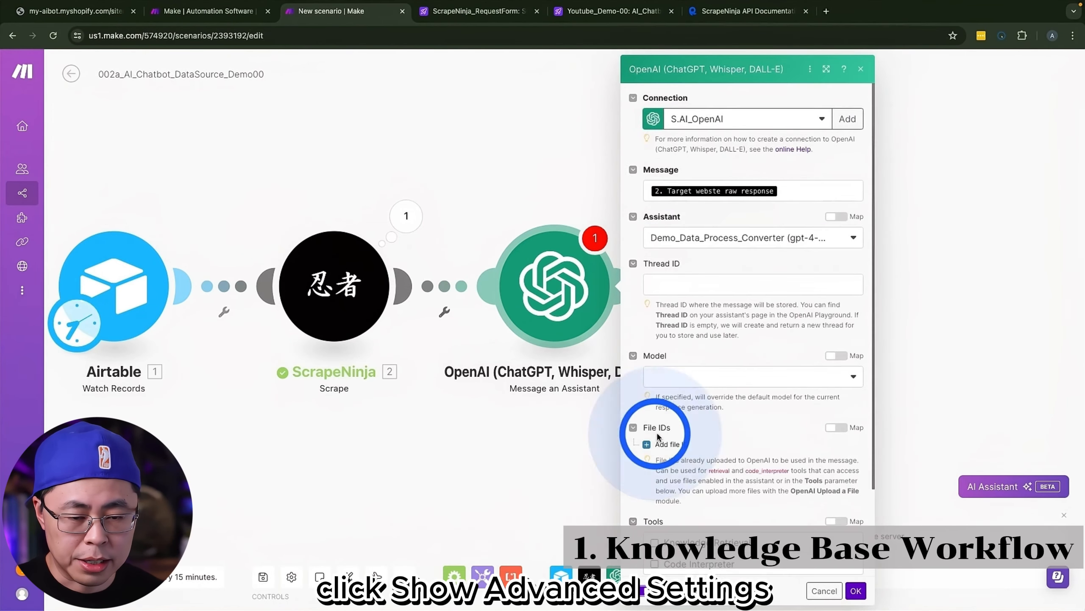
{"action": "scroll", "coordinate": [758, 419], "scroll_direction": "down", "scroll_amount": 4}
{"action": "left_click", "coordinate": [682, 526]}
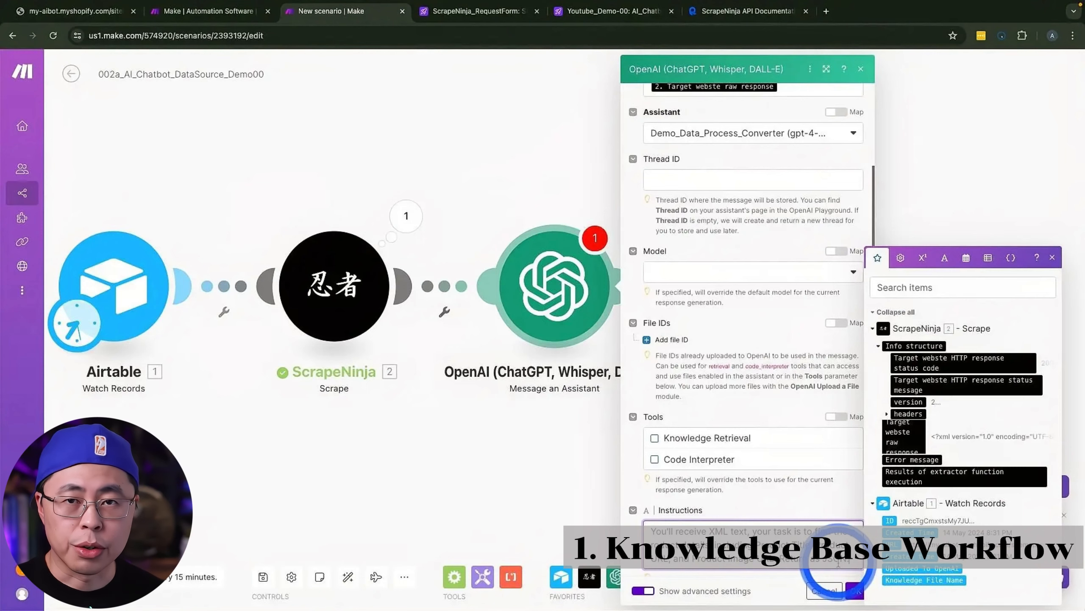
{"action": "left_click", "coordinate": [855, 590]}
Step: Add an OpenAI (ChatGPT, Whisper, DALL-E) Upload a File module after the Message an Assistant module
{"action": "left_click", "coordinate": [625, 285]}
{"action": "left_click", "coordinate": [776, 274]}
{"action": "left_click", "coordinate": [893, 316]}
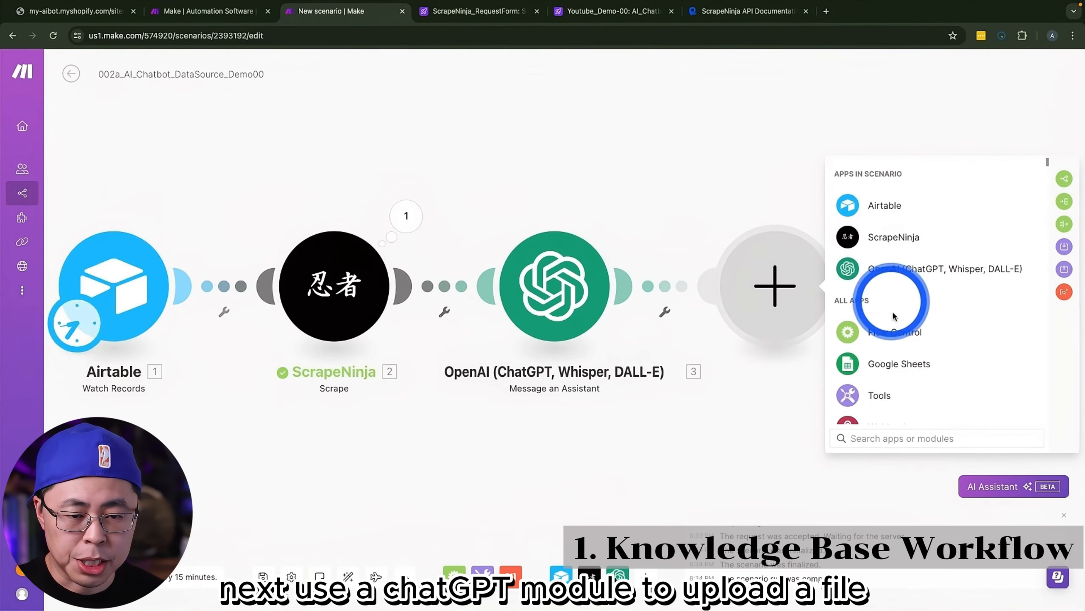
{"action": "left_click", "coordinate": [880, 268]}
{"action": "scroll", "coordinate": [910, 304], "scroll_direction": "down", "scroll_amount": 5}
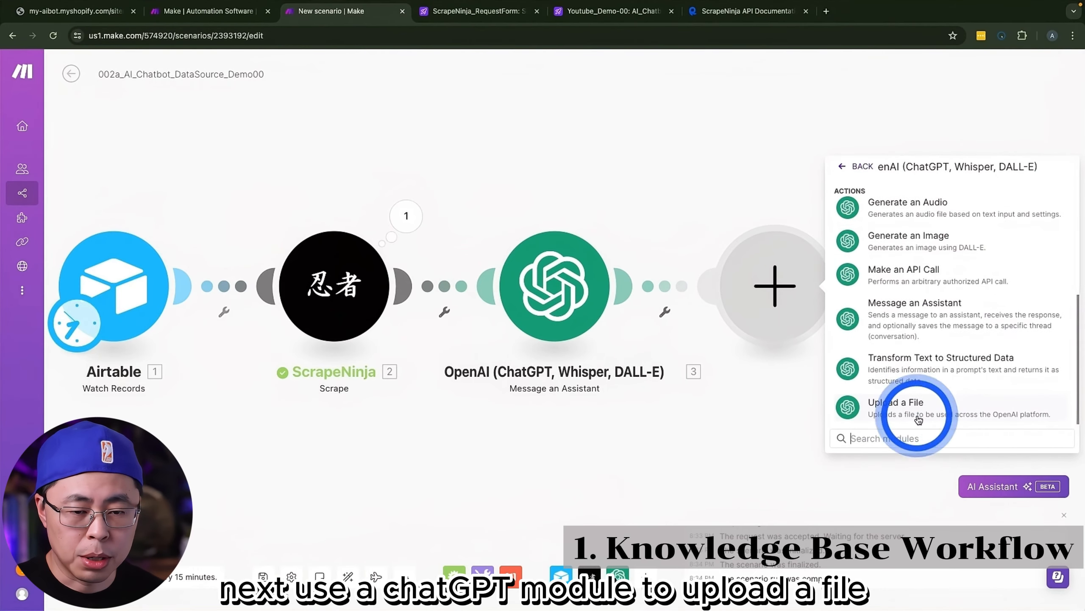
{"action": "left_click", "coordinate": [931, 413]}
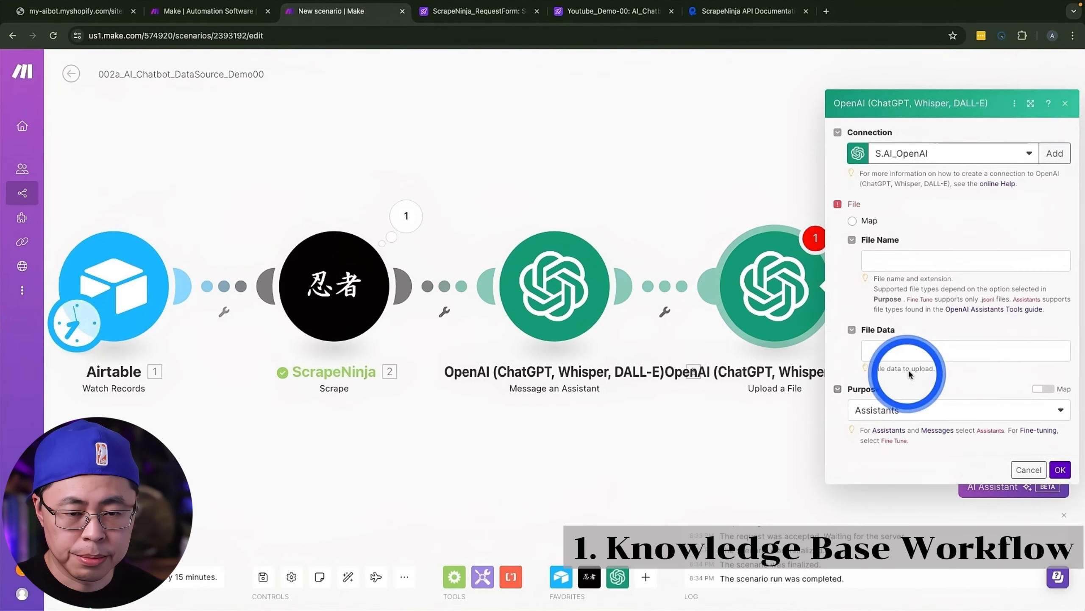
Step: Name the upload file products_demo00.json, map the Message an Assistant Result as its File Data, and save the module
{"action": "left_click", "coordinate": [511, 253]}
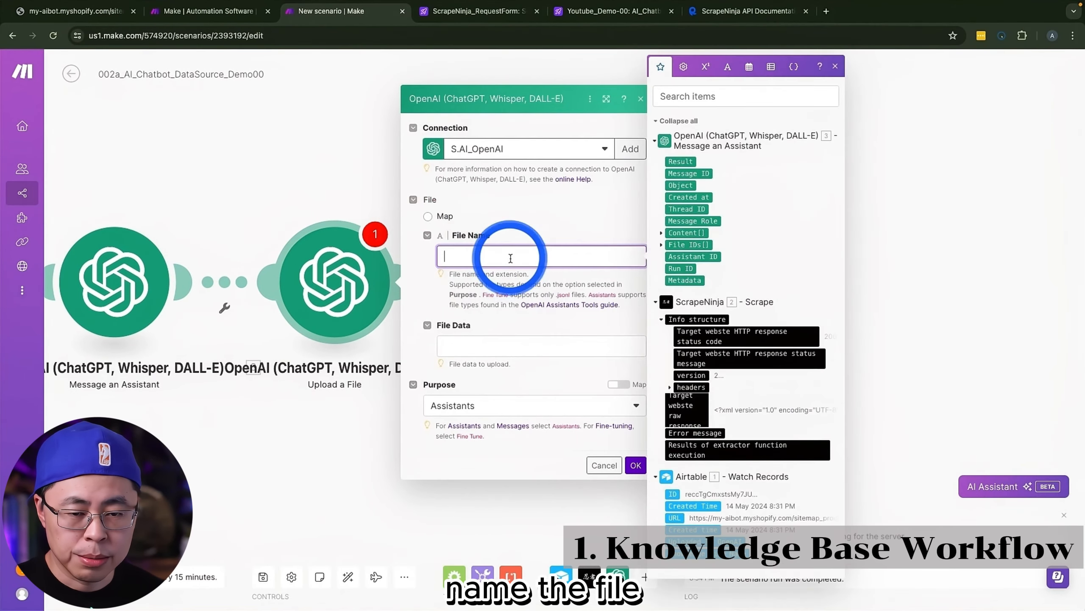
{"action": "type", "text": "products_demo00.json"}
{"action": "left_click", "coordinate": [504, 346]}
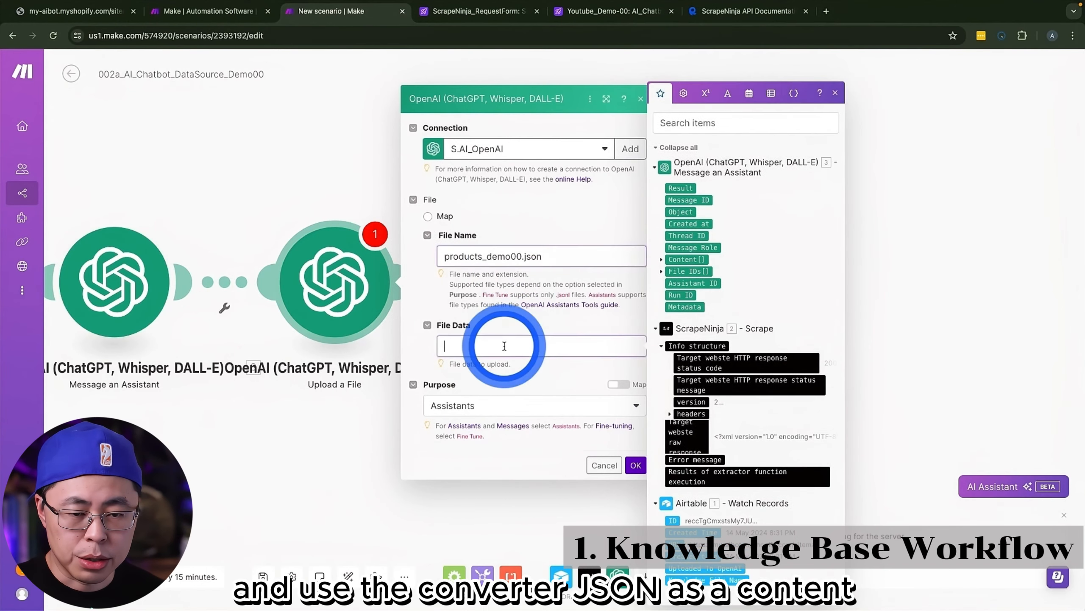
{"action": "left_click", "coordinate": [686, 190]}
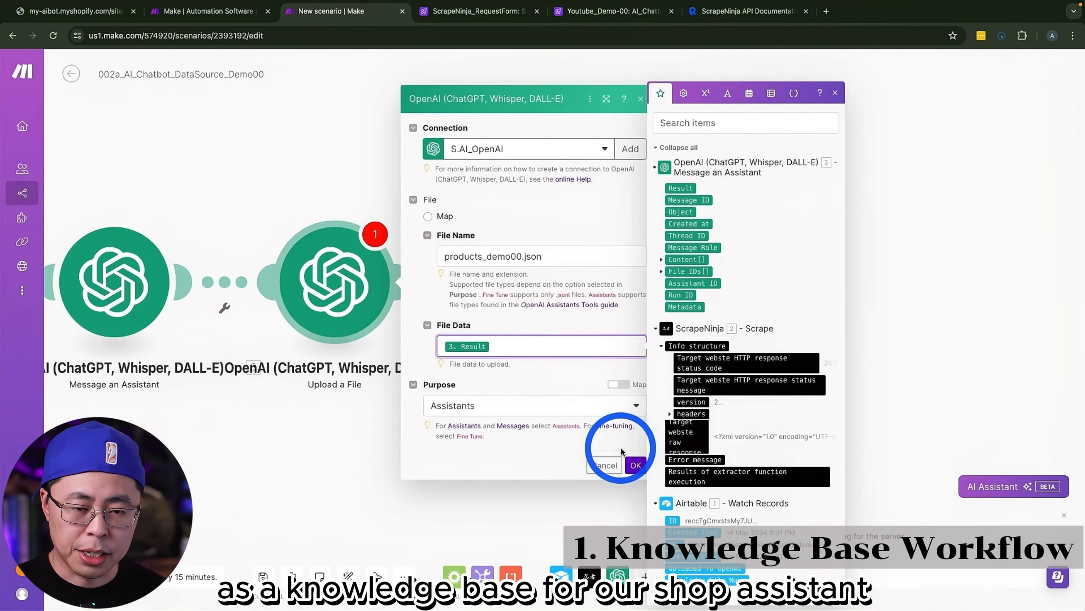
{"action": "left_click", "coordinate": [636, 466]}
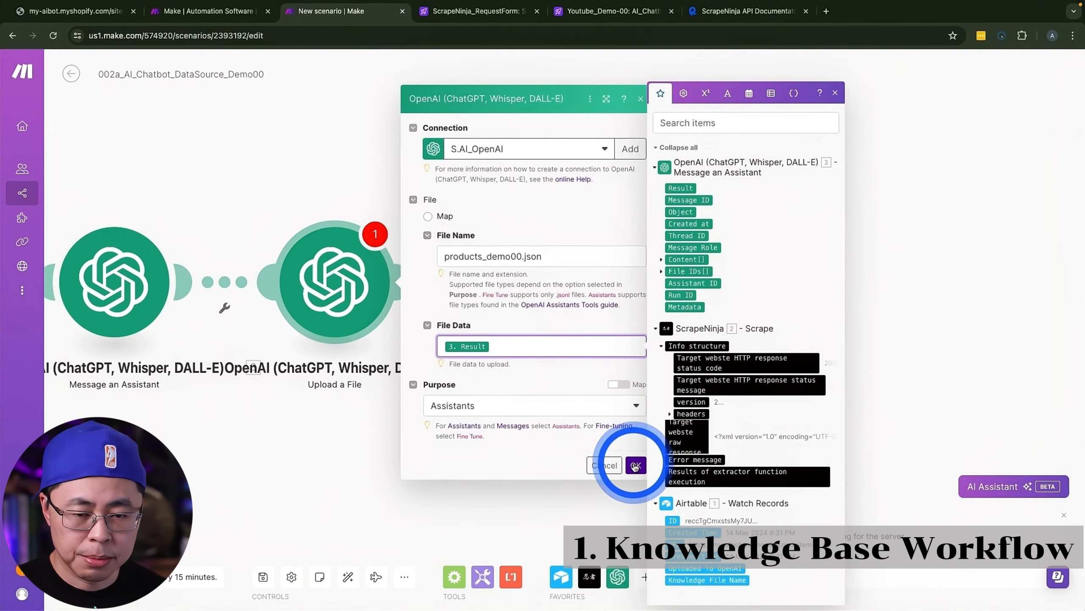
Step: Add an Airtable Update a Record module after the Upload a File module
{"action": "left_click", "coordinate": [412, 281]}
{"action": "left_click", "coordinate": [680, 208]}
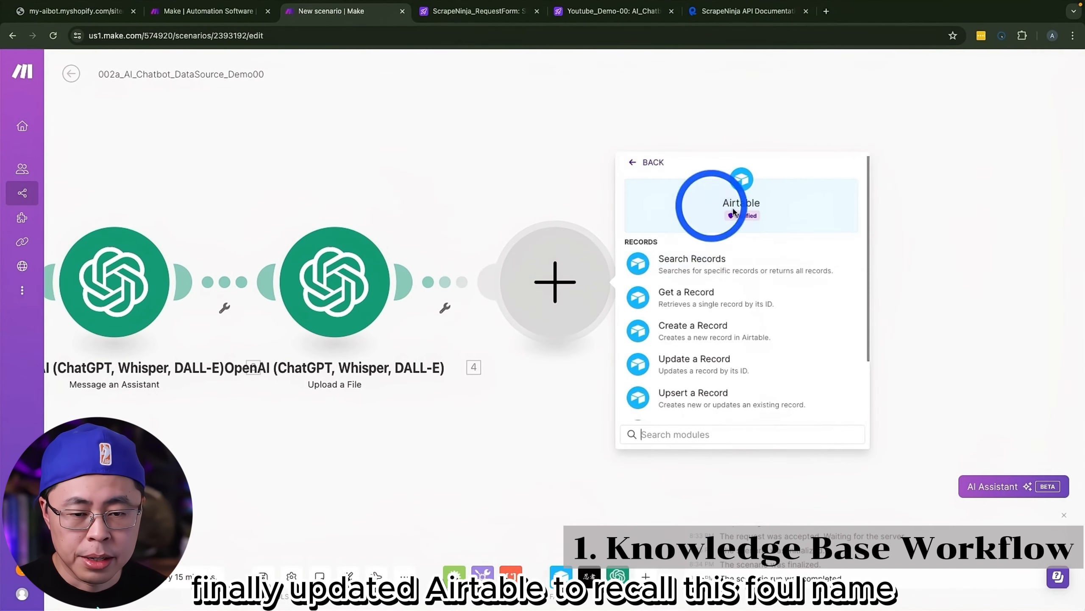
{"action": "scroll", "coordinate": [684, 304], "scroll_direction": "down", "scroll_amount": 2}
{"action": "left_click", "coordinate": [688, 307]}
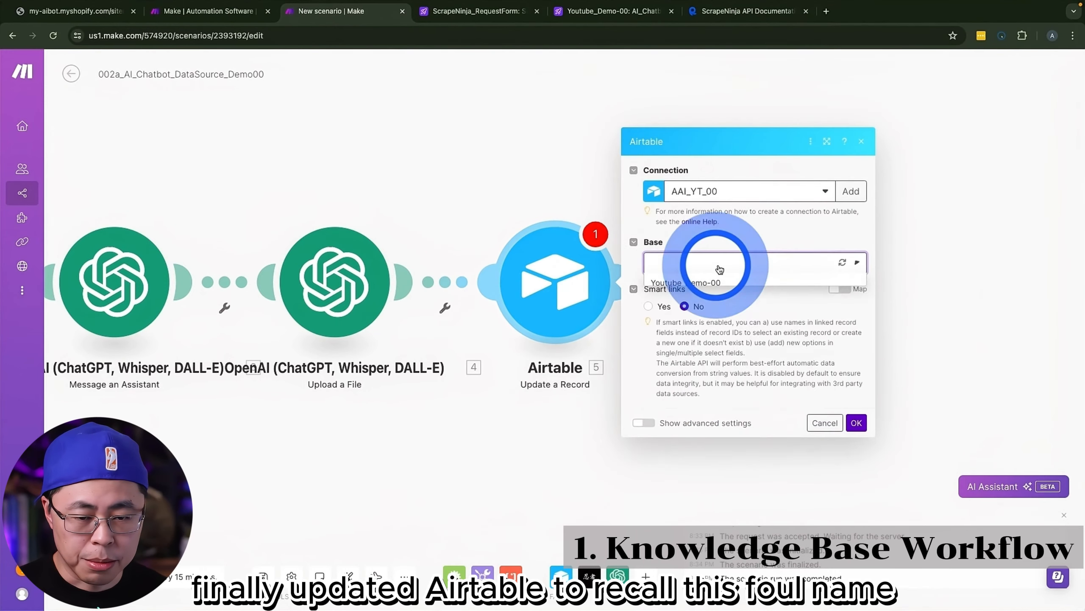
Step: Target the AI_Chatbot_Table of the Youtube_Demo-00 base and map the Record ID to the Watch Records ID
{"action": "left_click", "coordinate": [718, 261]}
{"action": "left_click", "coordinate": [699, 283]}
{"action": "left_click", "coordinate": [685, 292]}
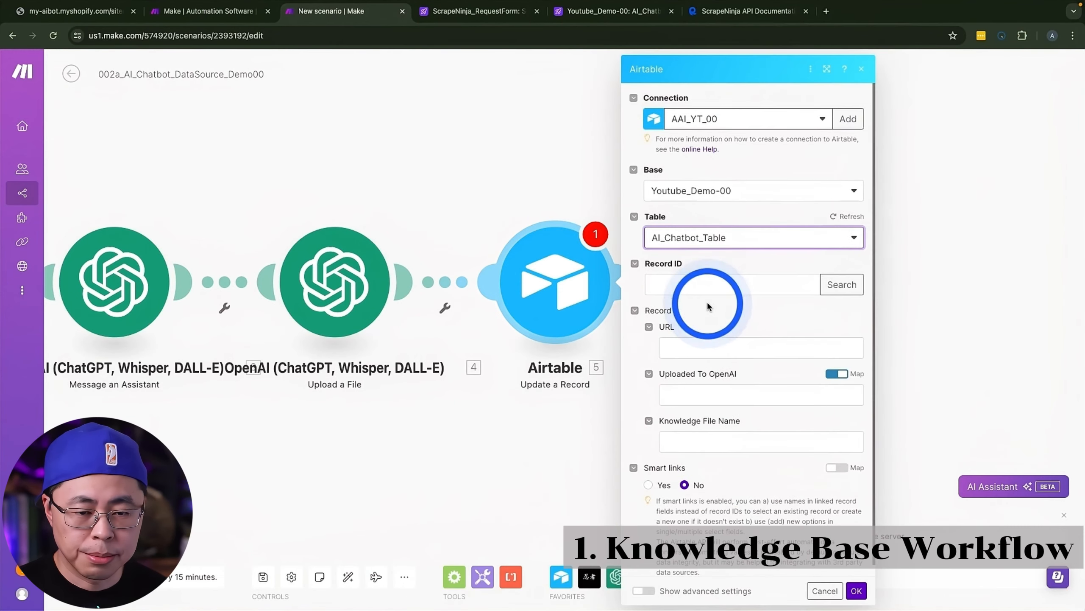
{"action": "left_click", "coordinate": [705, 286]}
{"action": "scroll", "coordinate": [884, 417], "scroll_direction": "down", "scroll_amount": 3}
{"action": "left_click", "coordinate": [846, 520]}
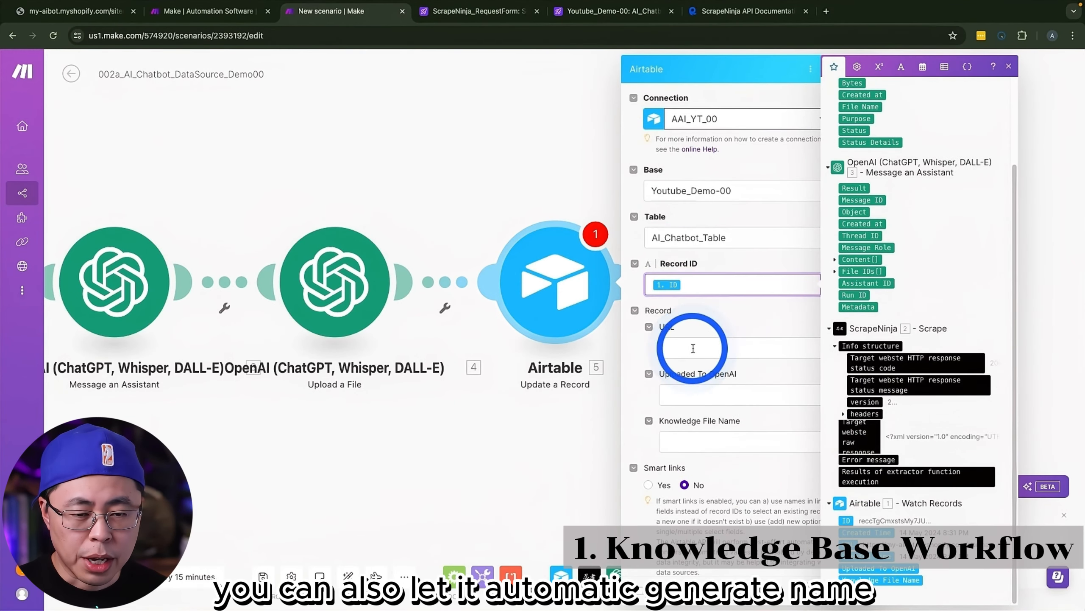
Step: Map Knowledge File Name to the Upload a File module's File Name and save the Update a Record module
{"action": "left_click", "coordinate": [686, 431]}
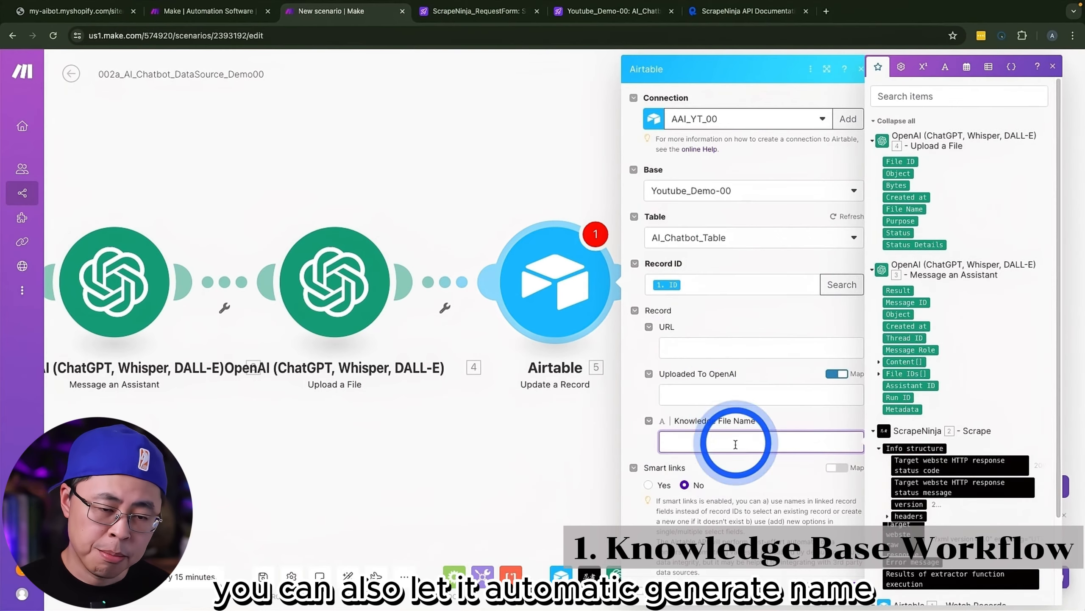
{"action": "left_click", "coordinate": [905, 209]}
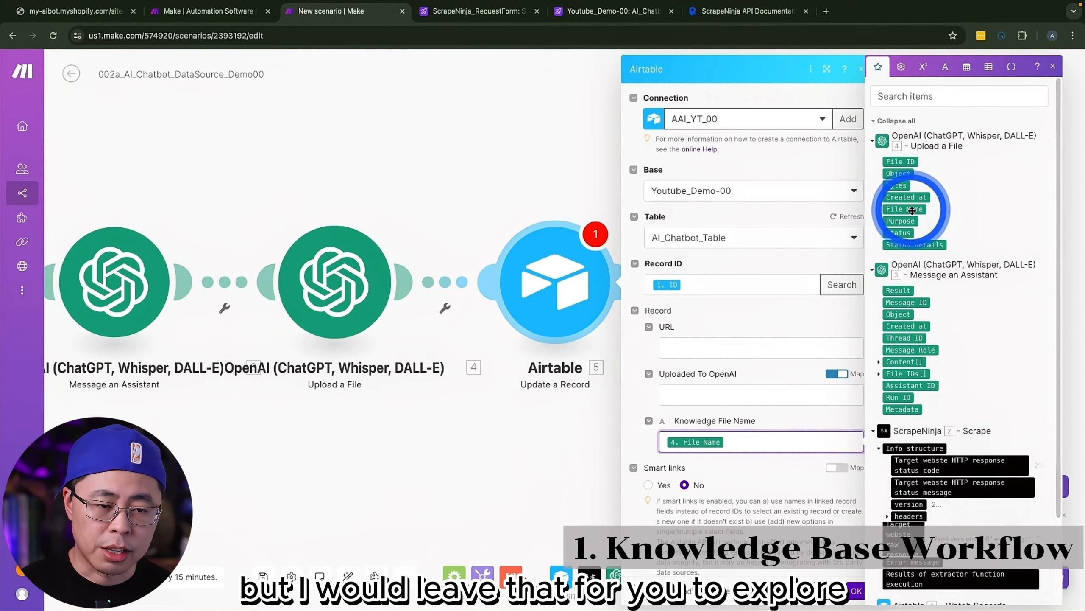
{"action": "left_click", "coordinate": [851, 585]}
{"action": "left_click_drag", "start_coordinate": [291, 471], "coordinate": [716, 439]}
{"action": "scroll", "coordinate": [716, 439], "scroll_direction": "down", "scroll_amount": 3}
{"action": "left_click_drag", "start_coordinate": [601, 466], "coordinate": [586, 453]}
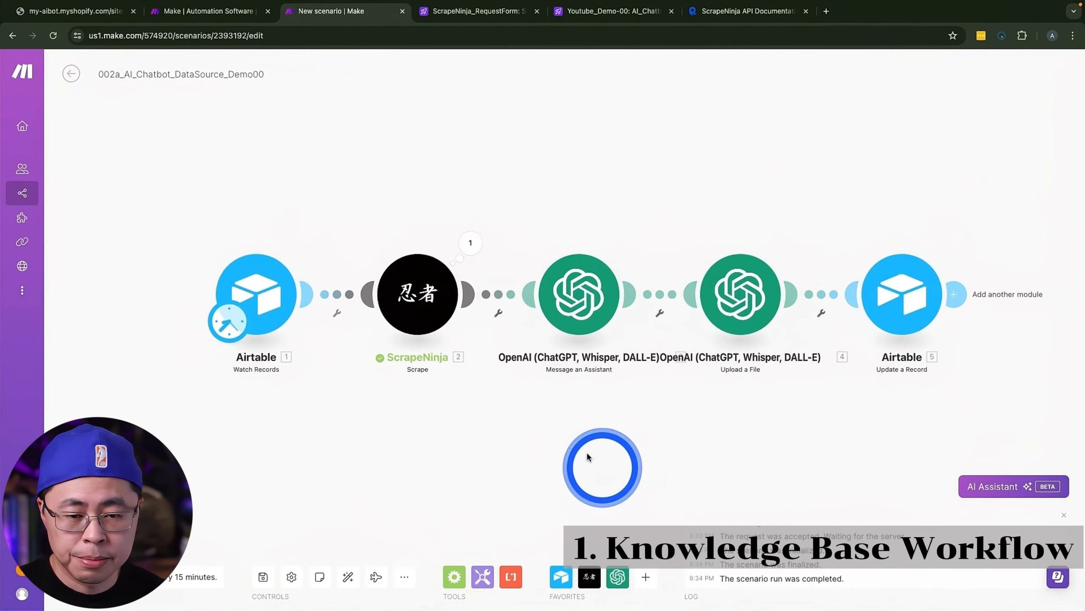
Step: Delete the existing sitemap record from AI_Chatbot_Table in Airtable
{"action": "left_click", "coordinate": [603, 13]}
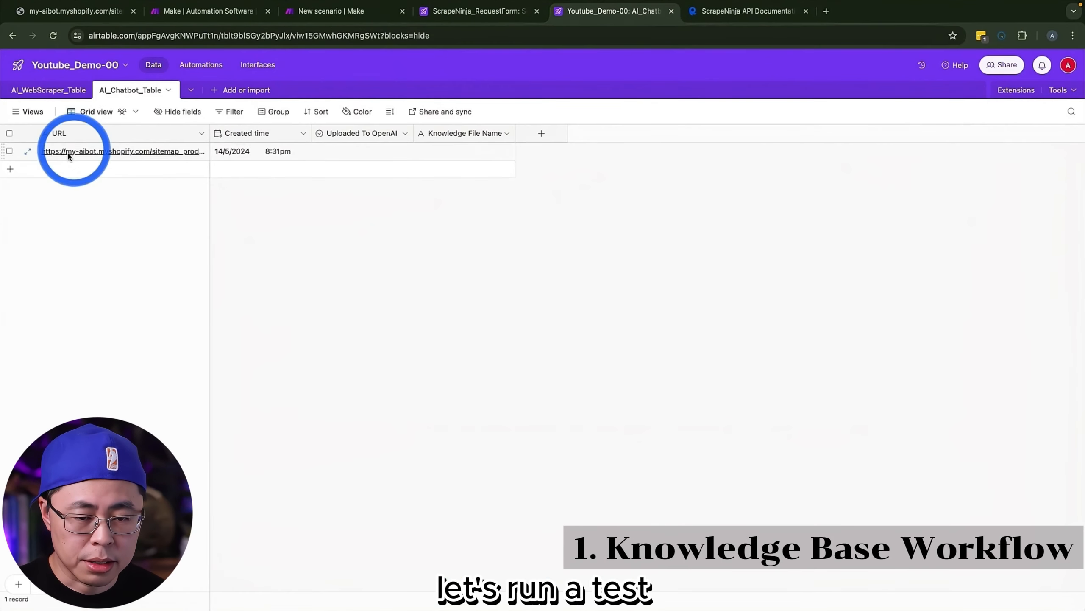
{"action": "left_click", "coordinate": [10, 151]}
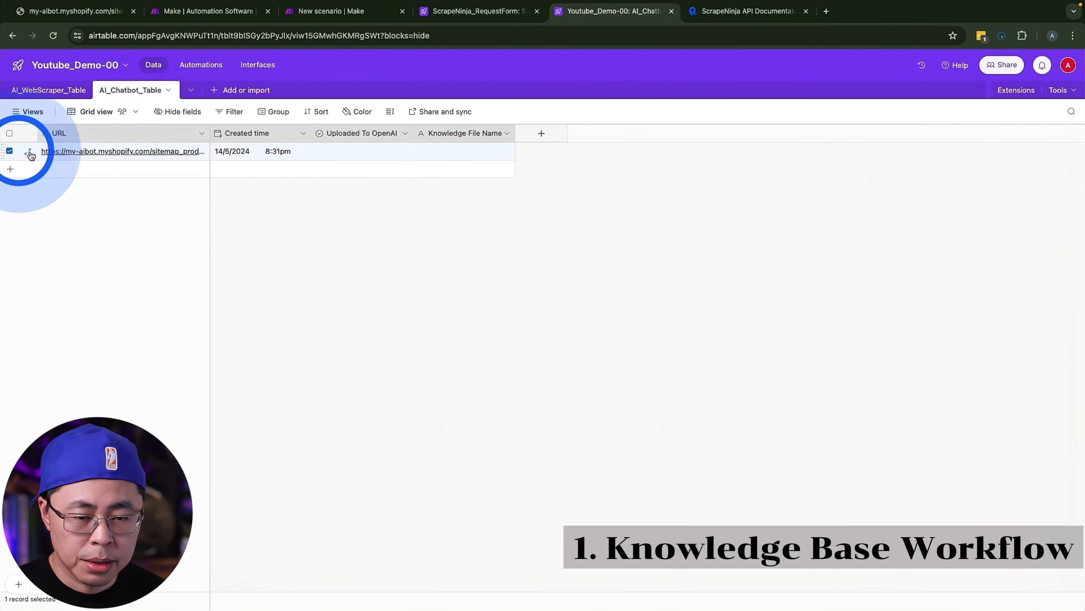
{"action": "right_click", "coordinate": [62, 152]}
{"action": "left_click", "coordinate": [130, 350]}
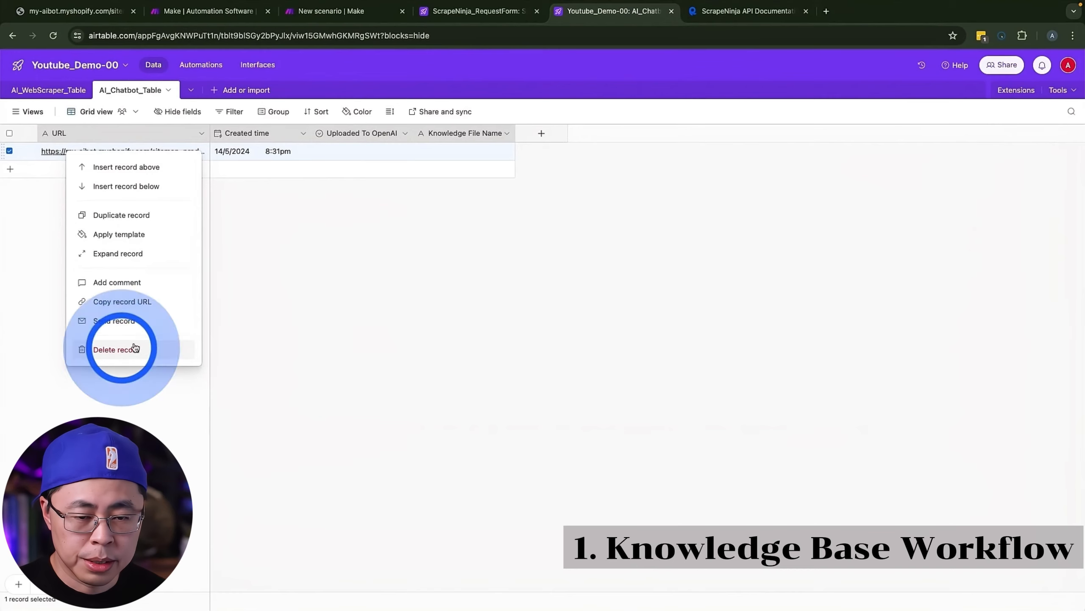
Step: Submit a new ScrapeNinja_Scrape_Request with the shop's product sitemap URL and check for its record in AI_Chatbot_Table
{"action": "left_click", "coordinate": [471, 11]}
{"action": "left_click", "coordinate": [644, 344]}
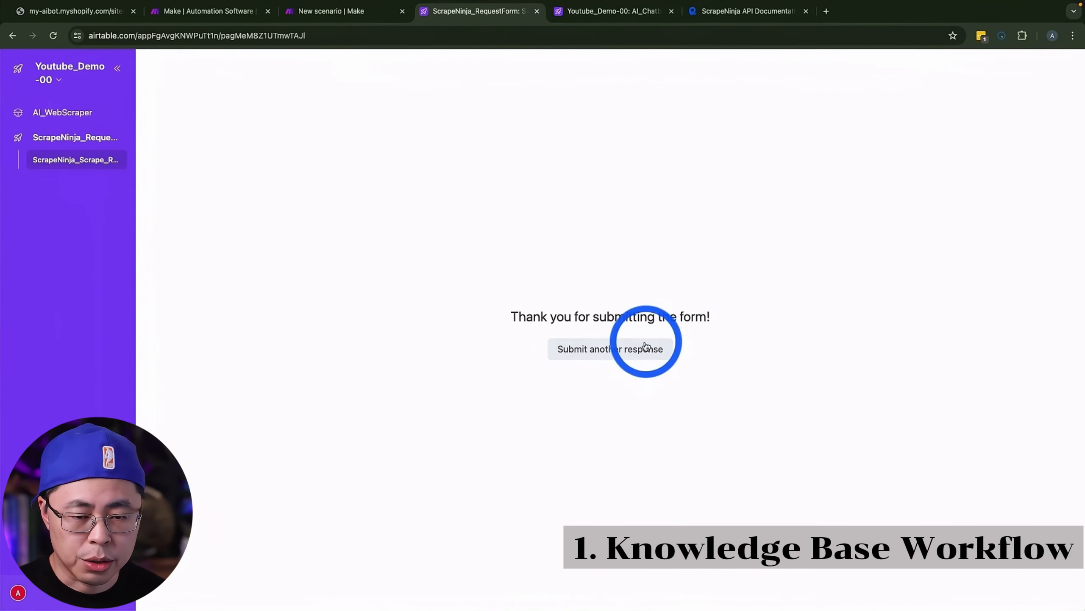
{"action": "left_click", "coordinate": [147, 13]}
{"action": "key", "text": "ctrl+c"}
{"action": "left_click", "coordinate": [470, 11]}
{"action": "left_click", "coordinate": [448, 158]}
{"action": "key", "text": "ctrl+v"}
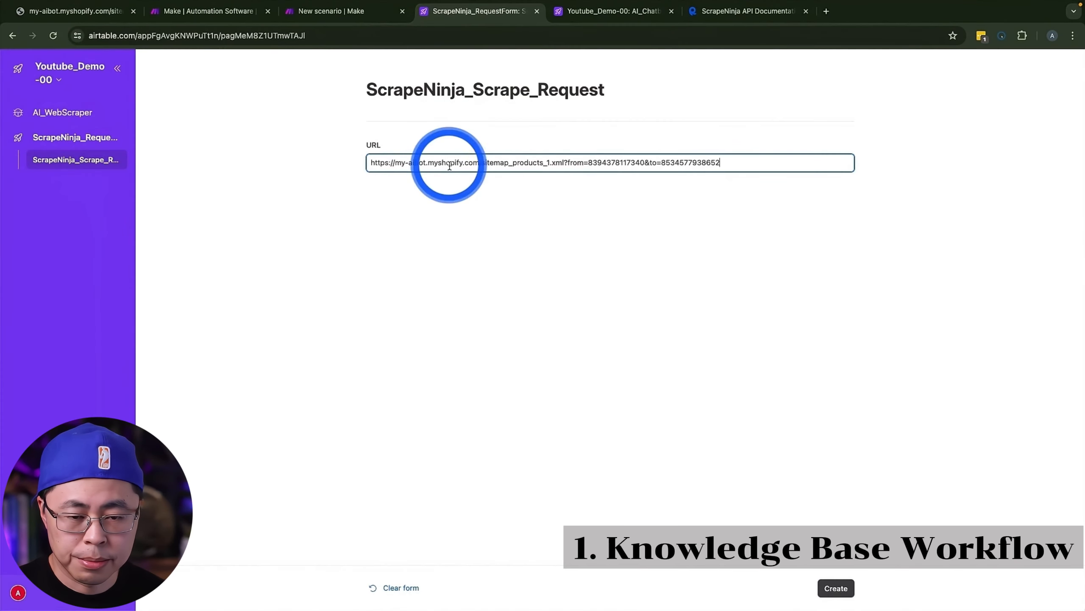
{"action": "left_click", "coordinate": [835, 586]}
{"action": "left_click", "coordinate": [613, 11]}
{"action": "left_click", "coordinate": [289, 150]}
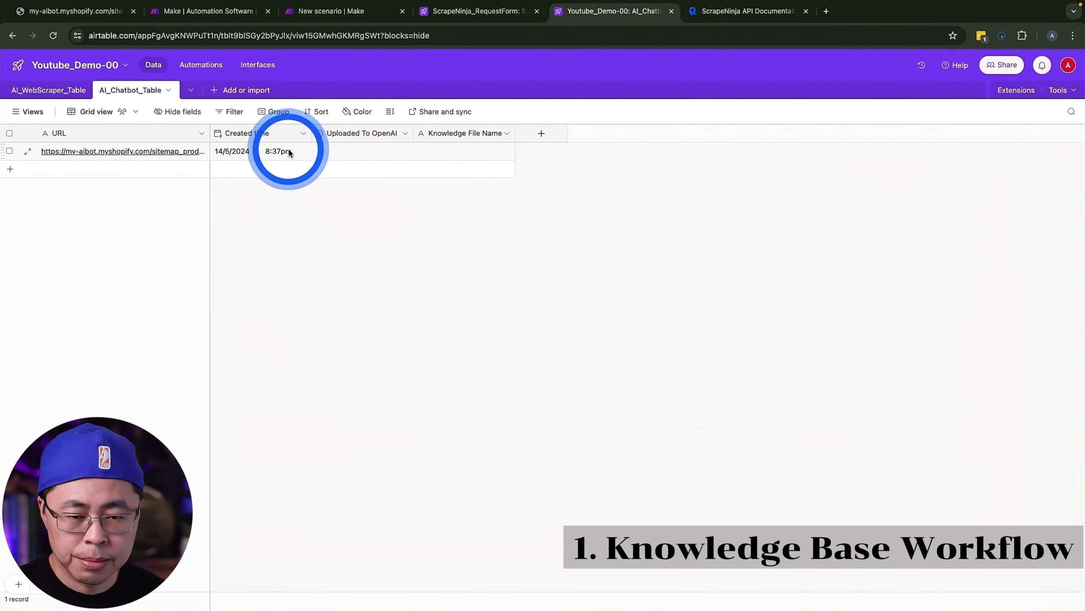
Step: Run the 002a_AI_Chatbot_DataSource_Demo00 scenario once in Make
{"action": "left_click", "coordinate": [341, 11]}
{"action": "left_click", "coordinate": [258, 311]}
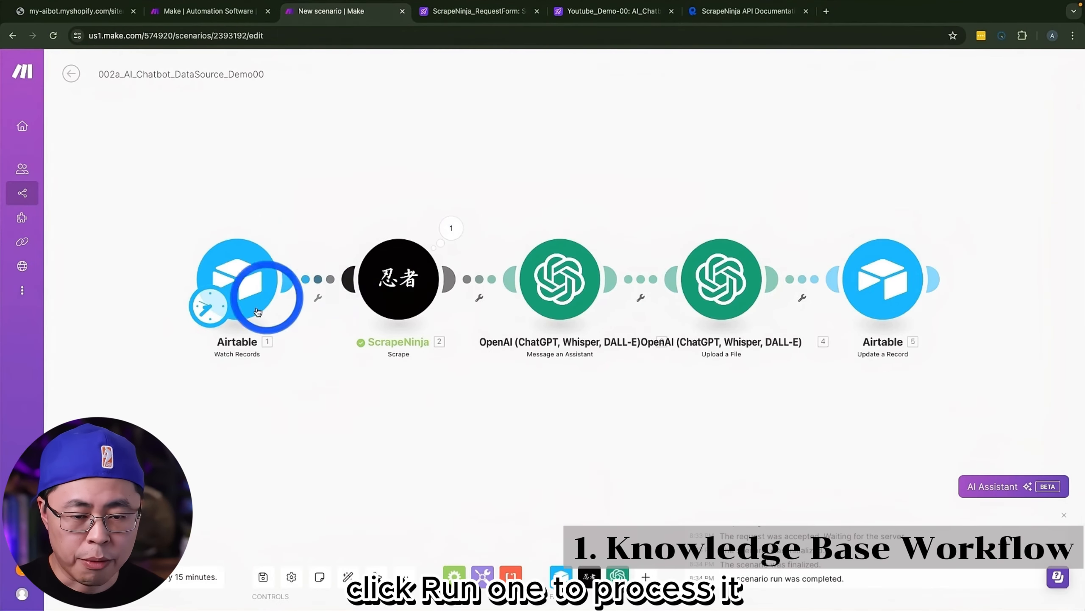
{"action": "left_click", "coordinate": [88, 576]}
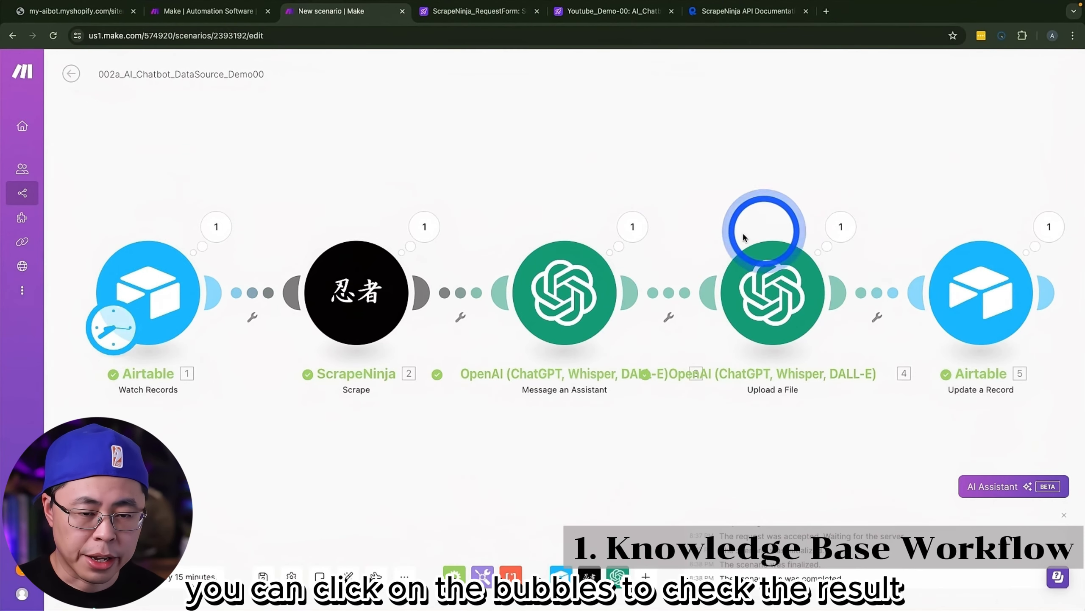
Step: Examine the text value in the Message an Assistant module's output content for the converted product list
{"action": "left_click", "coordinate": [646, 227]}
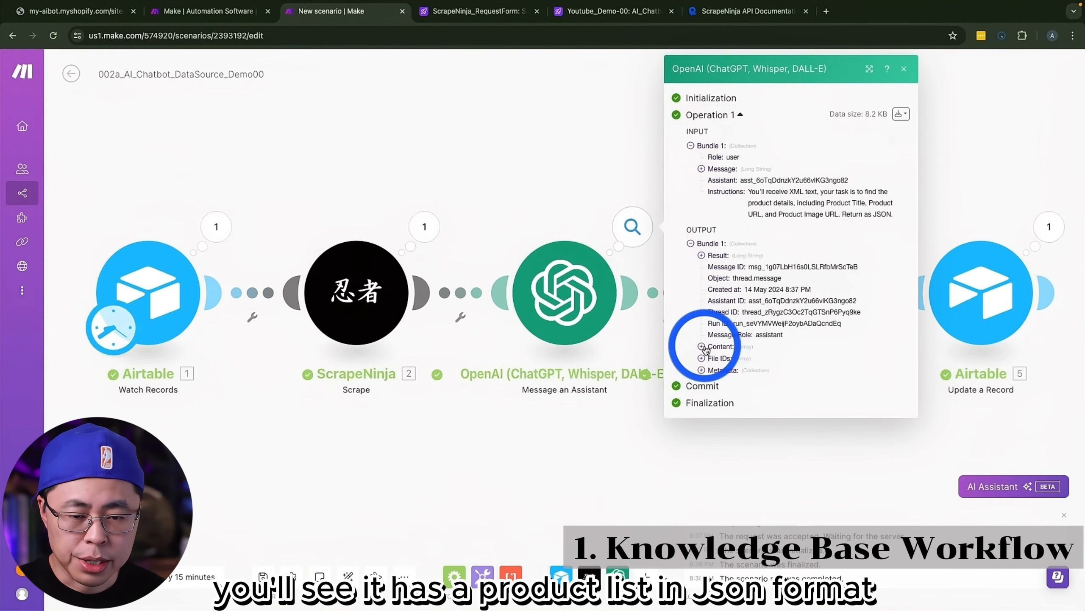
{"action": "left_click", "coordinate": [722, 347]}
{"action": "left_click", "coordinate": [711, 358]}
{"action": "left_click", "coordinate": [735, 381]}
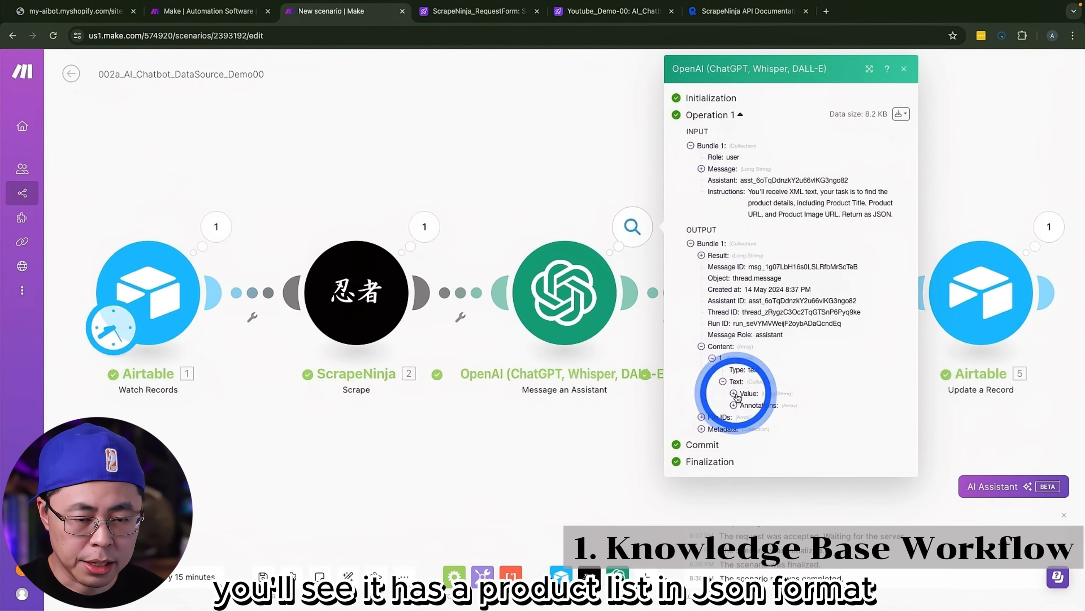
{"action": "left_click", "coordinate": [735, 393]}
{"action": "scroll", "coordinate": [800, 402], "scroll_direction": "down", "scroll_amount": 6}
{"action": "scroll", "coordinate": [803, 398], "scroll_direction": "down", "scroll_amount": 10}
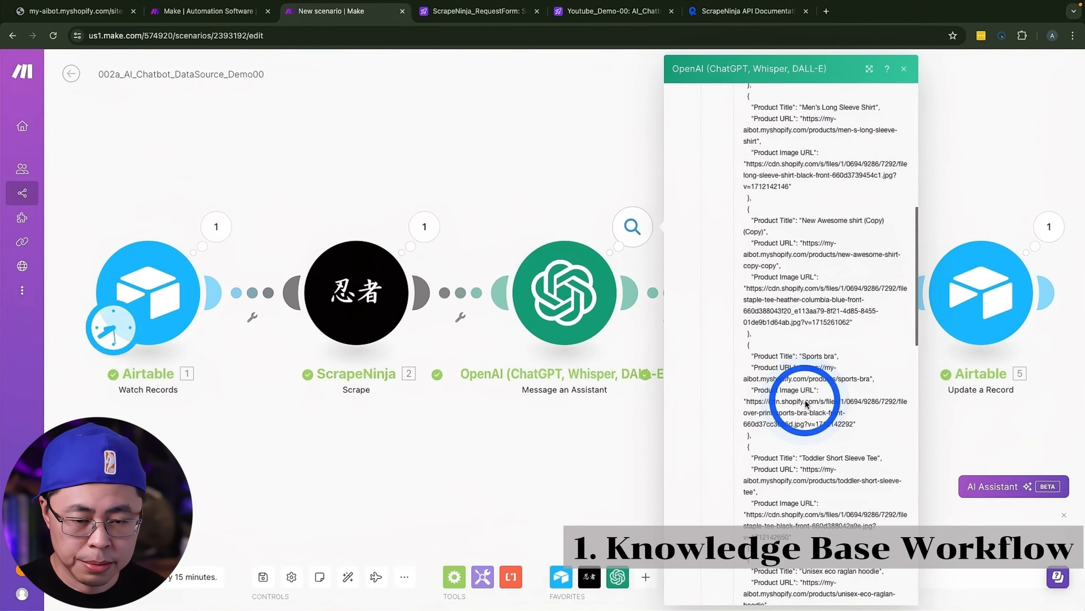
{"action": "left_click", "coordinate": [632, 453]}
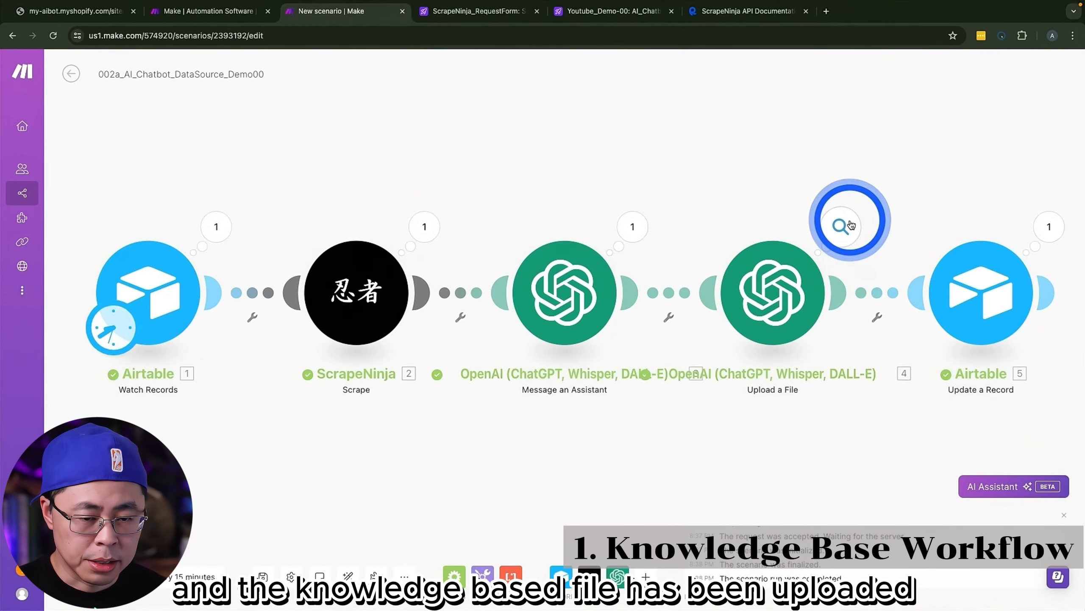
Step: Examine the Upload a File module's output and check the record's Knowledge File Name and Uploaded To OpenAI fields in Airtable
{"action": "left_click", "coordinate": [840, 225]}
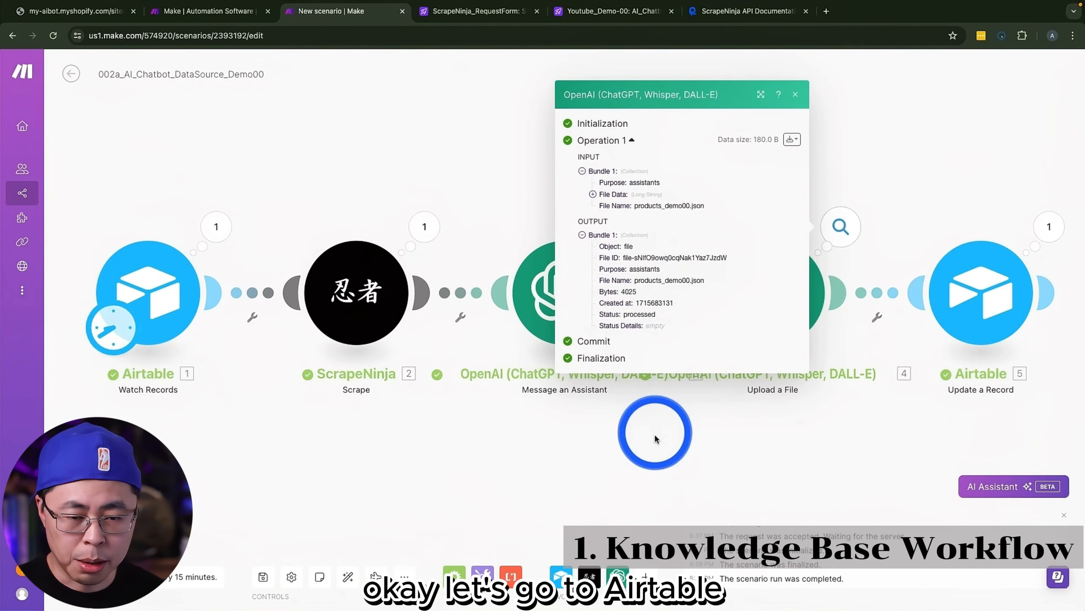
{"action": "left_click", "coordinate": [653, 432]}
{"action": "left_click", "coordinate": [617, 15]}
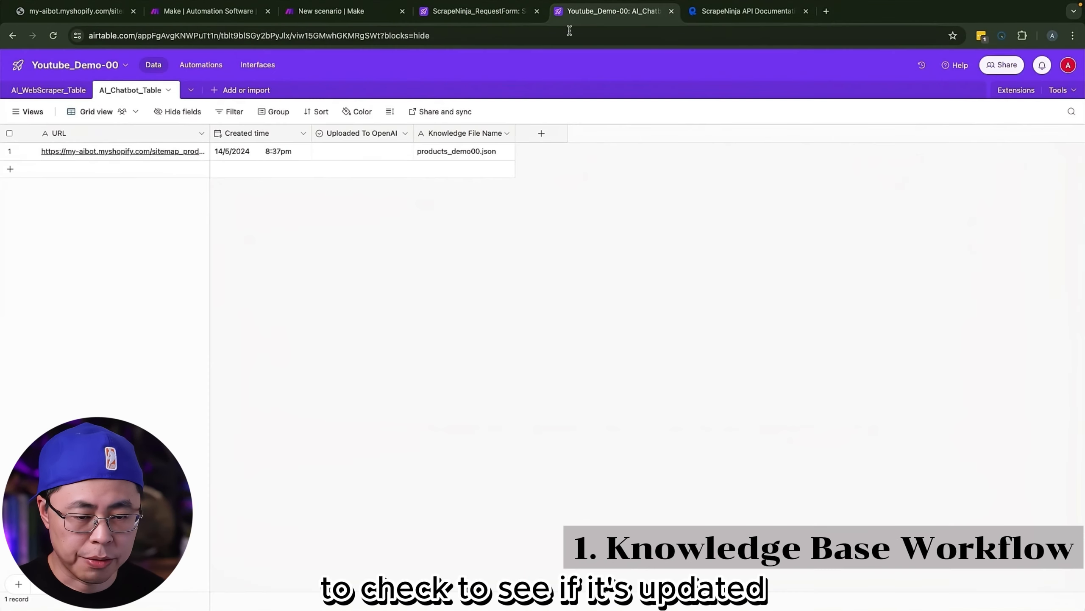
{"action": "left_click", "coordinate": [58, 37]}
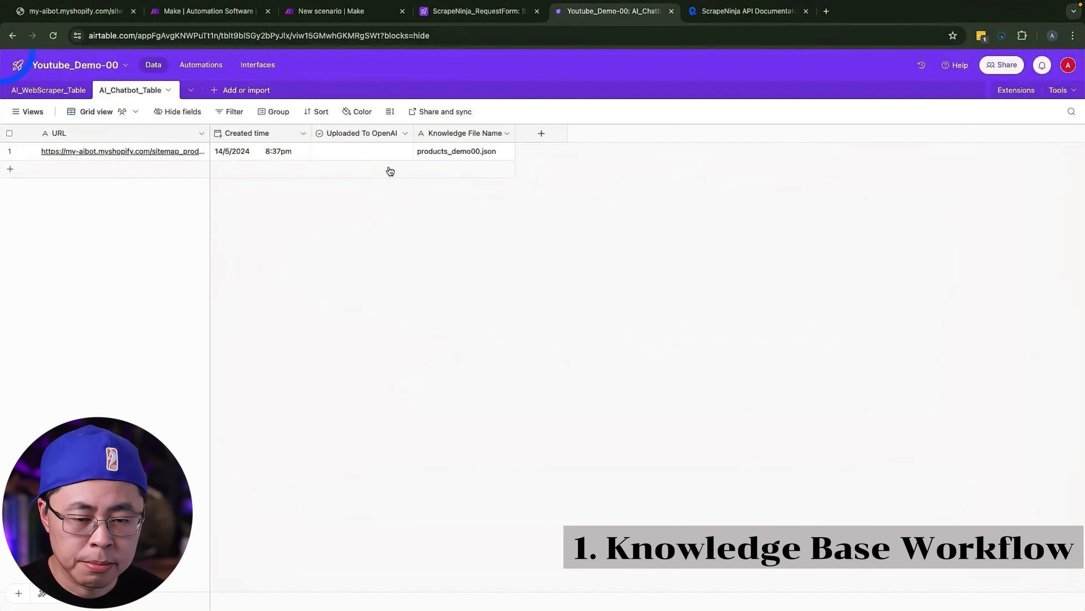
{"action": "left_click", "coordinate": [358, 152]}
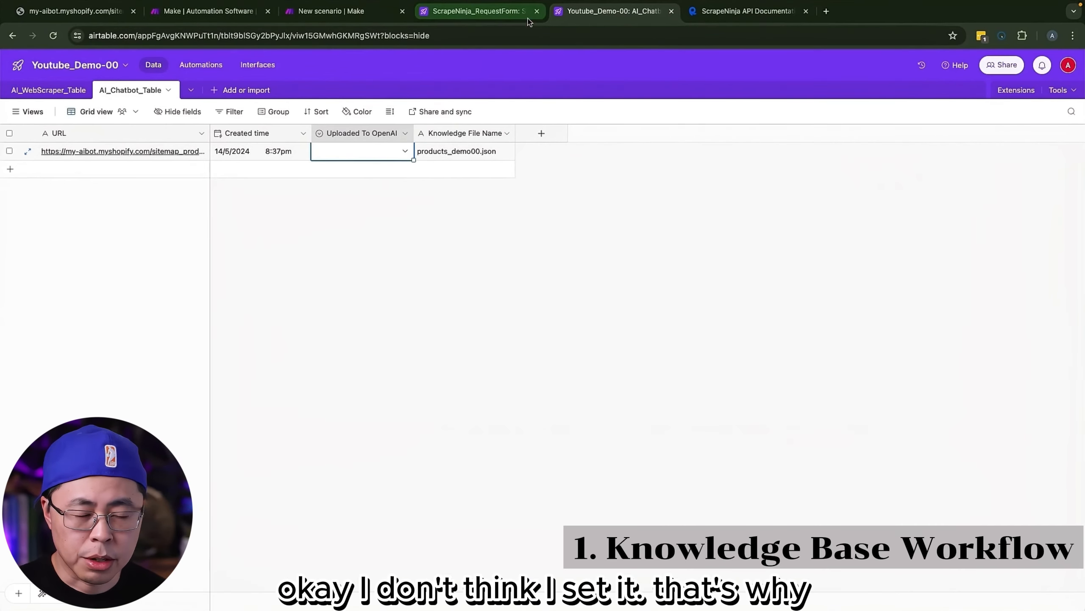
Step: Set Uploaded To OpenAI to Yes in Make's Airtable Update a Record module and save the module
{"action": "left_click", "coordinate": [392, 23]}
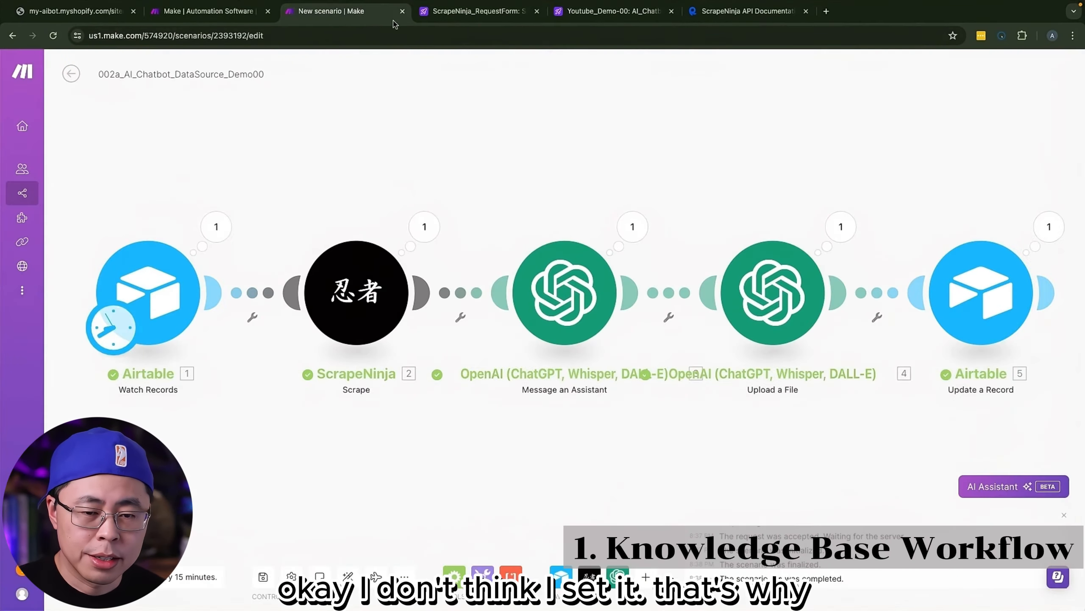
{"action": "left_click", "coordinate": [986, 296]}
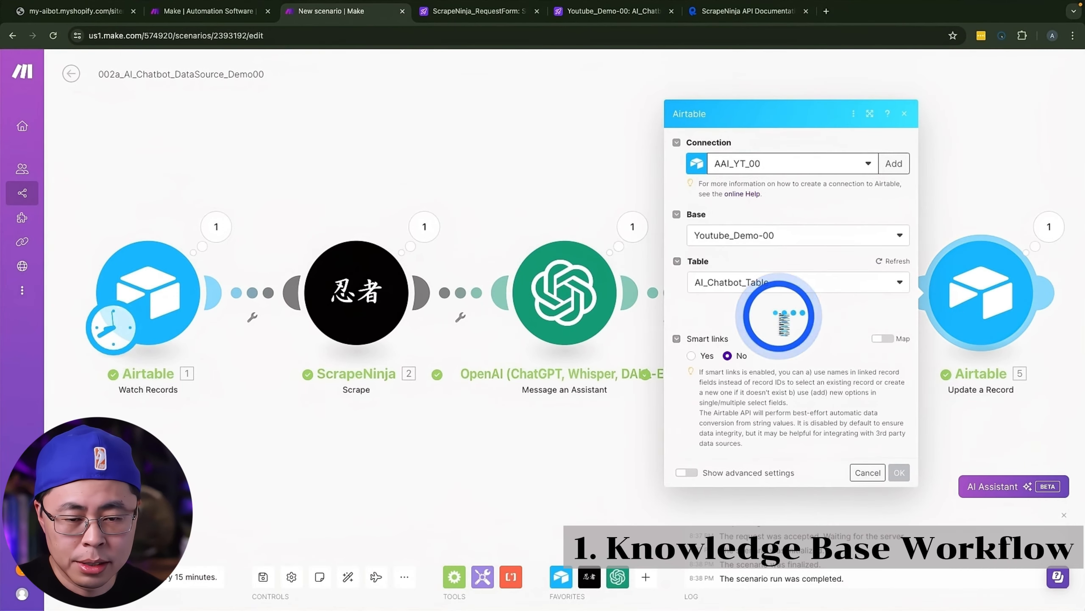
{"action": "left_click", "coordinate": [754, 381]}
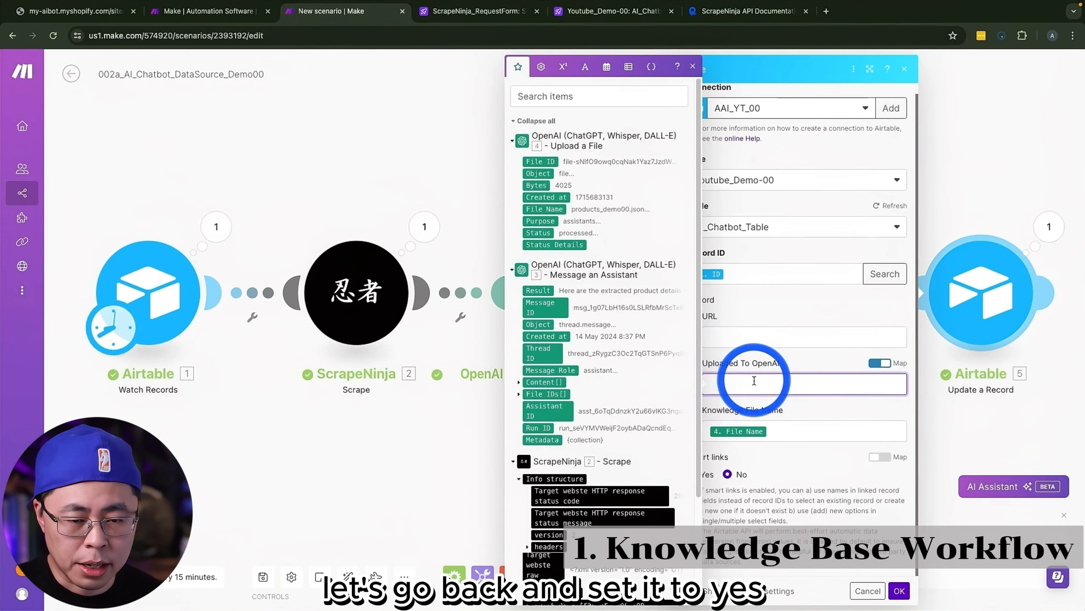
{"action": "left_click", "coordinate": [891, 430]}
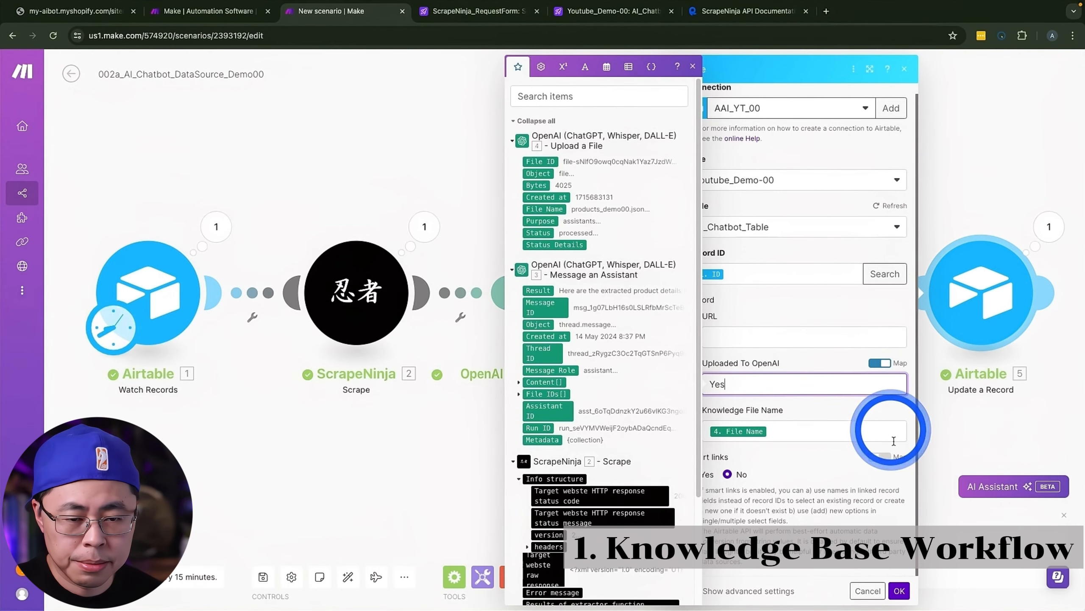
{"action": "left_click", "coordinate": [901, 586]}
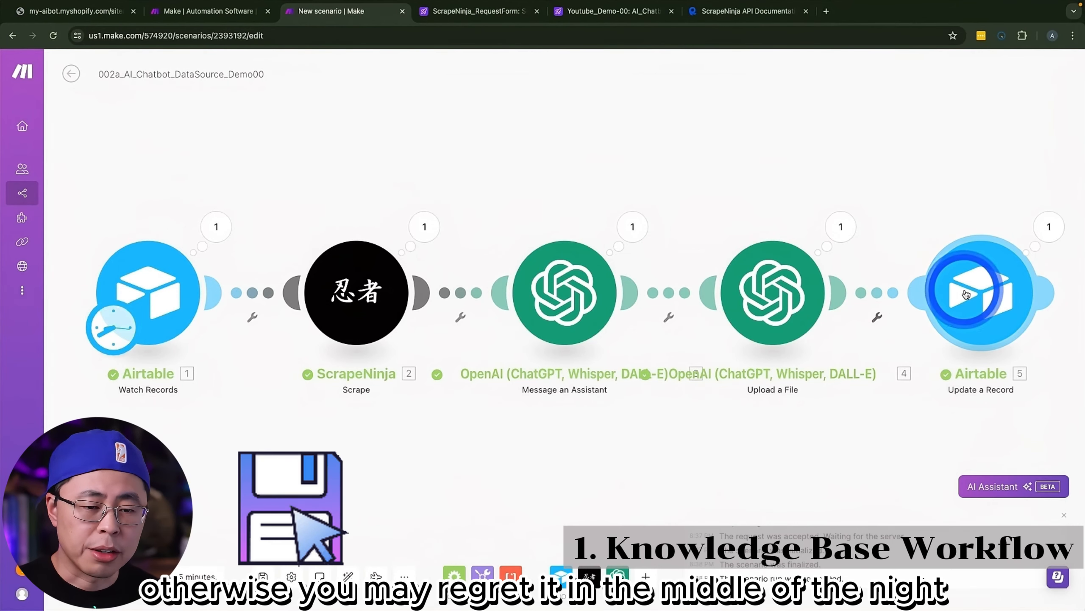
{"action": "scroll", "coordinate": [967, 294], "scroll_direction": "down", "scroll_amount": 2}
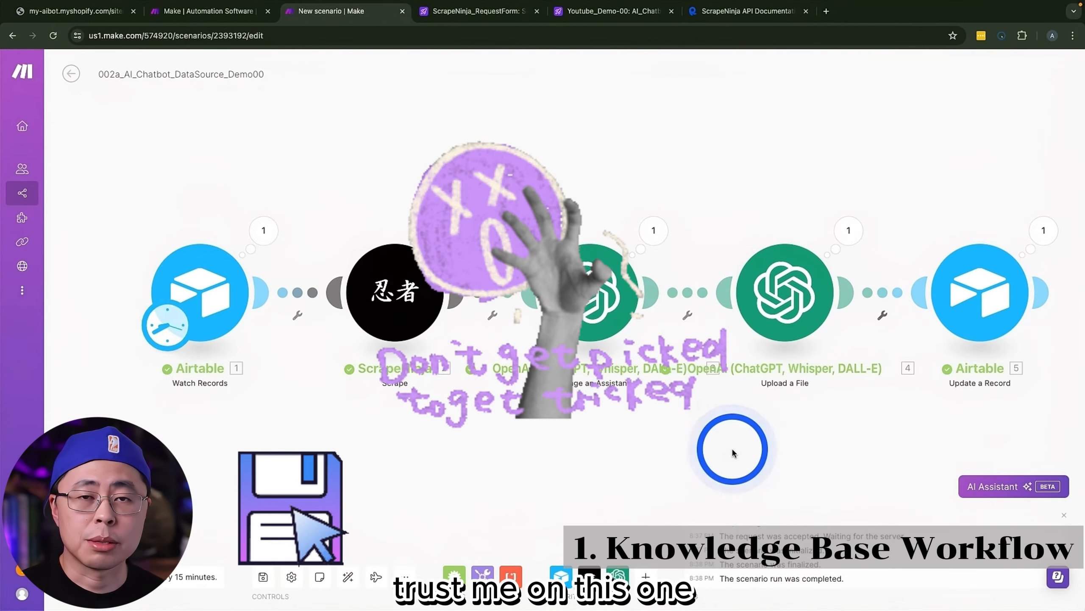
{"action": "scroll", "coordinate": [722, 445], "scroll_direction": "right", "scroll_amount": 2}
{"action": "scroll", "coordinate": [713, 437], "scroll_direction": "down", "scroll_amount": 2}
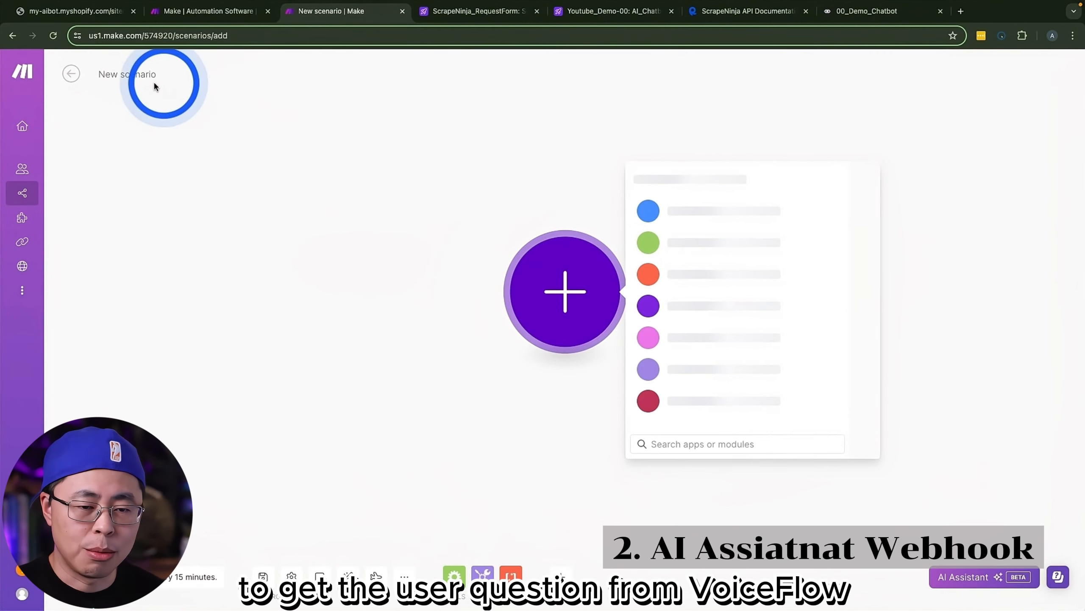
Step: Name the new scenario 002b_AI_Chatbot_Voiceflow_Demo00
{"action": "left_click", "coordinate": [142, 74]}
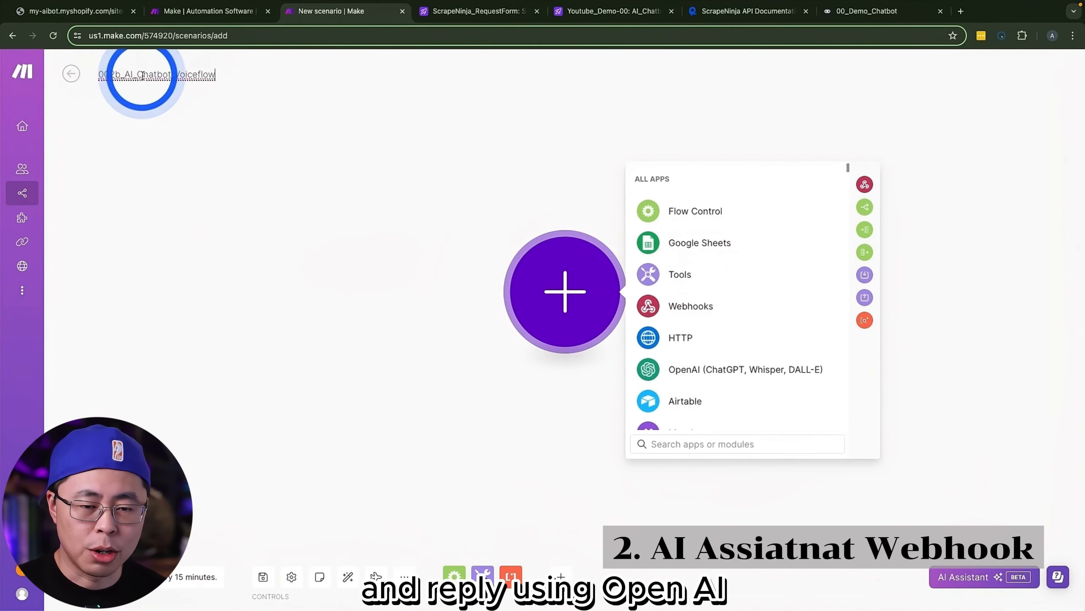
{"action": "type", "text": "_D"}
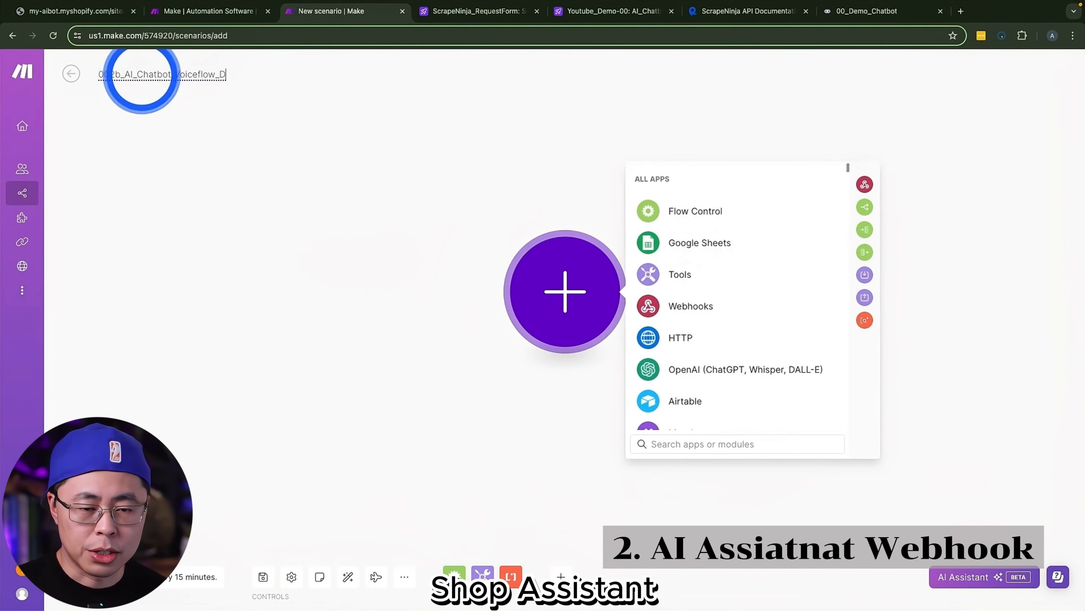
{"action": "type", "text": "emo00"}
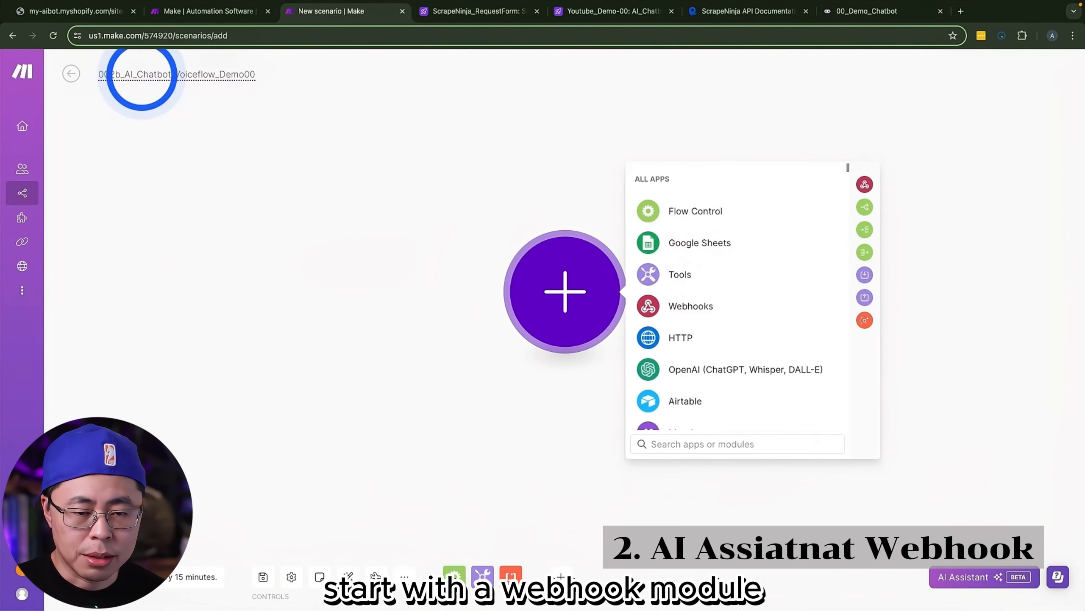
Step: Add a Custom webhook module as the scenario's trigger and name its new webhook demo-voiceflow-00
{"action": "left_click", "coordinate": [691, 305]}
{"action": "left_click", "coordinate": [687, 309]}
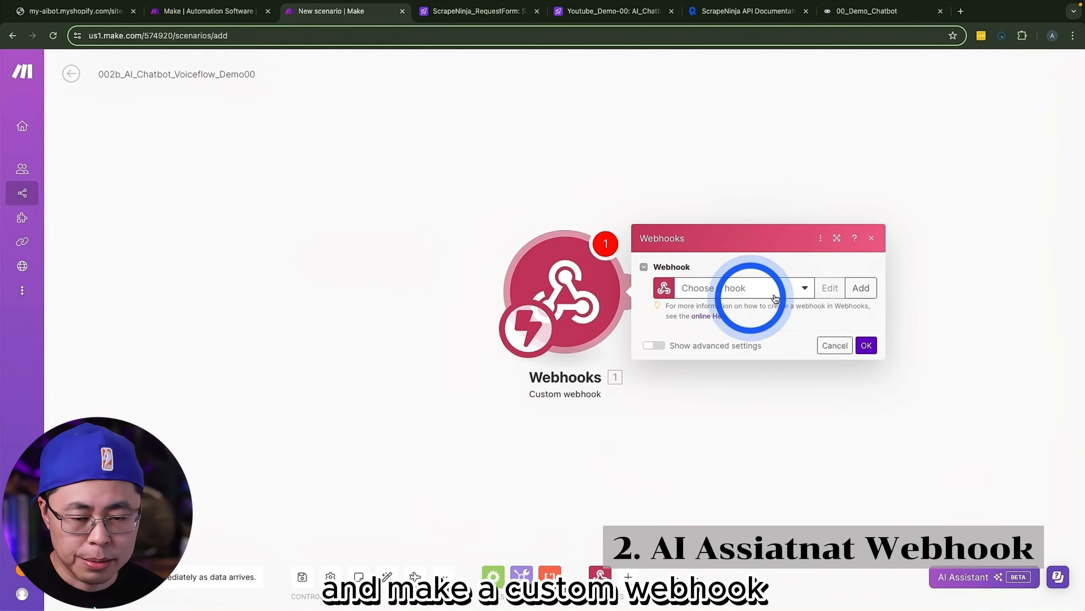
{"action": "left_click", "coordinate": [861, 288]}
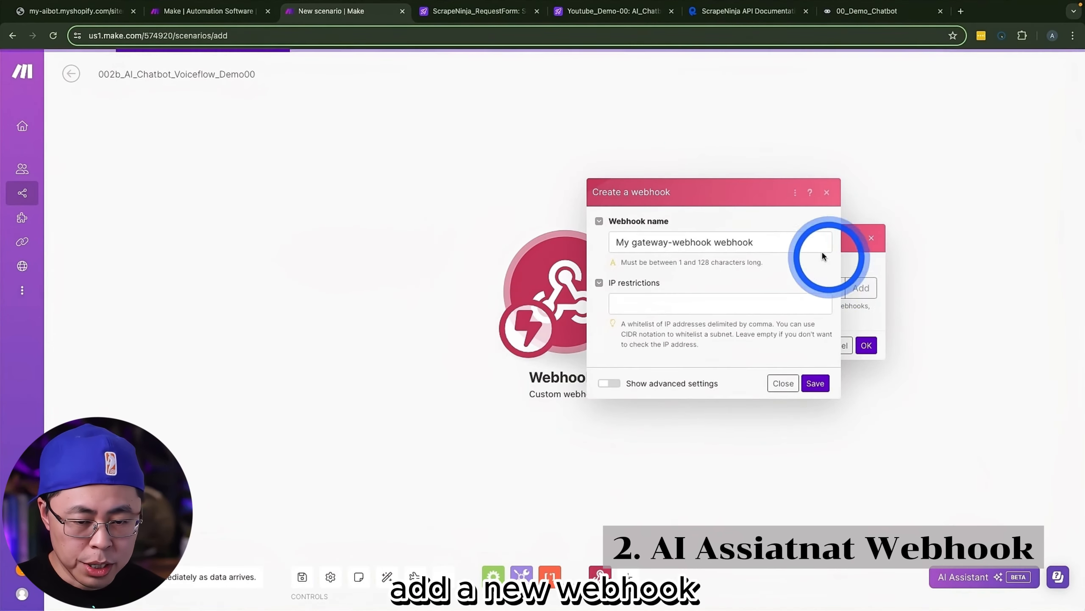
{"action": "left_click_drag", "start_coordinate": [763, 243], "coordinate": [604, 243]}
{"action": "type", "text": "demo"}
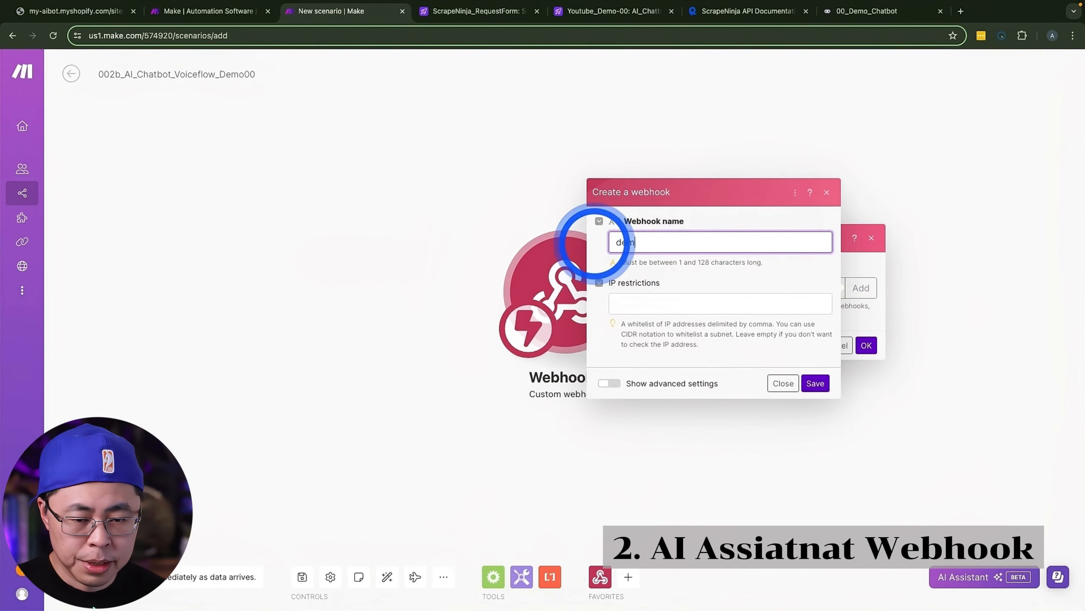
{"action": "type", "text": "-voiceflow-00"}
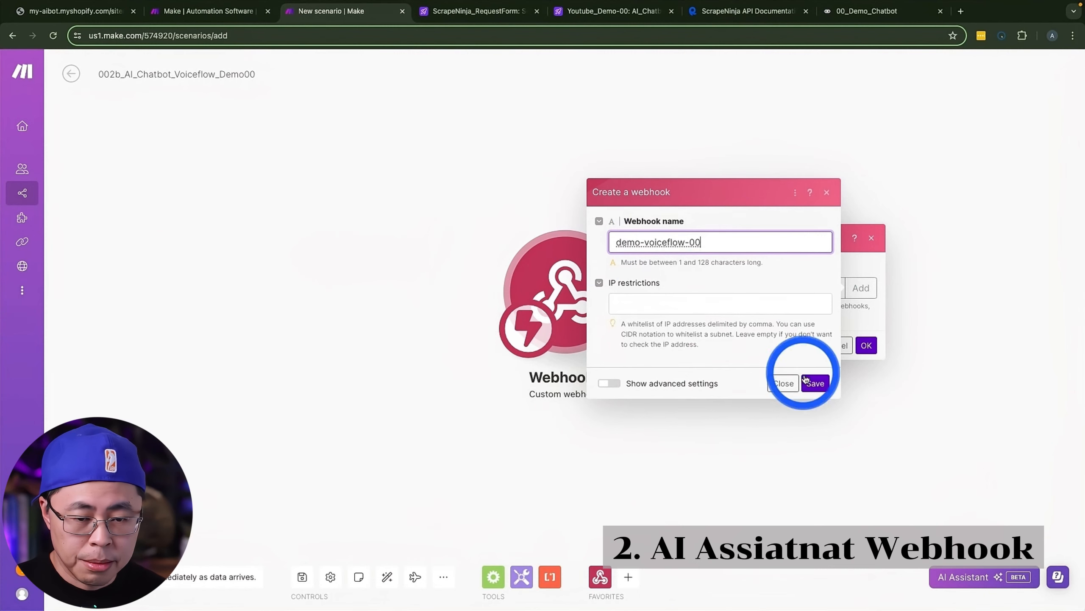
Step: Set JSON pass-through to Yes in the new webhook's advanced settings and save the webhook
{"action": "left_click", "coordinate": [610, 383]}
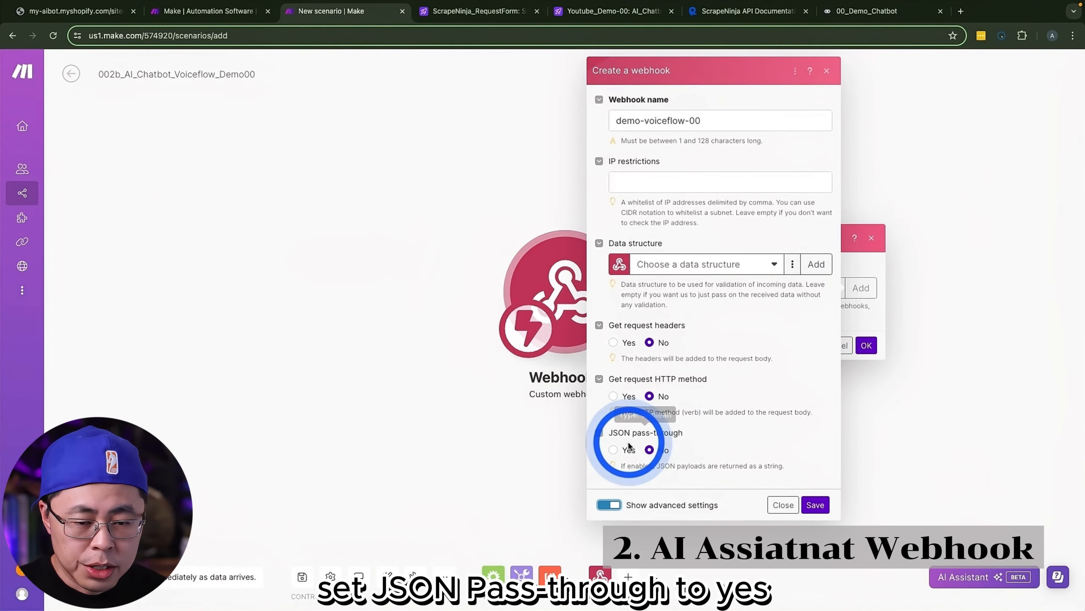
{"action": "left_click", "coordinate": [612, 449]}
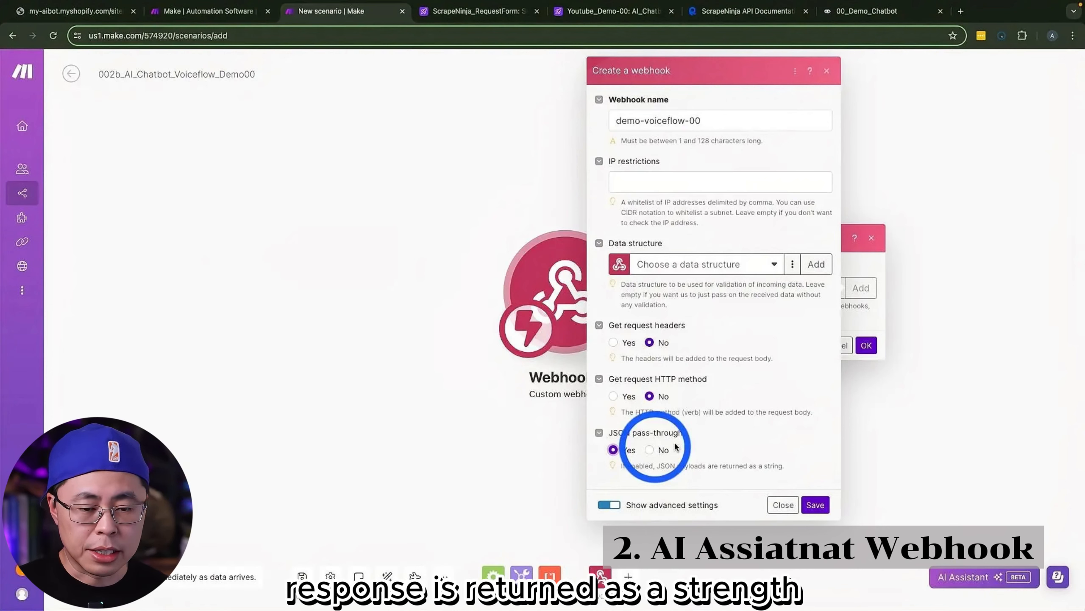
{"action": "left_click", "coordinate": [816, 505]}
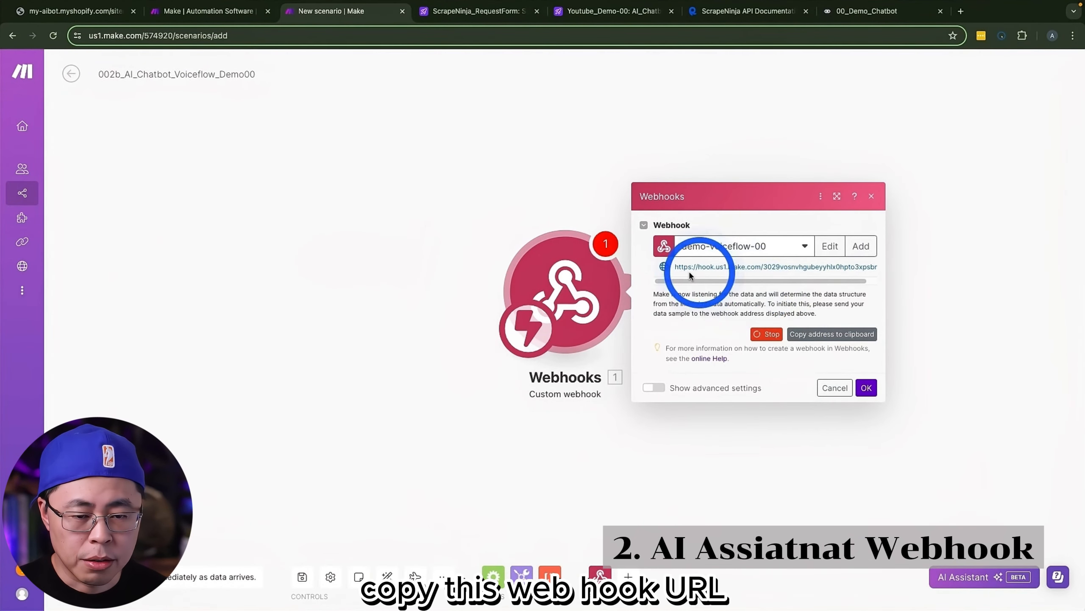
Step: Copy the webhook address into the request URL of New Block 4's API step in Voiceflow and set the method to POST
{"action": "left_click", "coordinate": [834, 334]}
{"action": "left_click", "coordinate": [863, 12]}
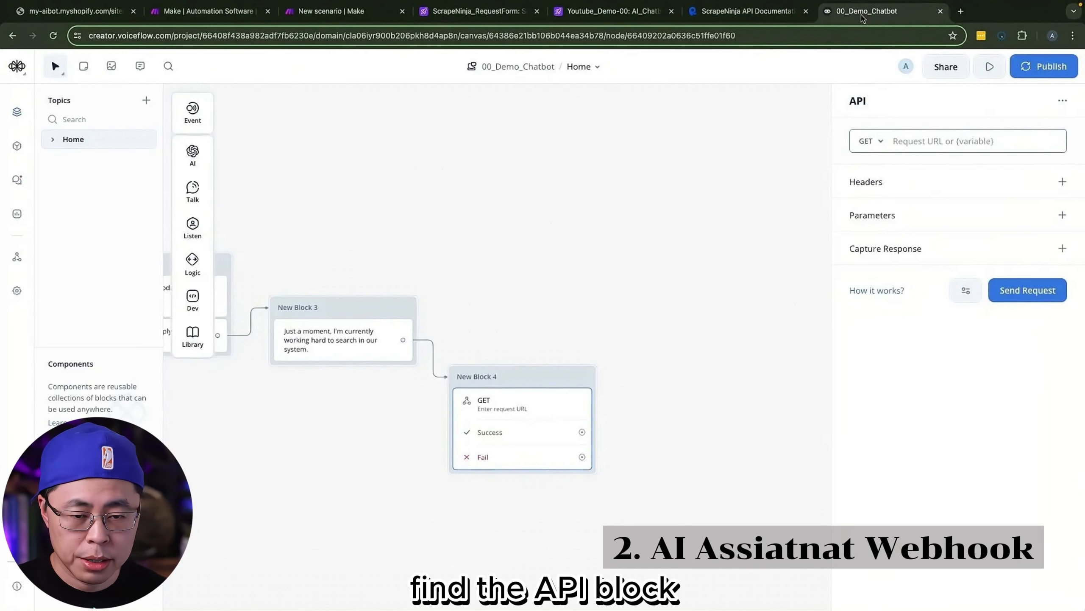
{"action": "left_click", "coordinate": [935, 143]}
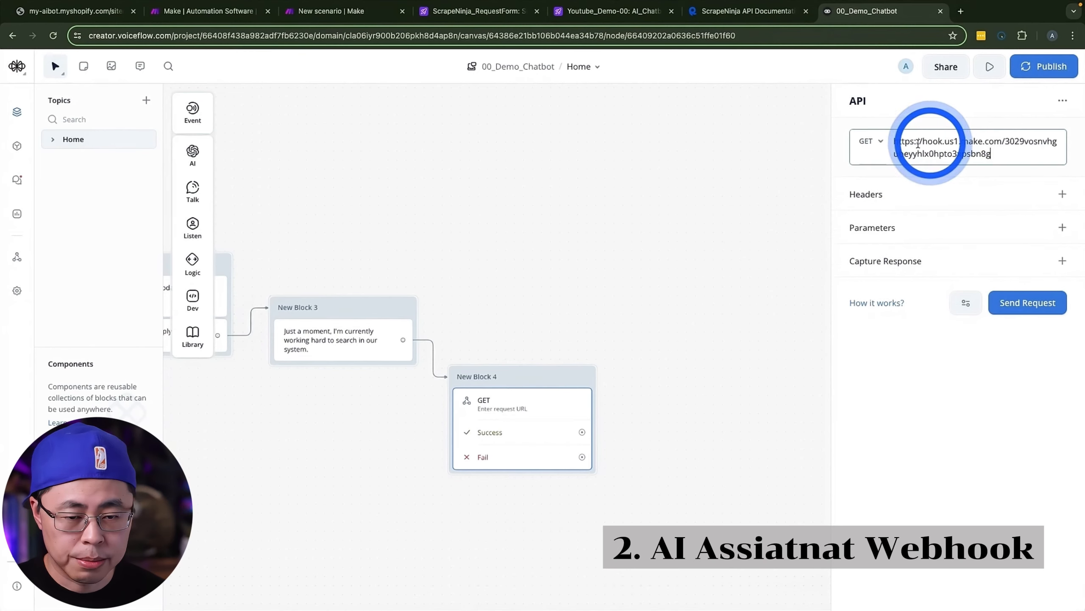
{"action": "left_click", "coordinate": [872, 141]}
{"action": "left_click", "coordinate": [880, 193]}
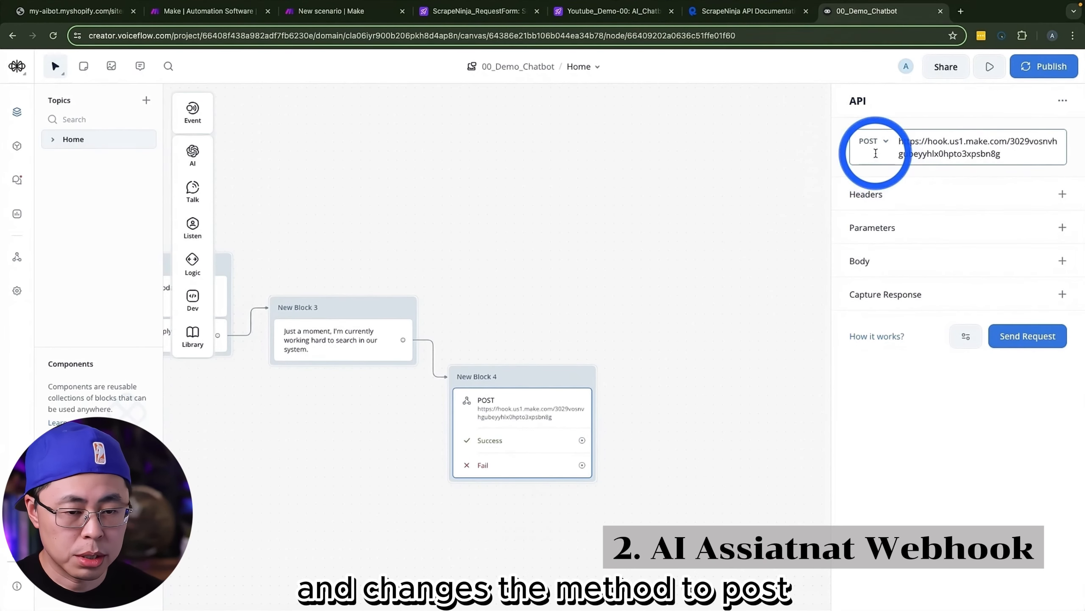
Step: Add a form data field named userQuestion with the variable {aaa_user_question} to the API request body
{"action": "left_click", "coordinate": [1062, 261]}
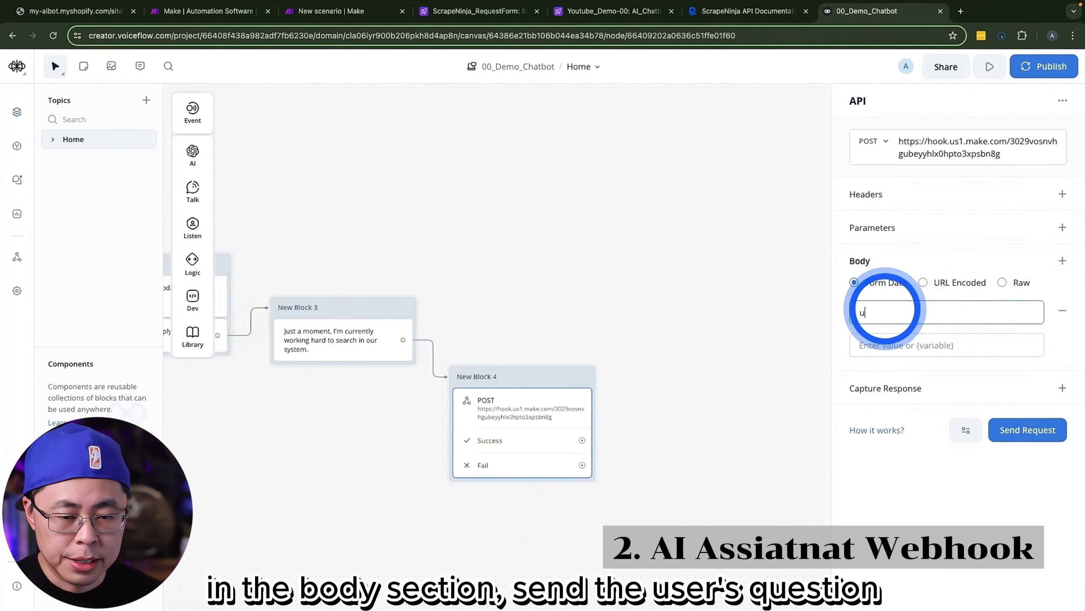
{"action": "left_click", "coordinate": [906, 345]}
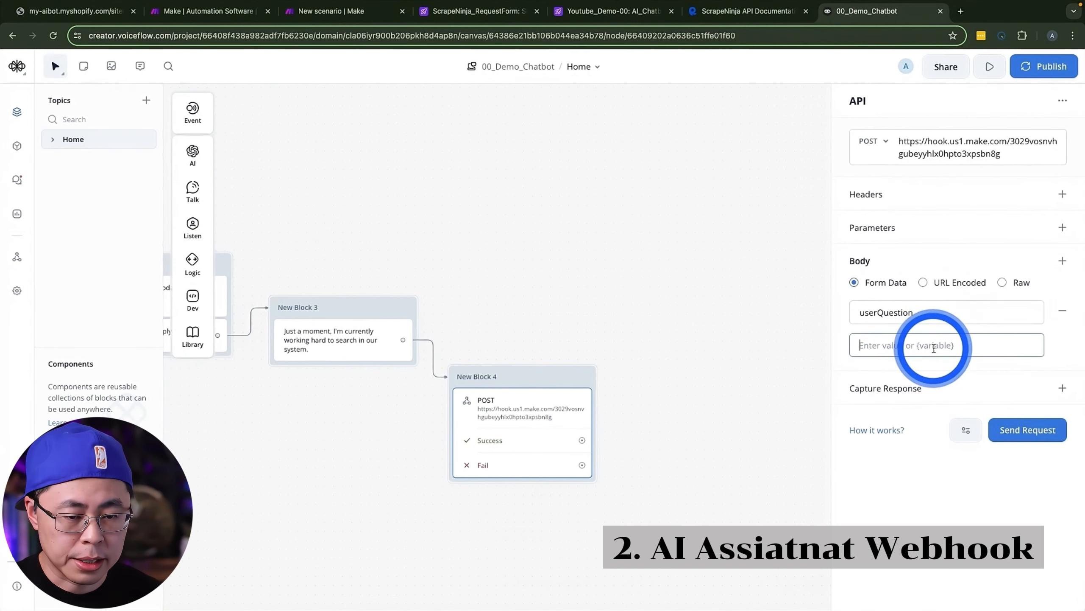
{"action": "type", "text": "{"}
{"action": "left_click", "coordinate": [909, 420]}
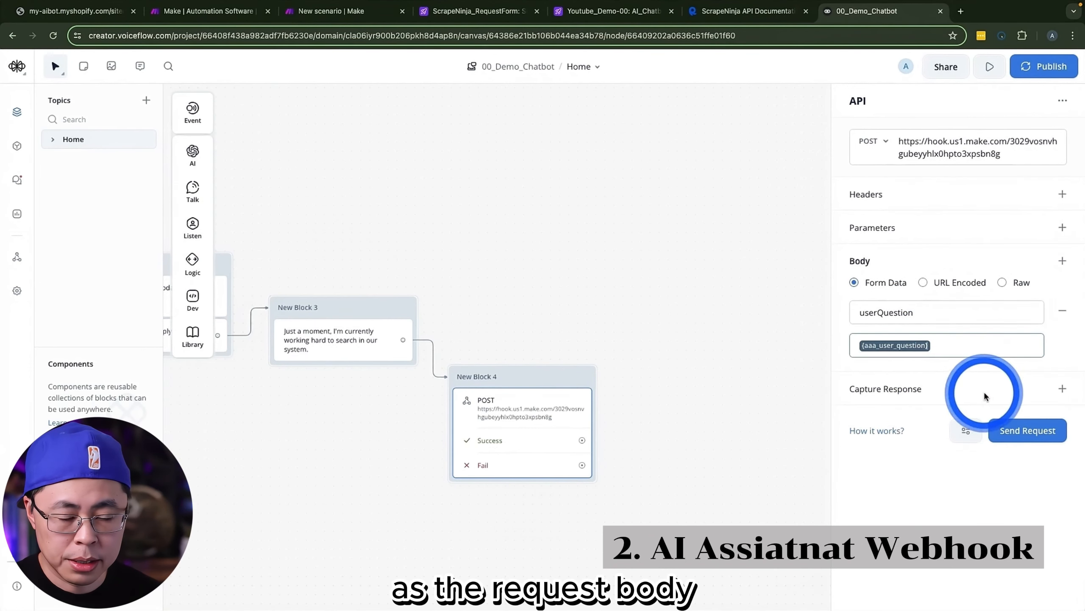
Step: Capture the API response's reply value in the variable {aaa_Chatgpt_Reply}
{"action": "left_click", "coordinate": [1056, 390]}
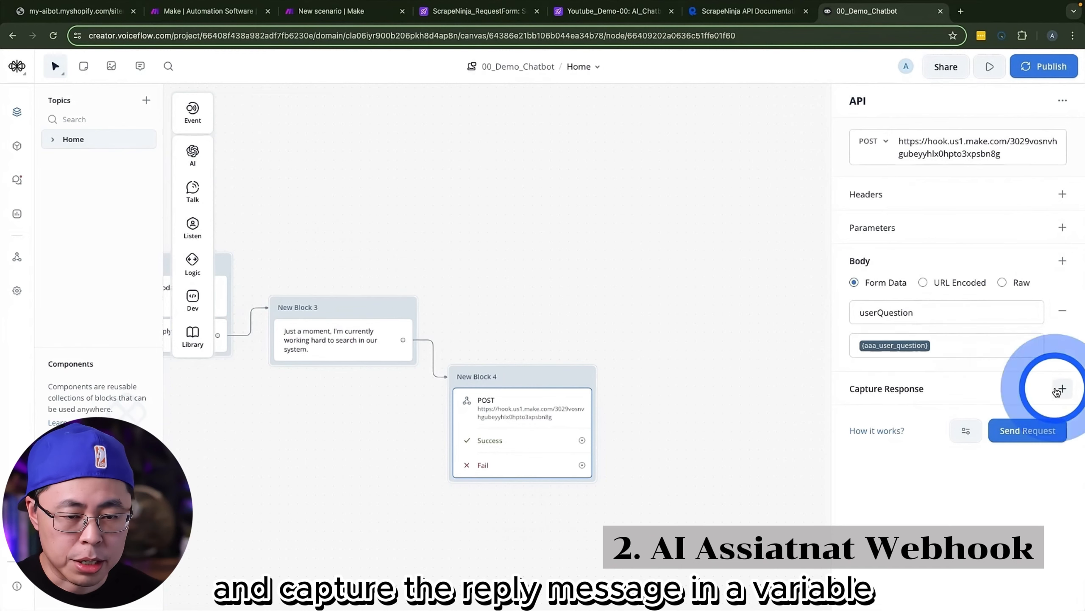
{"action": "left_click", "coordinate": [896, 404]}
{"action": "type", "text": "rep"}
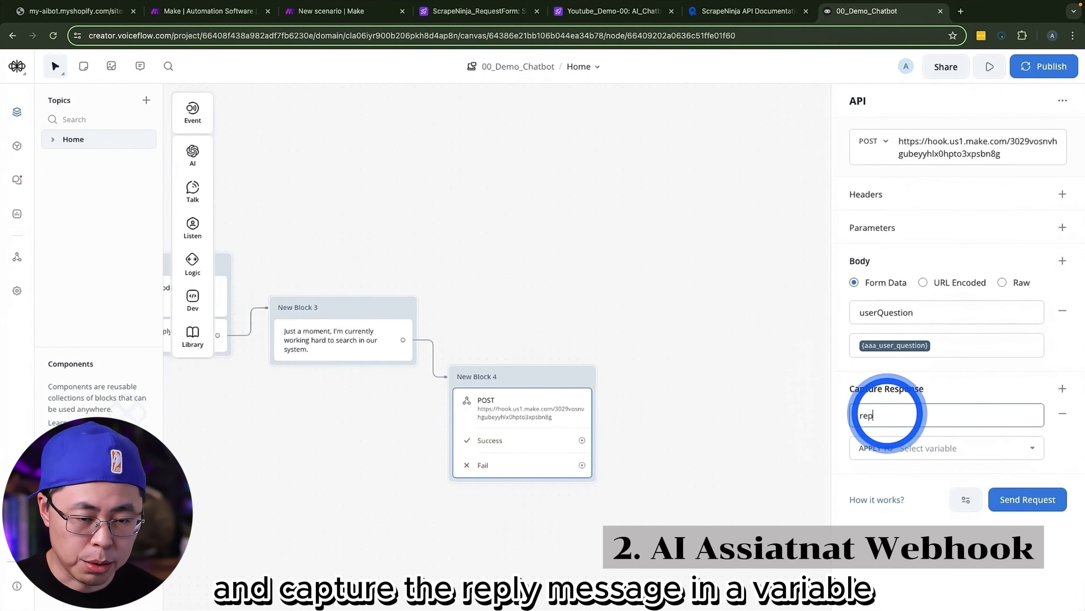
{"action": "type", "text": "ly"}
{"action": "left_click", "coordinate": [901, 446]}
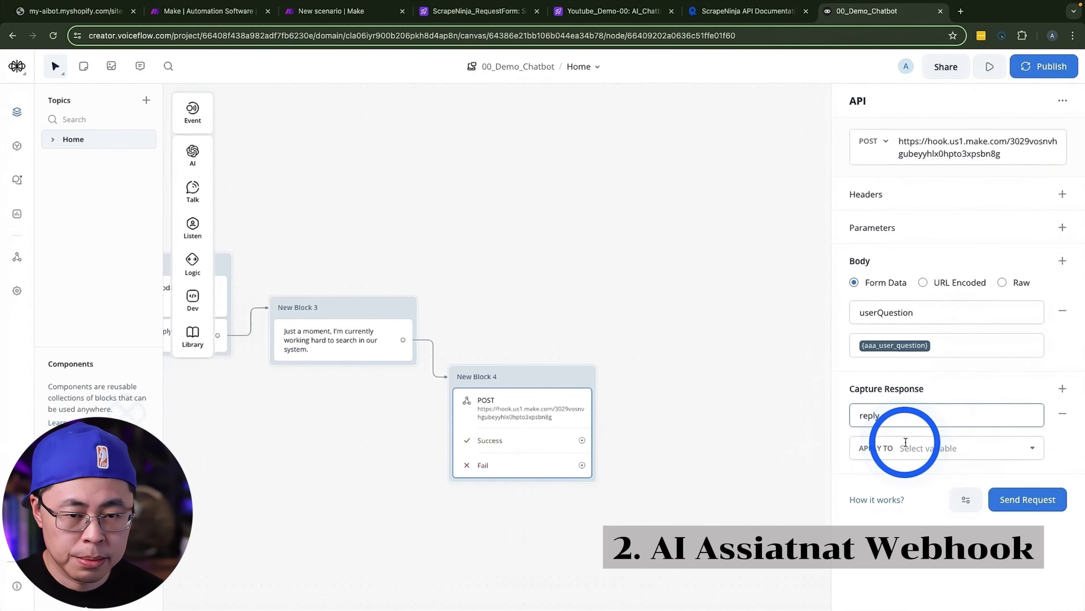
{"action": "type", "text": "aaa"}
{"action": "left_click", "coordinate": [923, 530]}
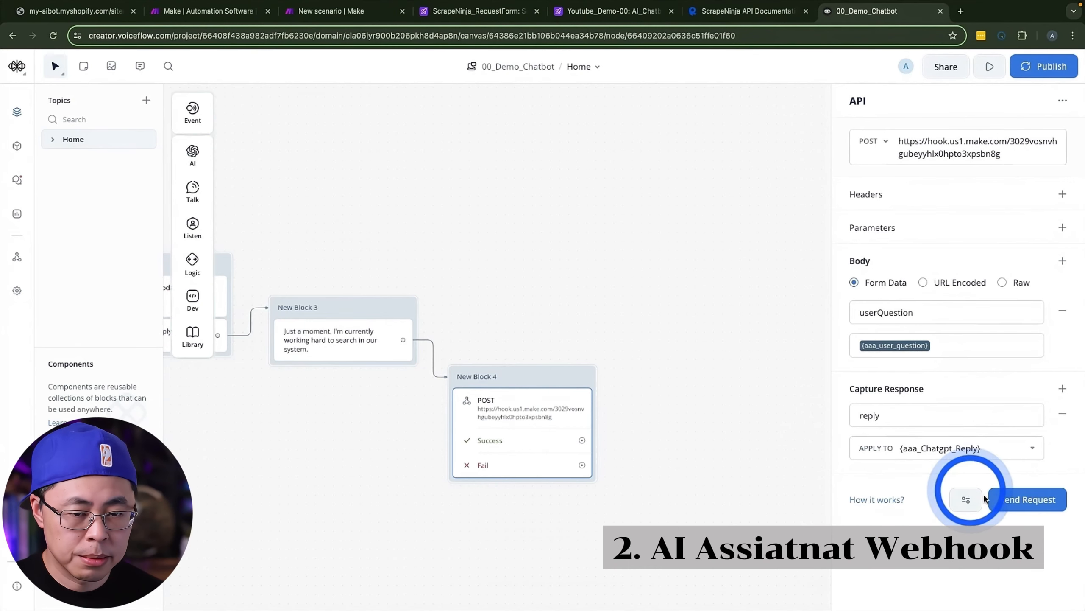
Step: Send a test API request with aaa_user_question set to "red tshirt" and check the returned status code
{"action": "left_click", "coordinate": [1038, 506]}
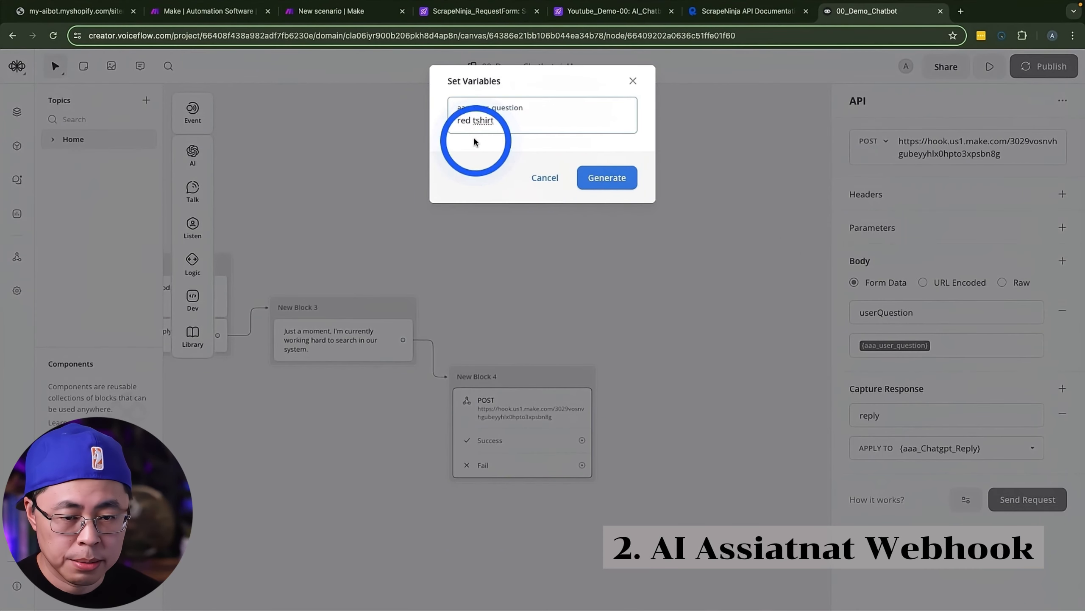
{"action": "left_click", "coordinate": [600, 180]}
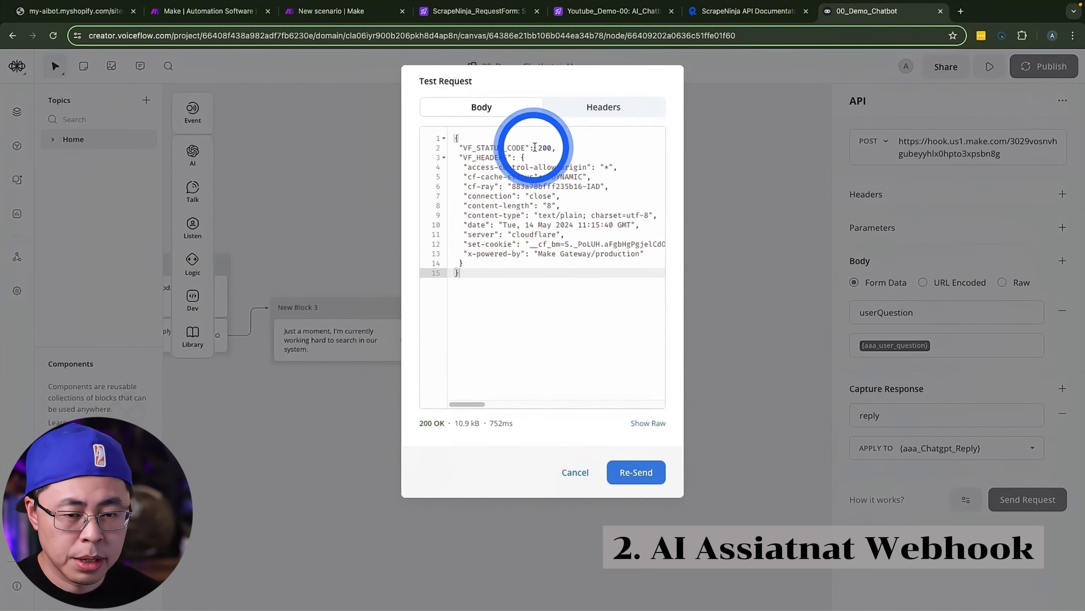
{"action": "left_click_drag", "start_coordinate": [535, 147], "coordinate": [553, 148]}
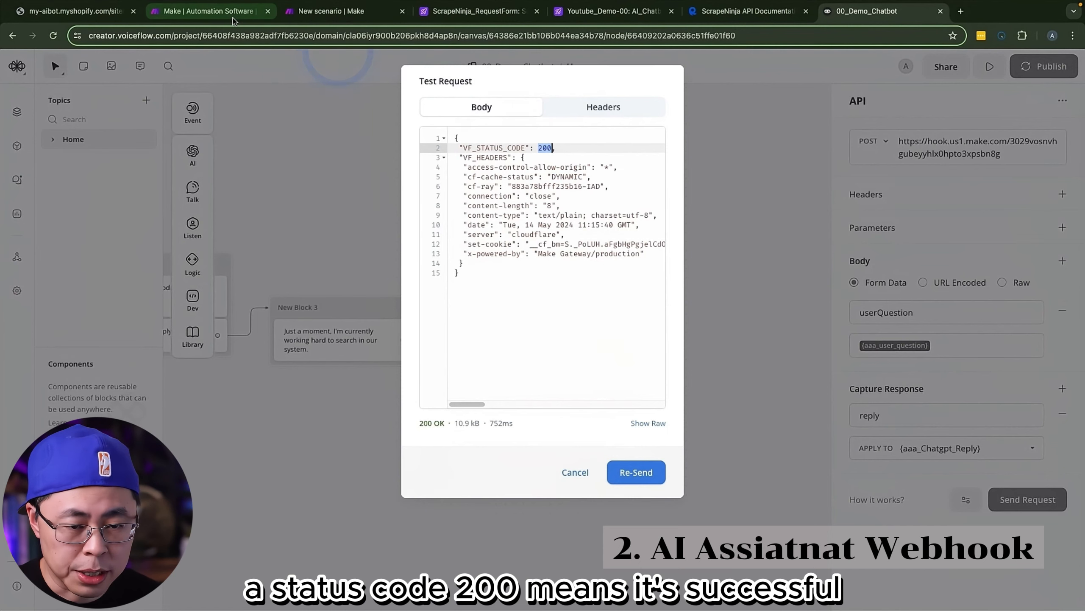
Step: Switch to Make, save the webhook module and add an OpenAI Message an Assistant module after it
{"action": "left_click", "coordinate": [325, 11]}
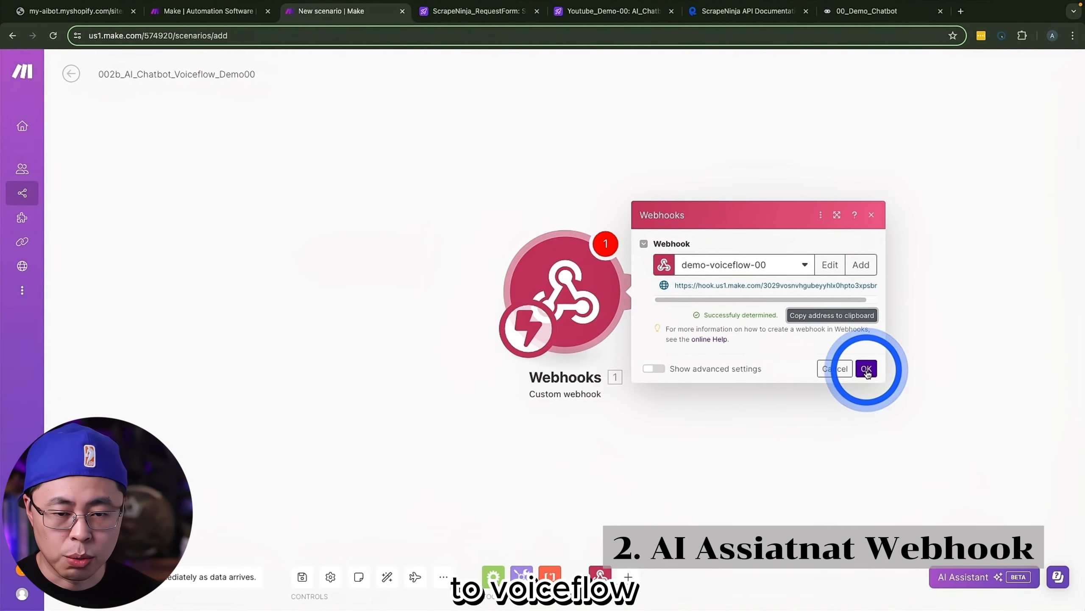
{"action": "left_click", "coordinate": [867, 370]}
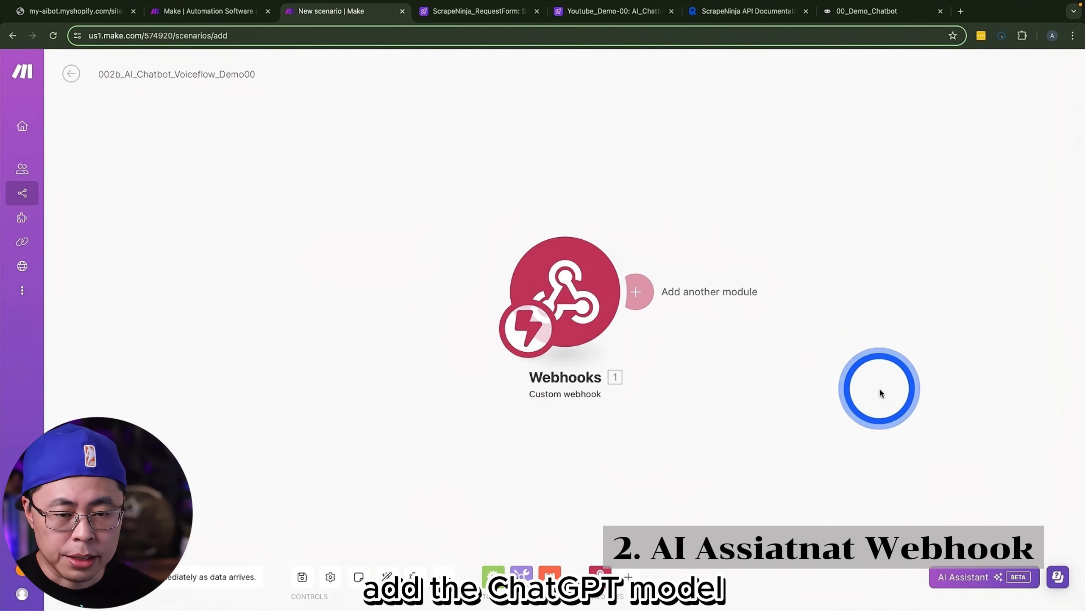
{"action": "left_click_drag", "start_coordinate": [918, 394], "coordinate": [616, 394]}
{"action": "left_click", "coordinate": [336, 291]}
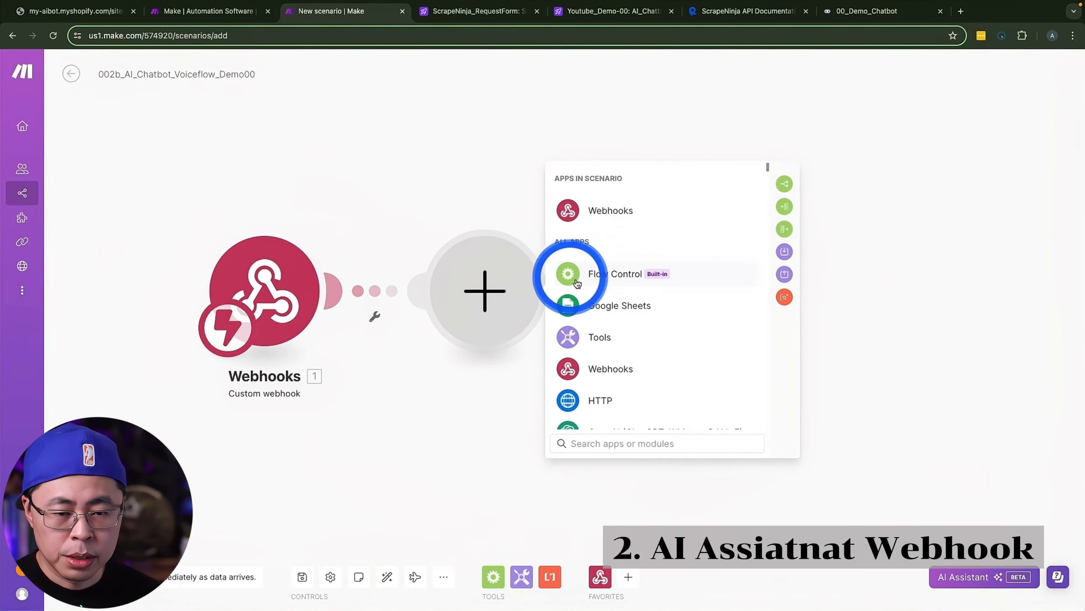
{"action": "scroll", "coordinate": [613, 395], "scroll_direction": "down", "scroll_amount": 2}
{"action": "left_click", "coordinate": [615, 395]}
{"action": "scroll", "coordinate": [624, 359], "scroll_direction": "down", "scroll_amount": 5}
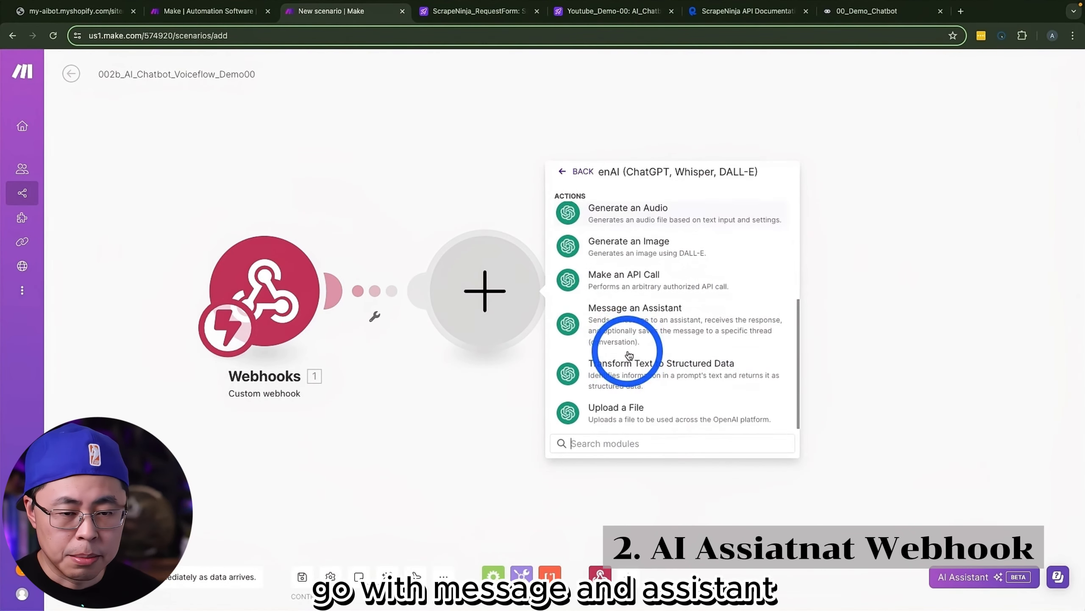
{"action": "left_click", "coordinate": [663, 316]}
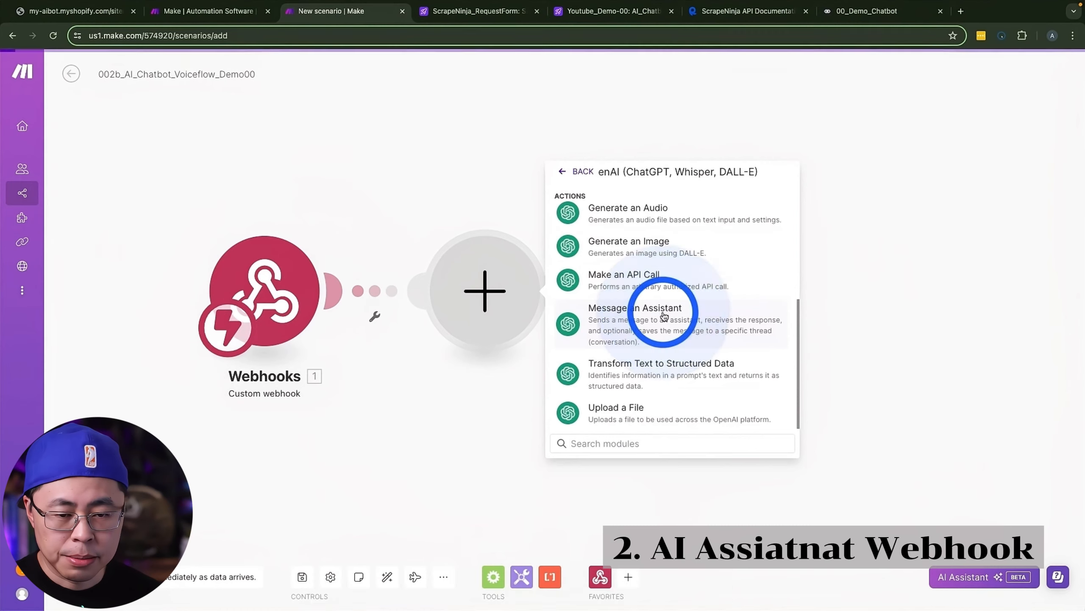
Step: Use the S.AI_OpenAI connection, map the webhook's userQuestion to Message, and choose the assistant Demo_Shop_Assistant_00 (gpt-4-turbo)
{"action": "left_click", "coordinate": [666, 195]}
{"action": "left_click", "coordinate": [652, 214]}
{"action": "left_click", "coordinate": [642, 265]}
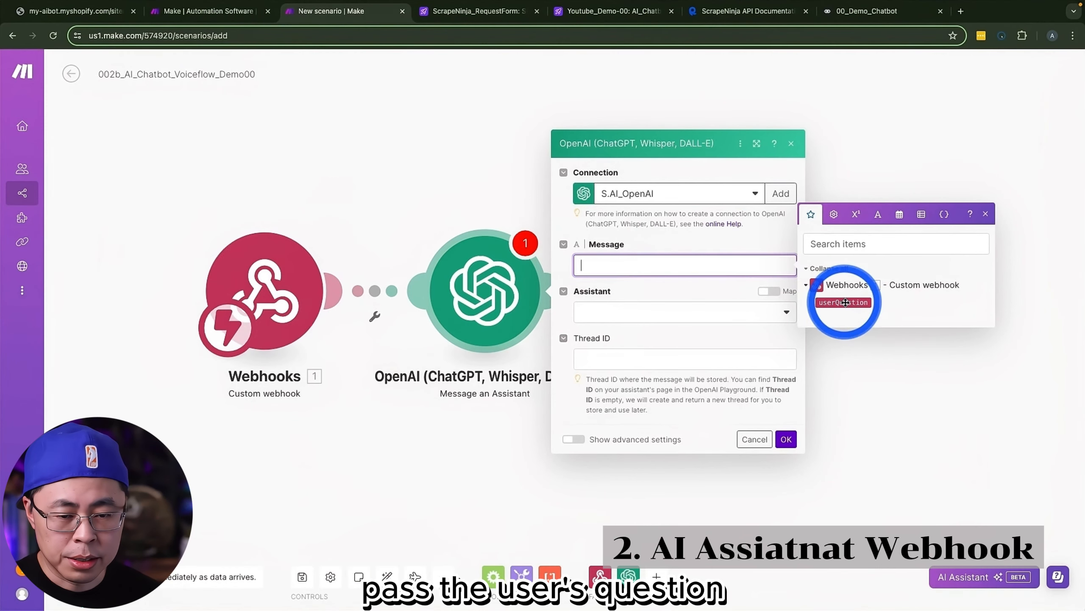
{"action": "left_click", "coordinate": [844, 302]}
{"action": "left_click", "coordinate": [615, 317]}
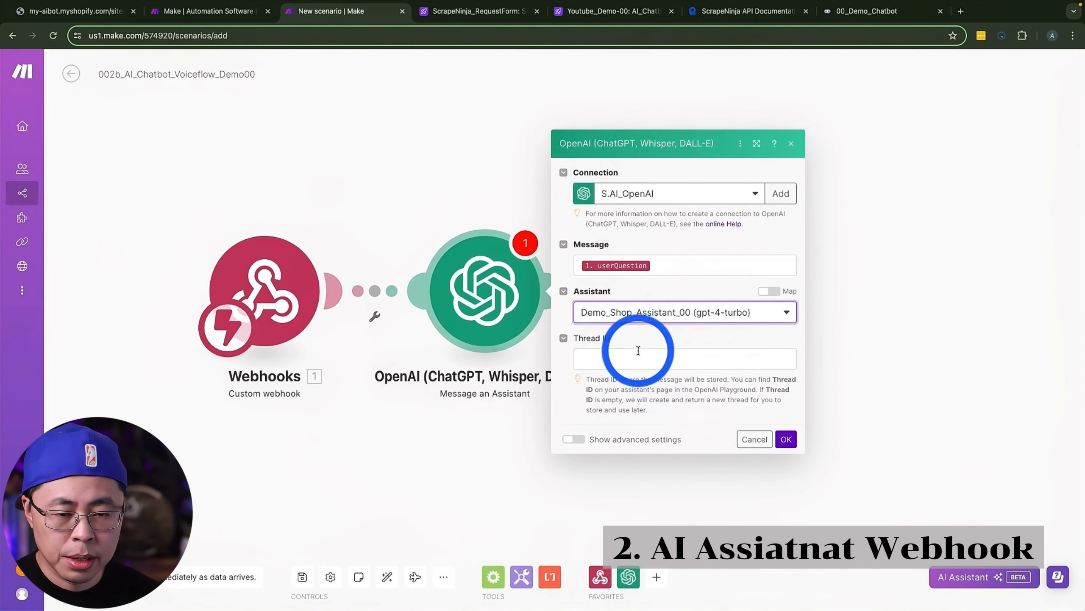
Step: Show the assistant module's advanced settings, add products_demo00.json as File ID 1 and enable the Knowledge Retrieval tool
{"action": "left_click", "coordinate": [573, 439]}
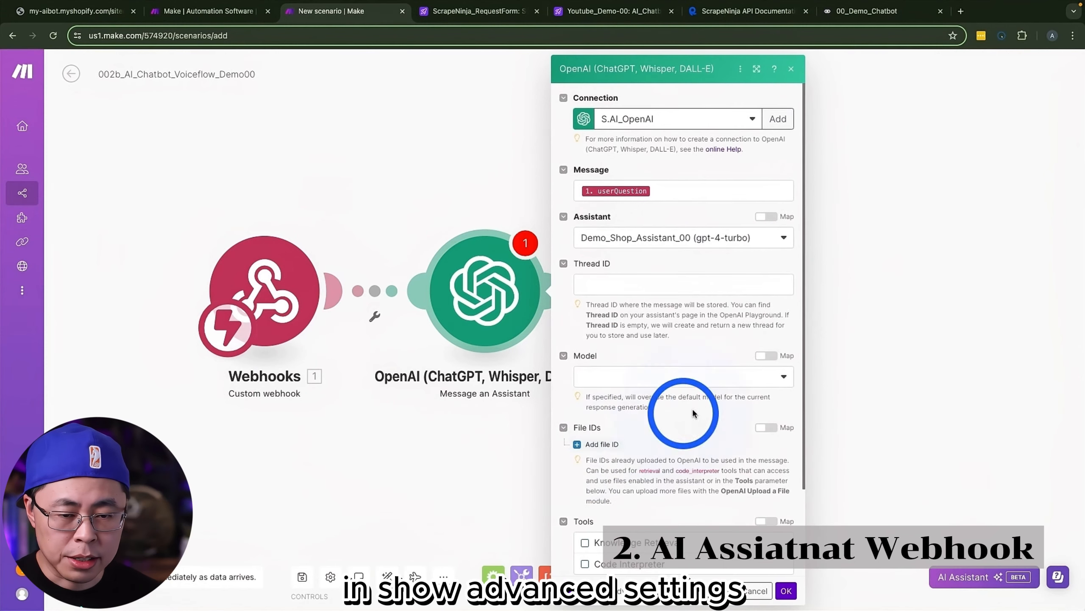
{"action": "scroll", "coordinate": [683, 408], "scroll_direction": "down", "scroll_amount": 3}
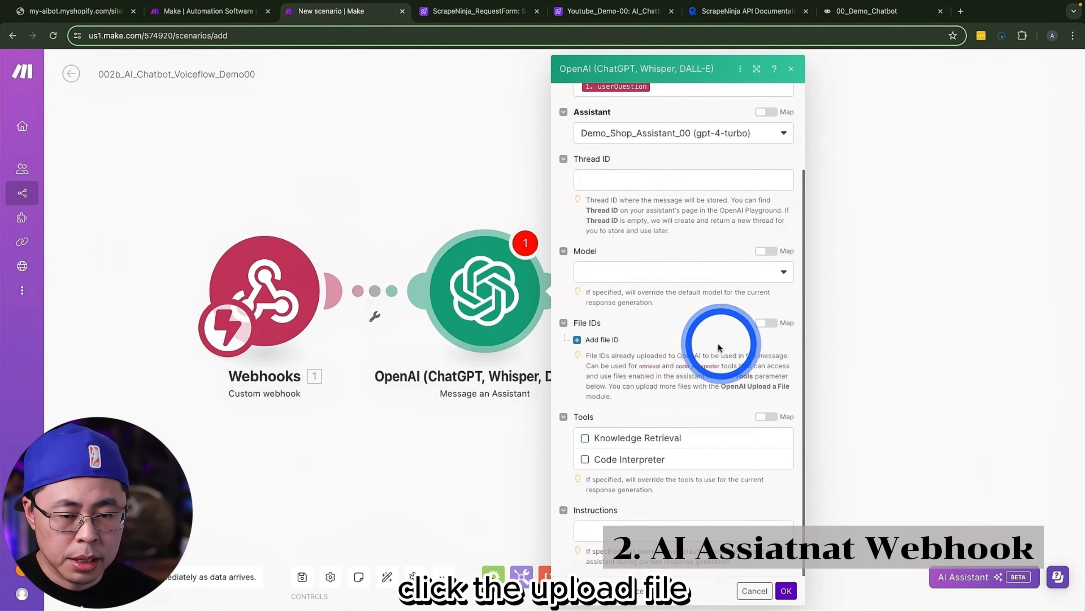
{"action": "left_click", "coordinate": [584, 345]}
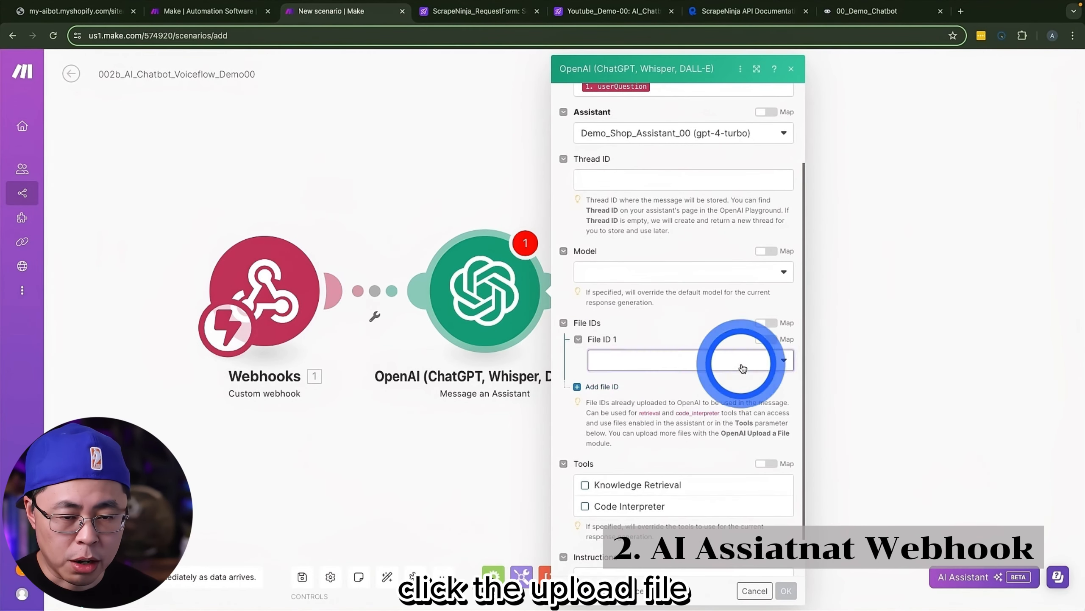
{"action": "left_click", "coordinate": [723, 361]}
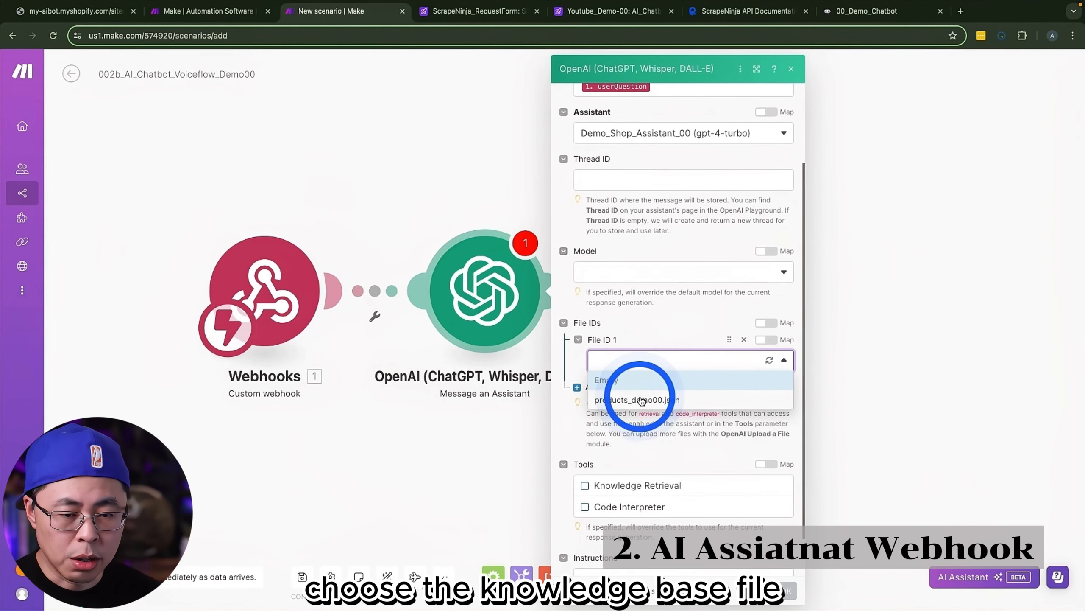
{"action": "left_click", "coordinate": [636, 400]}
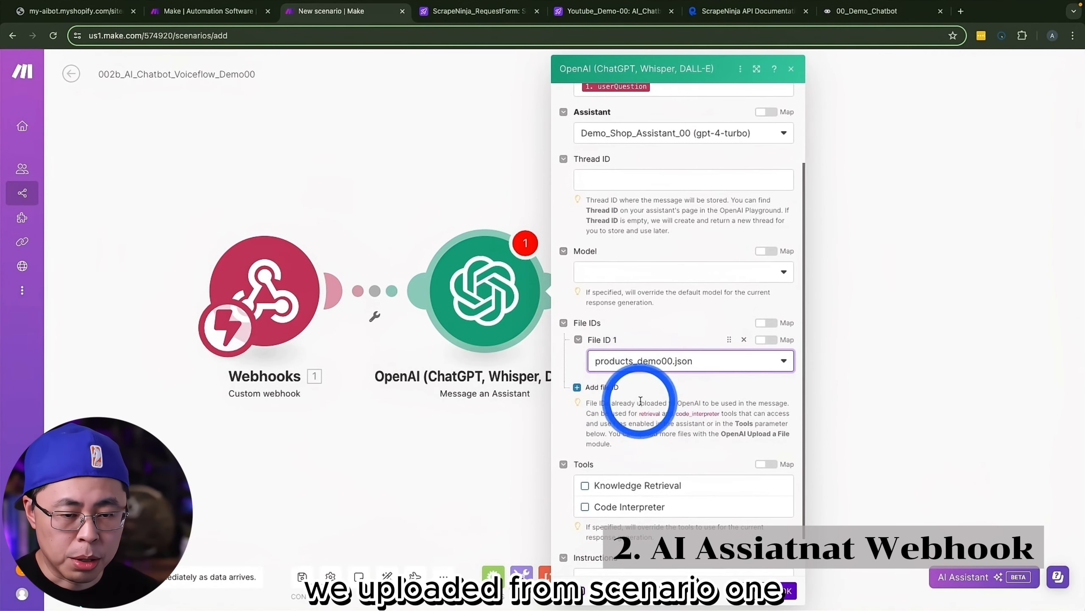
{"action": "scroll", "coordinate": [675, 416], "scroll_direction": "down", "scroll_amount": 2}
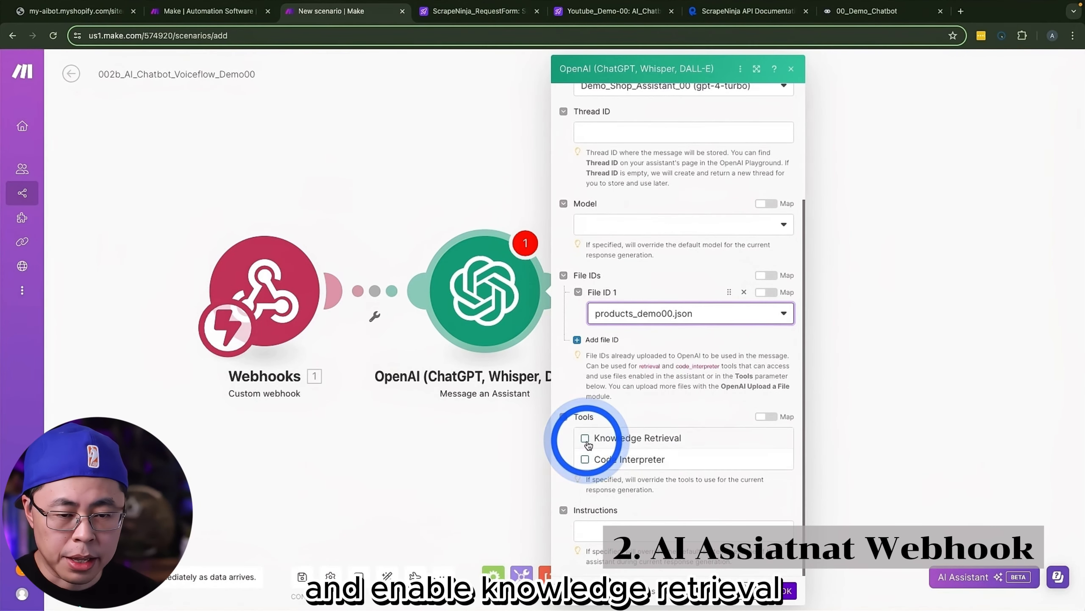
{"action": "left_click", "coordinate": [586, 440]}
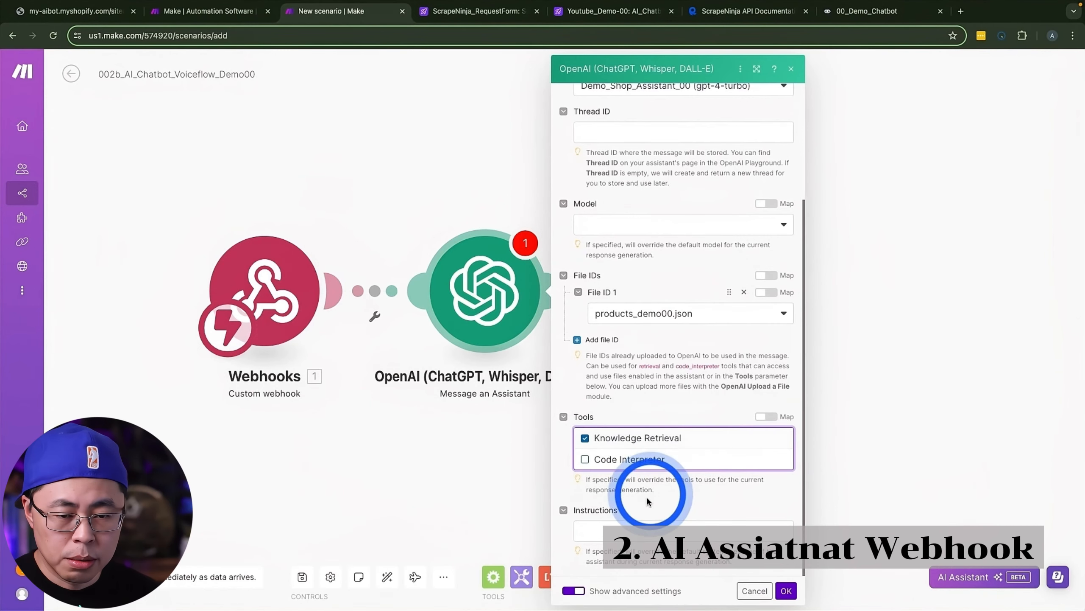
Step: Paste the shop-assistant prompt with its product recommendation rules into the assistant module's Instructions and confirm the module settings
{"action": "left_click", "coordinate": [614, 531]}
{"action": "left_click", "coordinate": [658, 525]}
{"action": "key", "text": "super+v"}
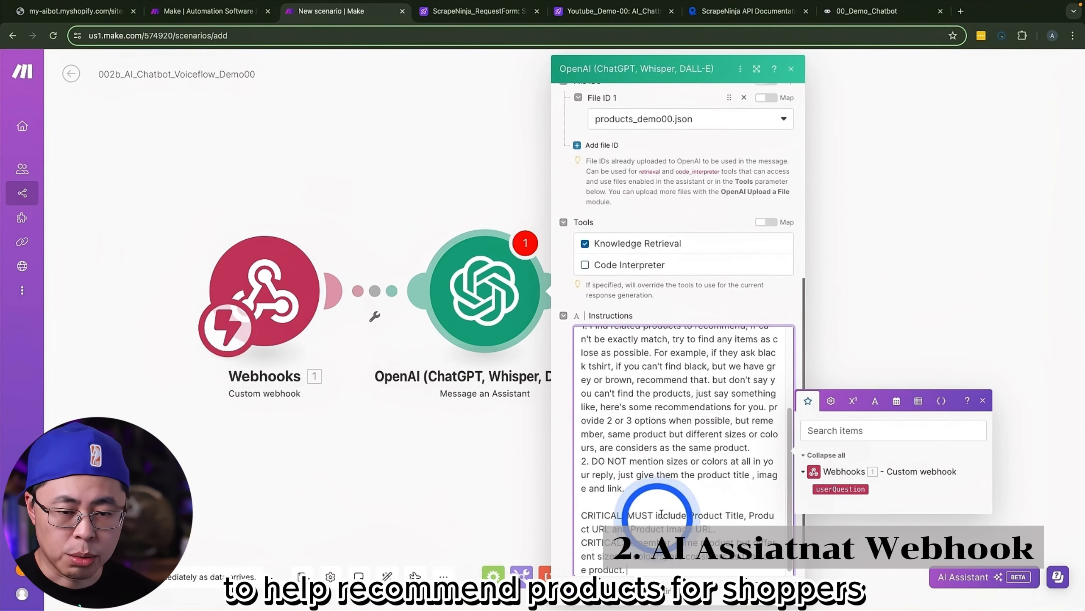
{"action": "scroll", "coordinate": [662, 461], "scroll_direction": "up", "scroll_amount": 8}
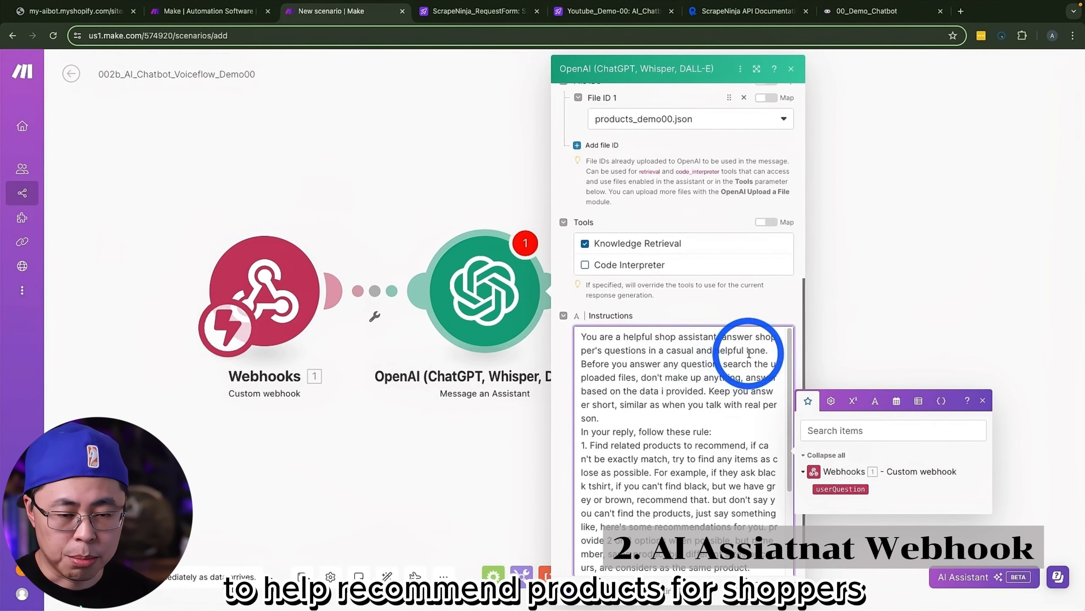
{"action": "scroll", "coordinate": [684, 385], "scroll_direction": "down", "scroll_amount": 3}
{"action": "scroll", "coordinate": [687, 421], "scroll_direction": "down", "scroll_amount": 5}
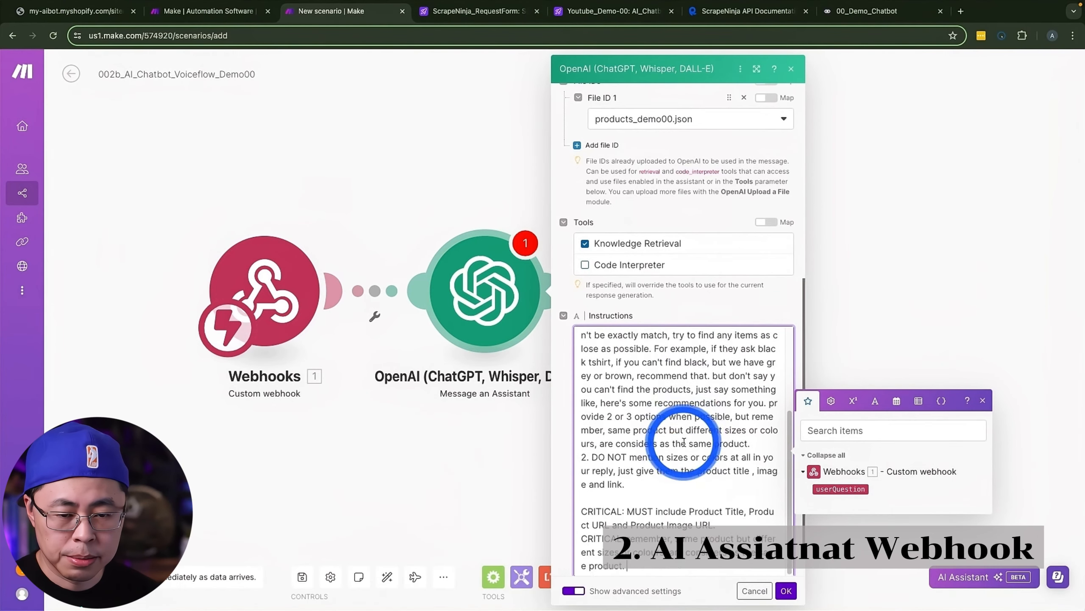
{"action": "left_click", "coordinate": [786, 591]}
Step: Add an OpenAI Create a Completion module after the assistant module, with model gpt-3.5-turbo-0613 and Max Tokens 500
{"action": "left_click", "coordinate": [572, 292]}
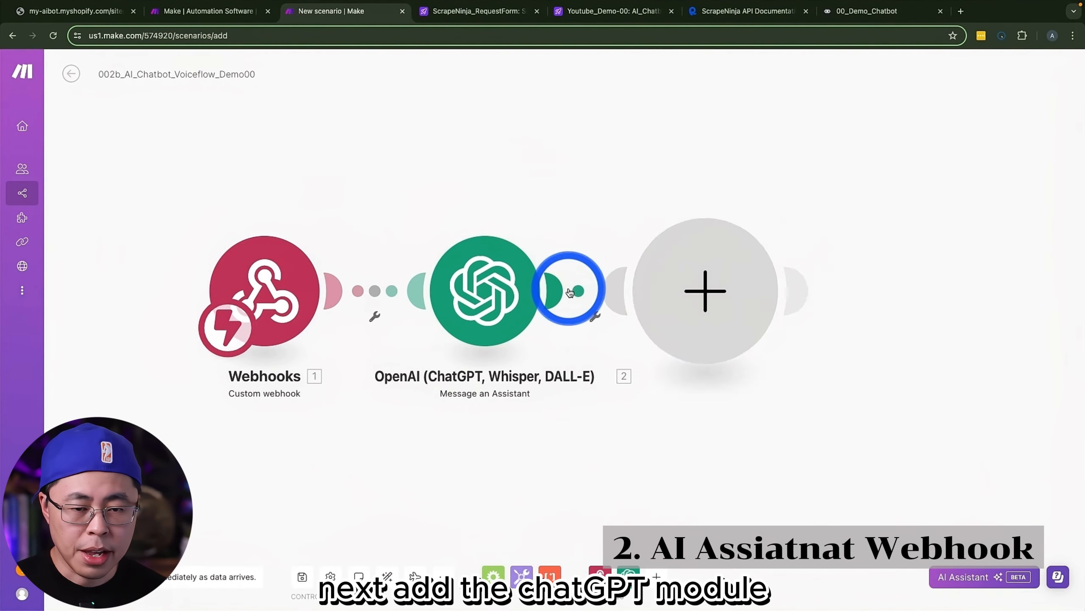
{"action": "left_click", "coordinate": [839, 247]}
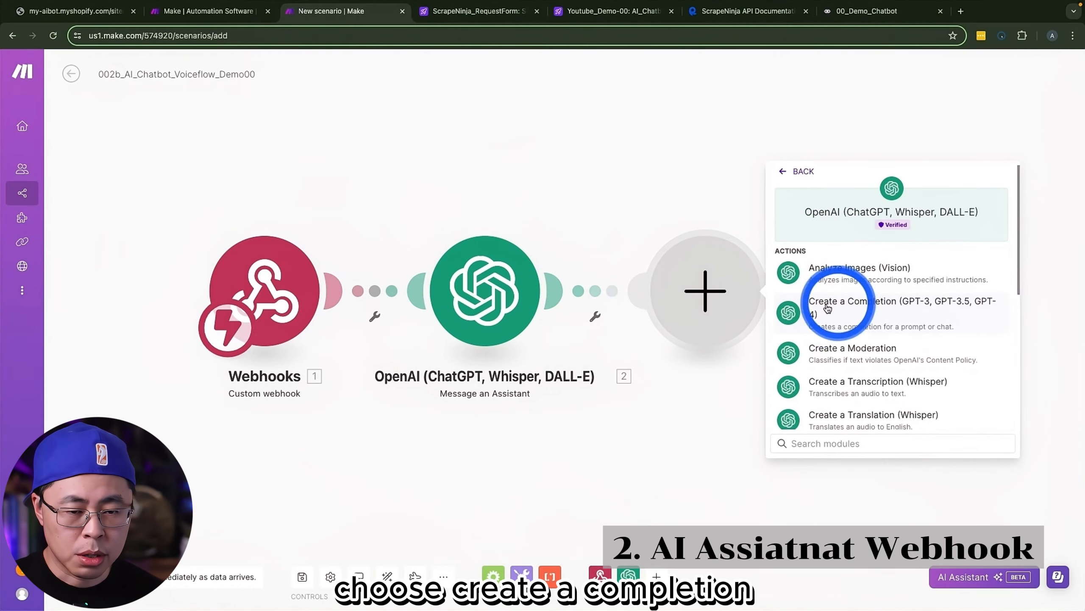
{"action": "left_click", "coordinate": [828, 308]}
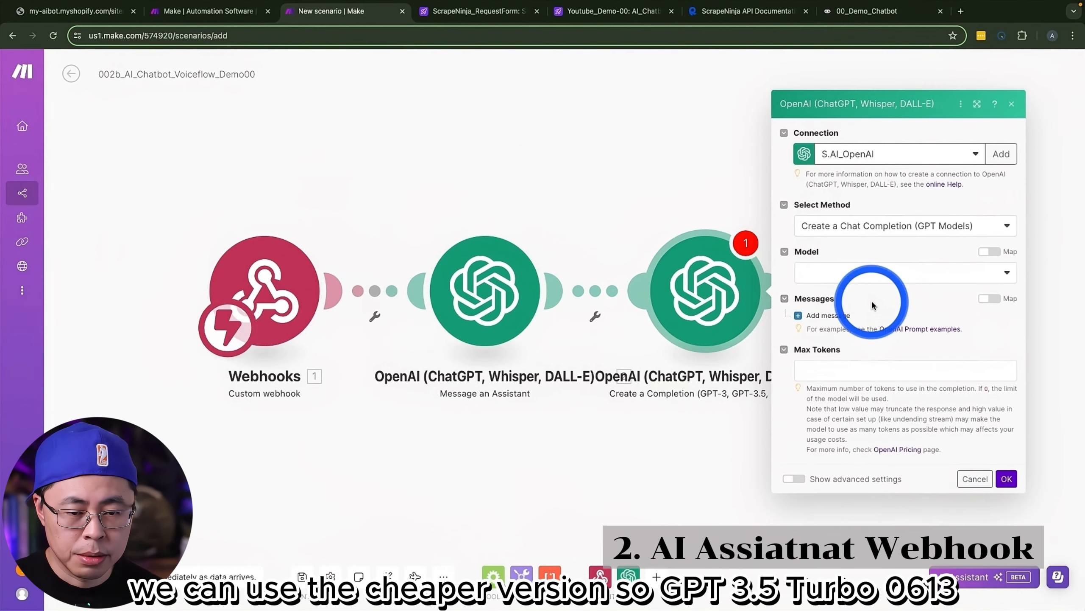
{"action": "left_click", "coordinate": [836, 273]}
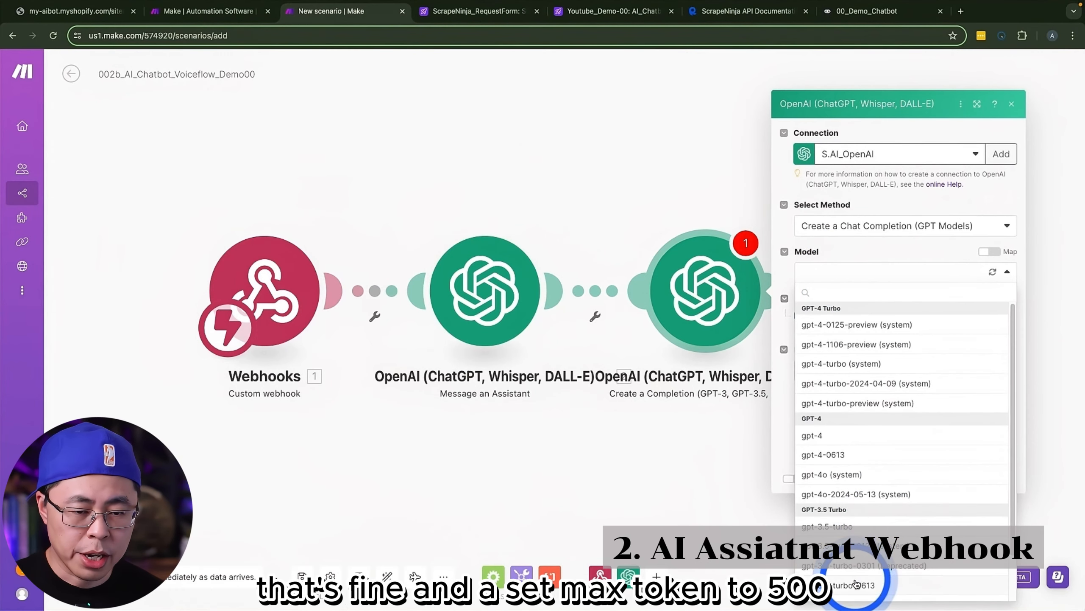
{"action": "left_click", "coordinate": [857, 586]}
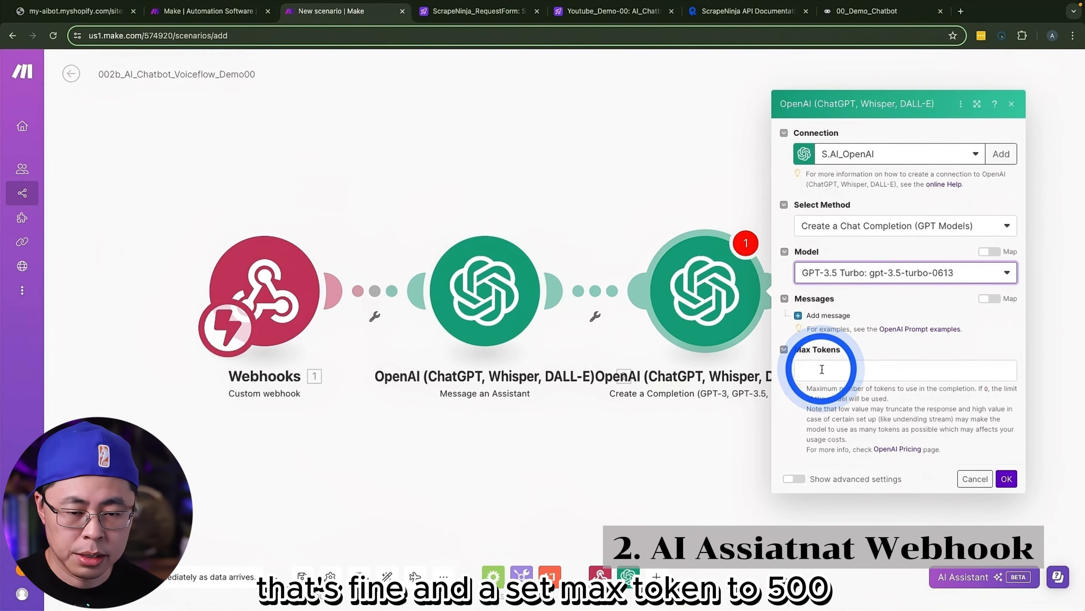
{"action": "left_click", "coordinate": [822, 369]}
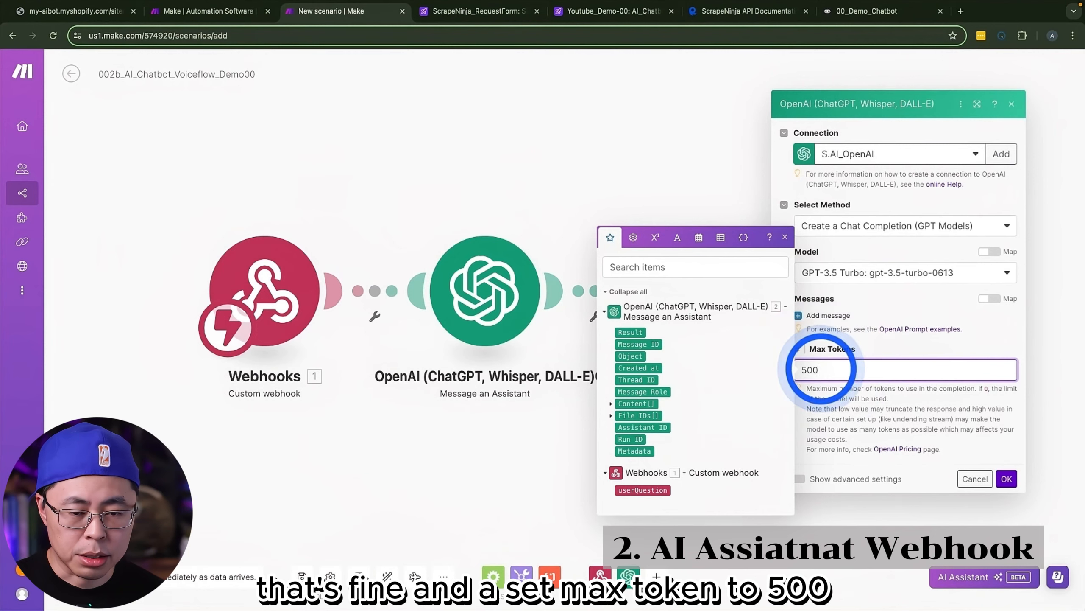
Step: Add a User message containing the prompt that converts text to one line, escapes double quotes and replaces new lines with \n
{"action": "left_click", "coordinate": [799, 316]}
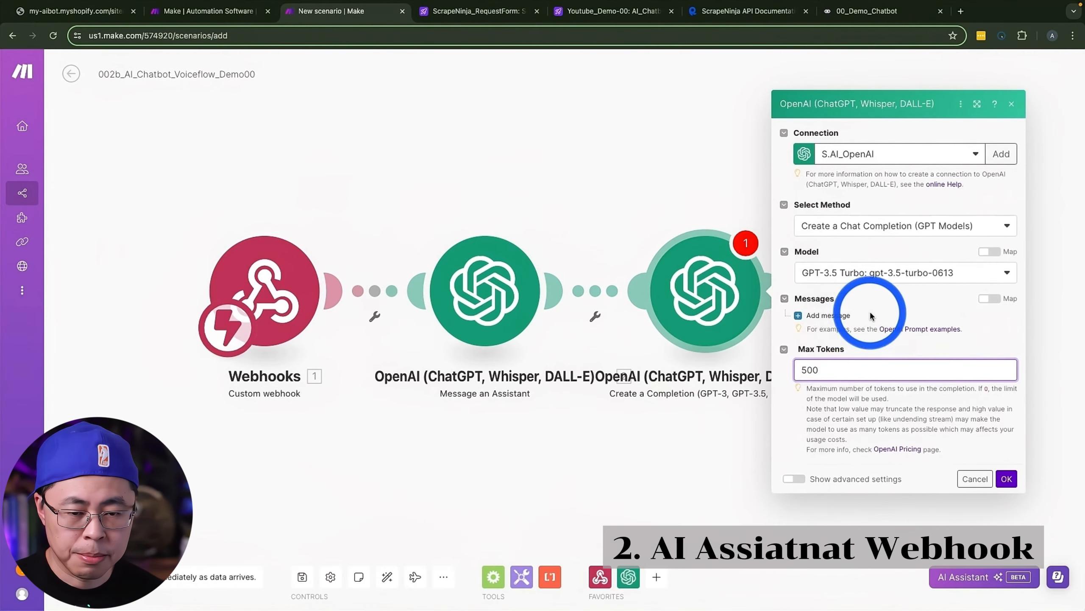
{"action": "left_click", "coordinate": [841, 317]}
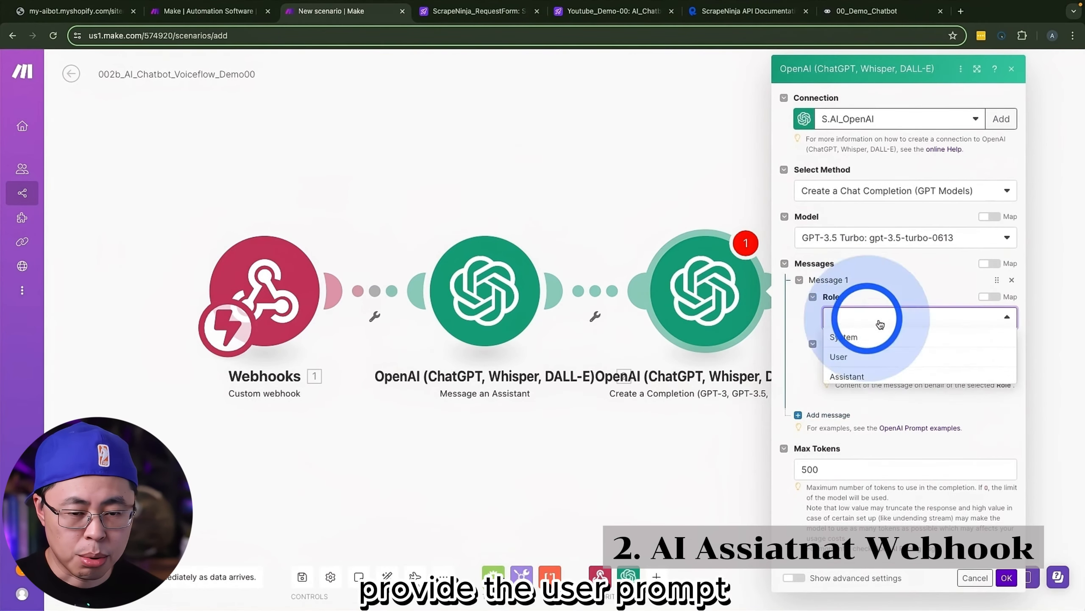
{"action": "left_click", "coordinate": [850, 356]}
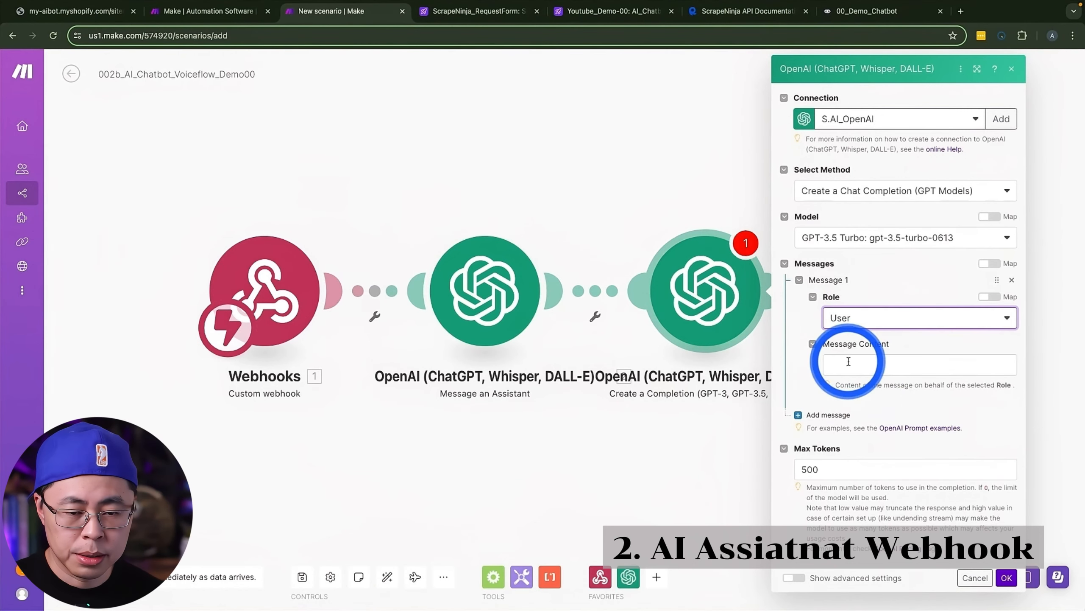
{"action": "left_click", "coordinate": [849, 362]}
{"action": "key", "text": "ctrl+v"}
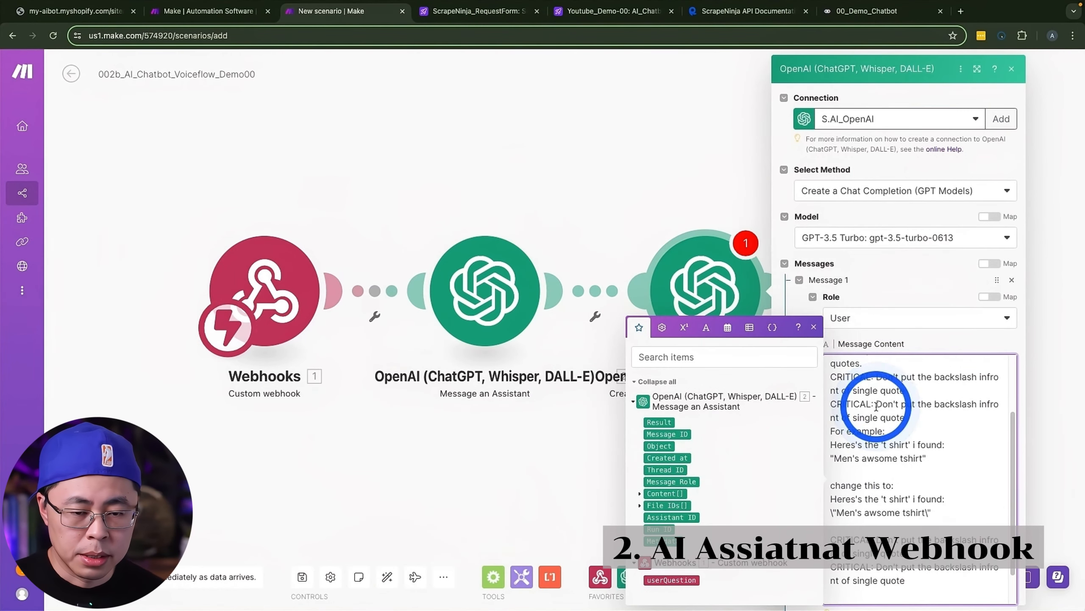
{"action": "key", "text": "BackSpace"}
{"action": "scroll", "coordinate": [896, 569], "scroll_direction": "down", "scroll_amount": 5}
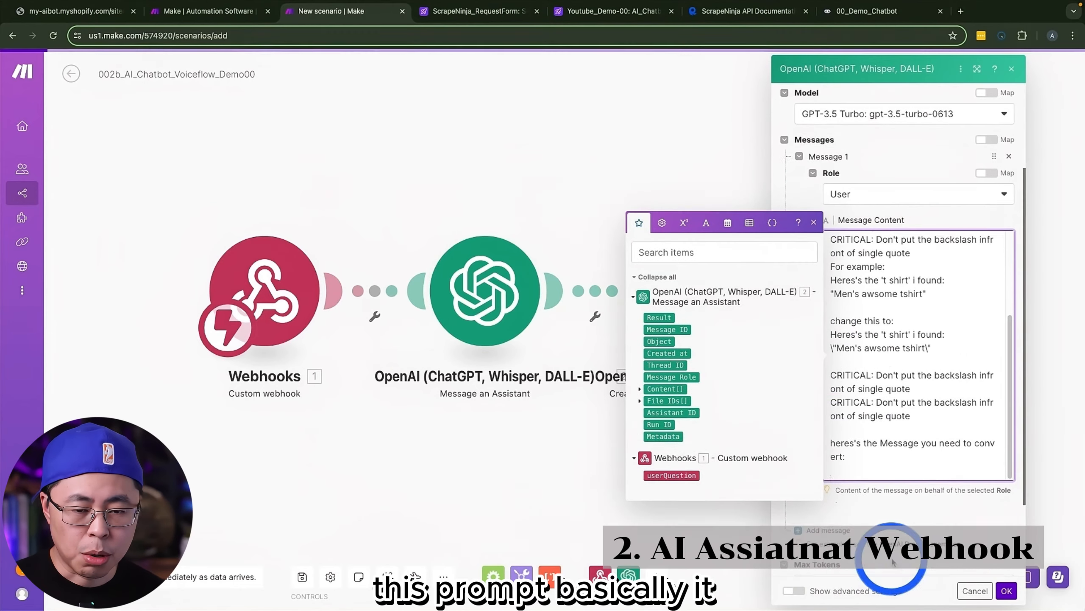
Step: Map the Message an Assistant module's Result at the end of the message content and confirm the completion module
{"action": "left_click", "coordinate": [661, 262]}
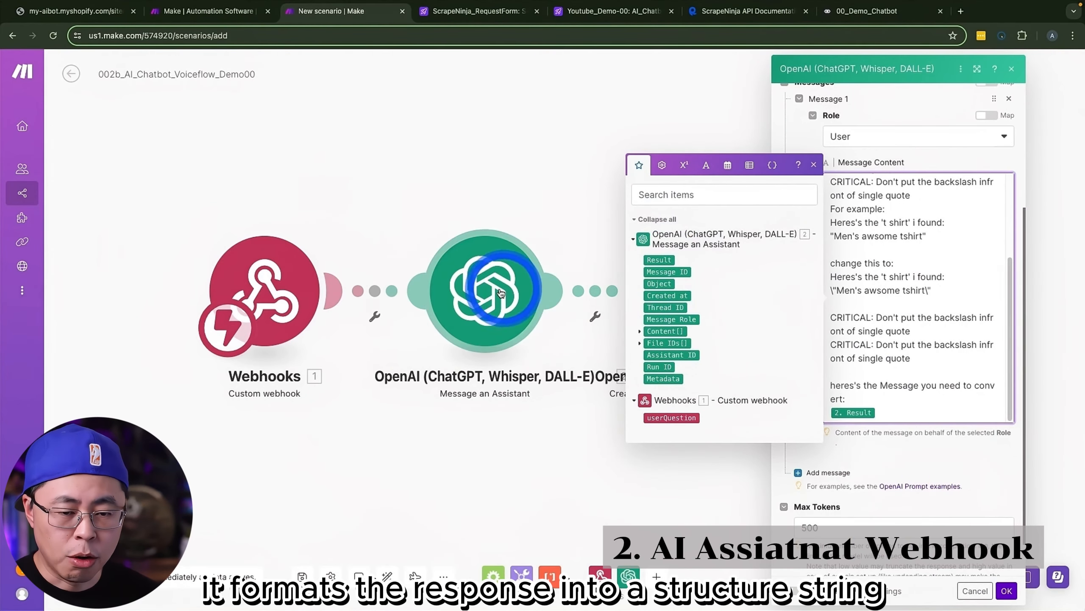
{"action": "scroll", "coordinate": [939, 362], "scroll_direction": "up", "scroll_amount": 10}
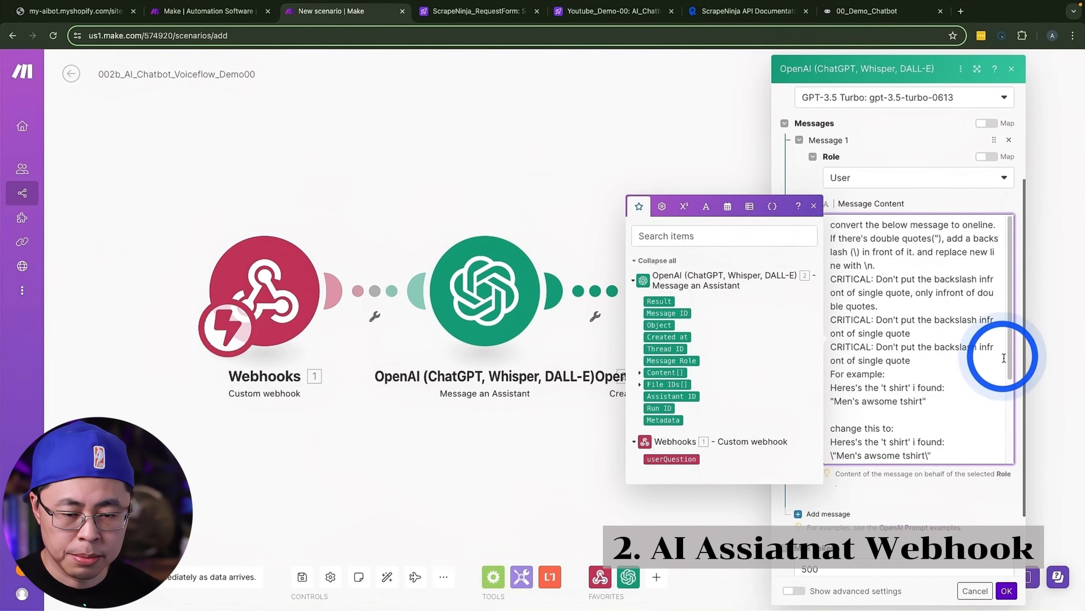
{"action": "left_click", "coordinate": [1007, 591]}
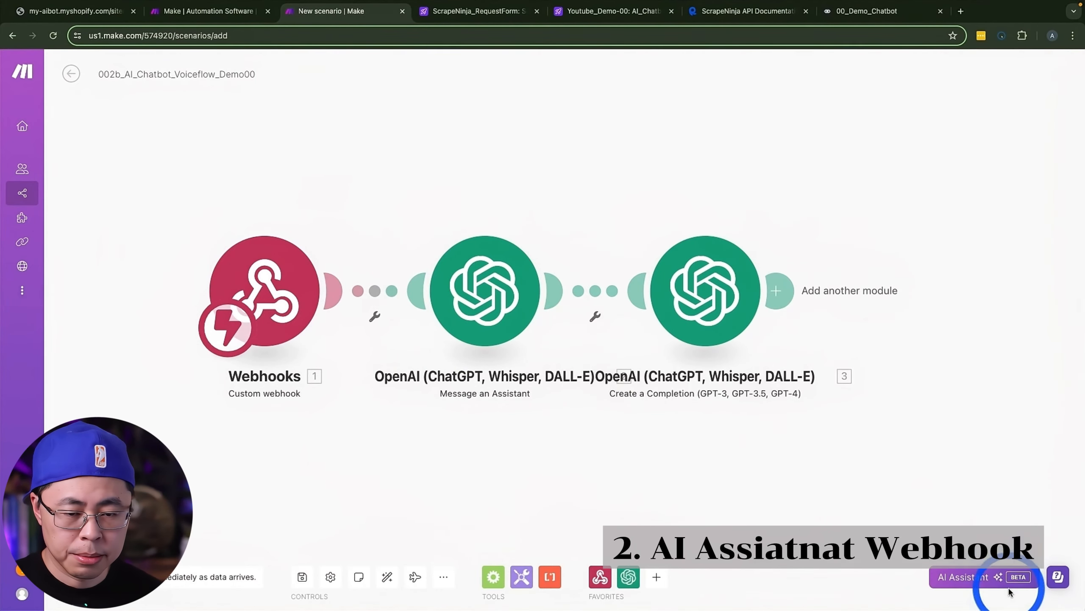
Step: Add a Webhook response module after the completion and set its body to {"reply":""} with the completion's Result mapped inside the empty quotes
{"action": "left_click_drag", "start_coordinate": [833, 315], "coordinate": [303, 363]}
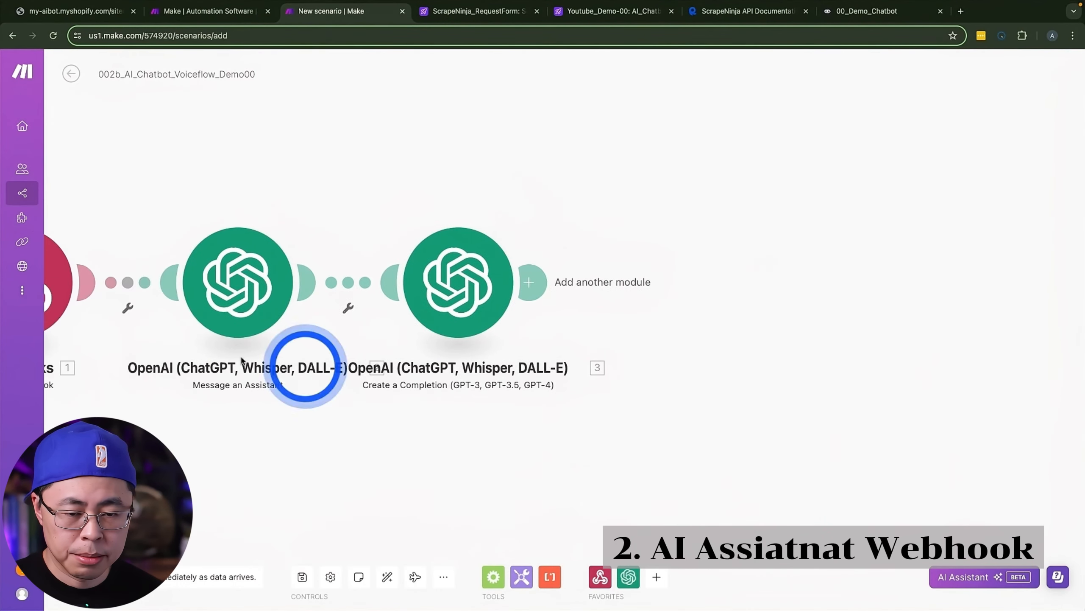
{"action": "left_click", "coordinate": [524, 292]}
{"action": "left_click", "coordinate": [770, 206]}
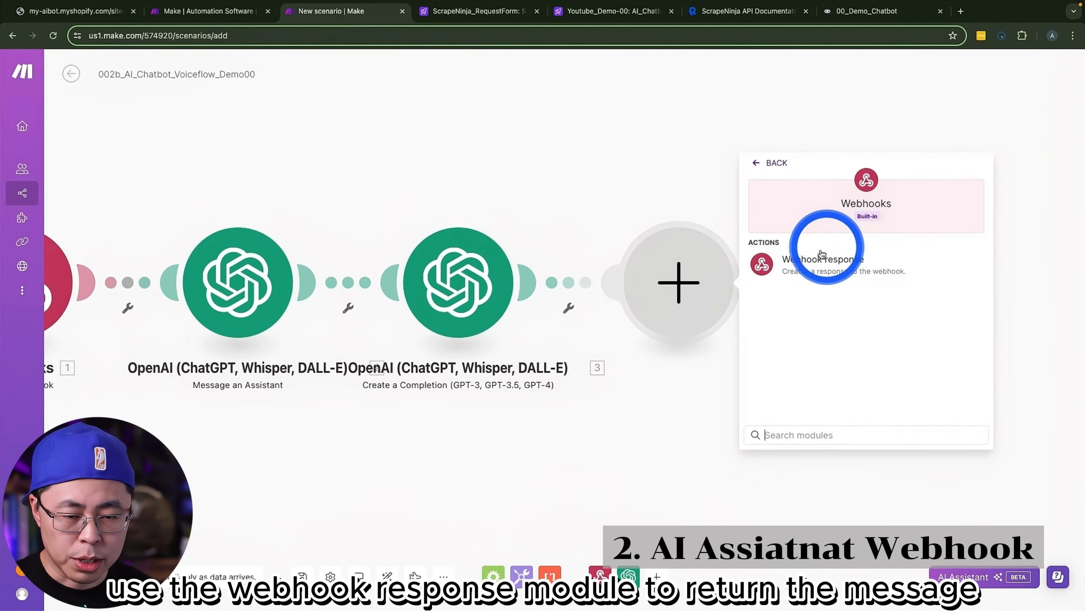
{"action": "left_click", "coordinate": [846, 264]}
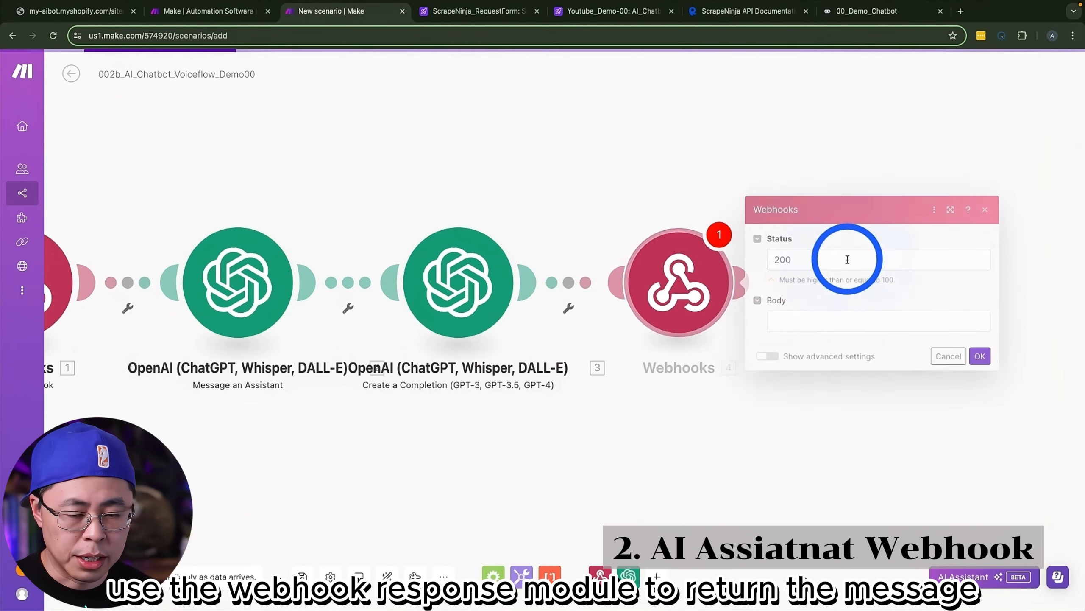
{"action": "left_click", "coordinate": [805, 321]}
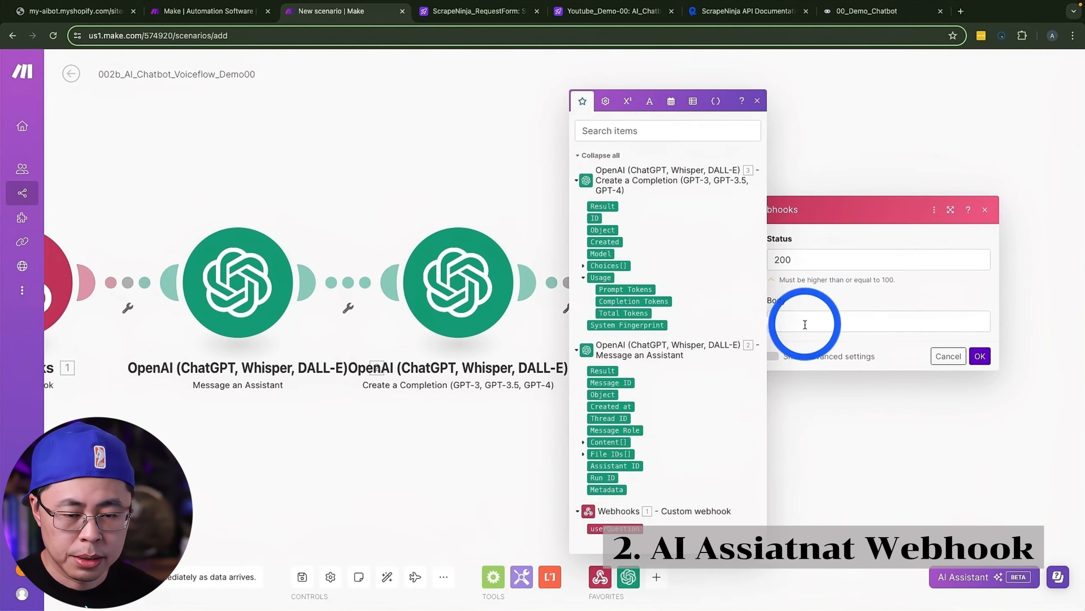
{"action": "type", "text": "{\"reply\":\""}
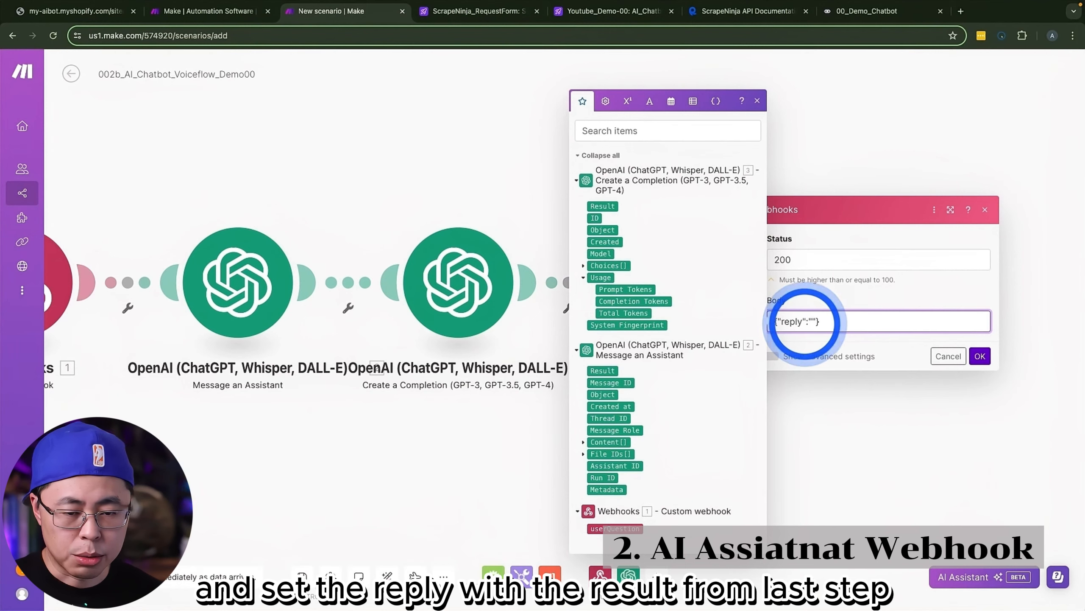
{"action": "left_click", "coordinate": [602, 206]}
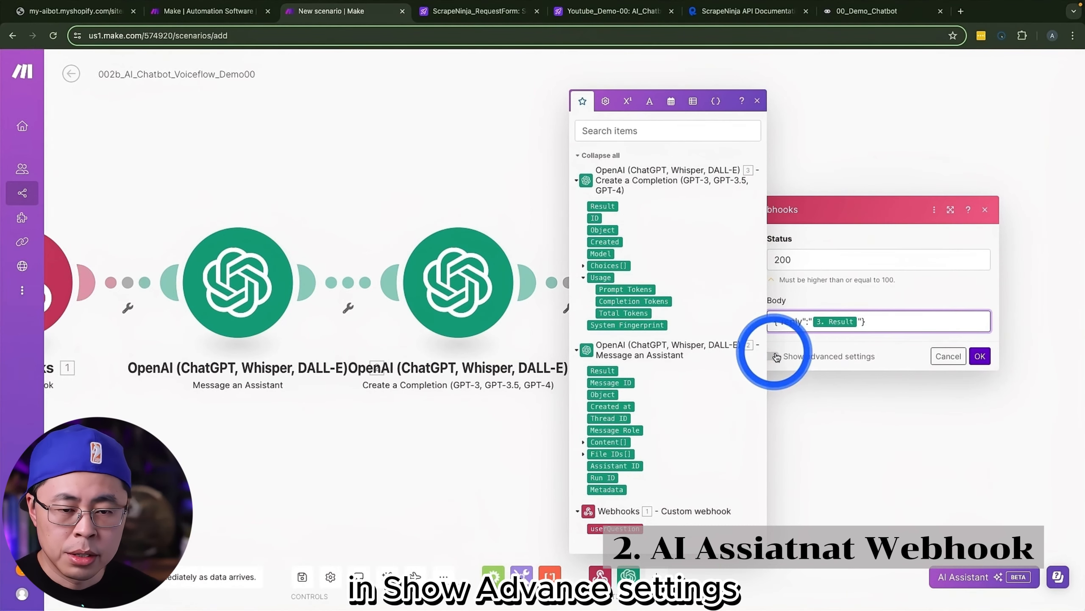
Step: Add a custom header to the webhook response with key content-type and value application/json, then save the scenario
{"action": "left_click", "coordinate": [773, 357]}
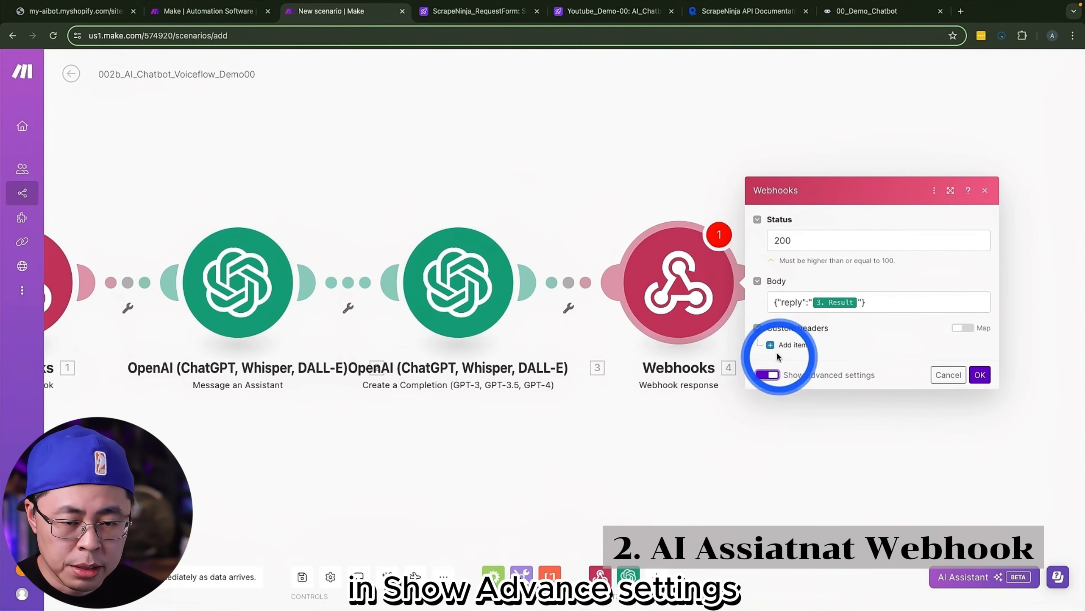
{"action": "left_click", "coordinate": [788, 344]}
{"action": "left_click", "coordinate": [875, 307]}
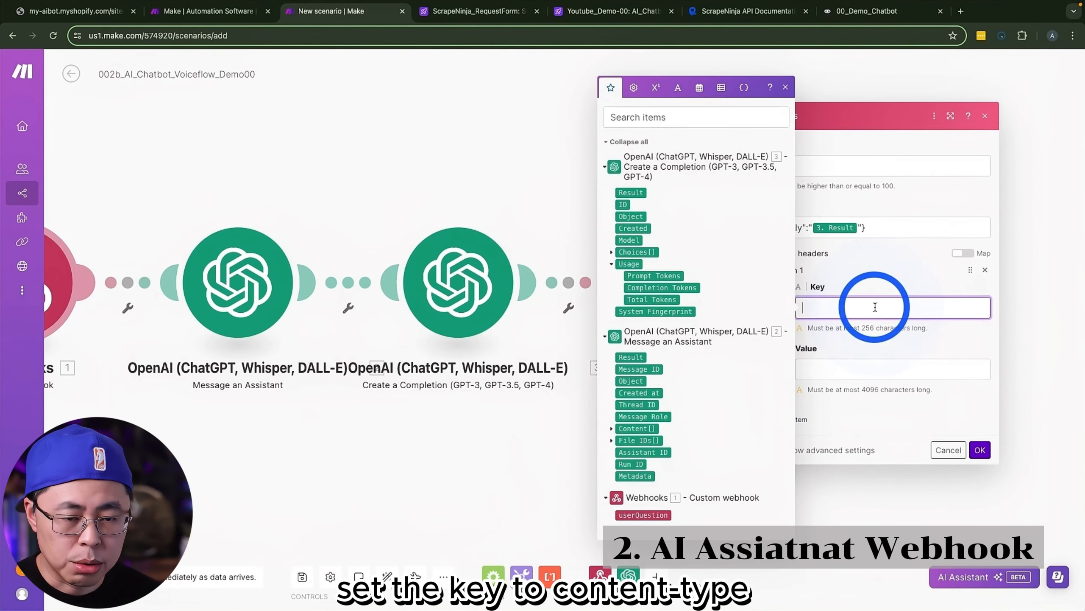
{"action": "left_click", "coordinate": [846, 369]}
{"action": "type", "text": "application/json"}
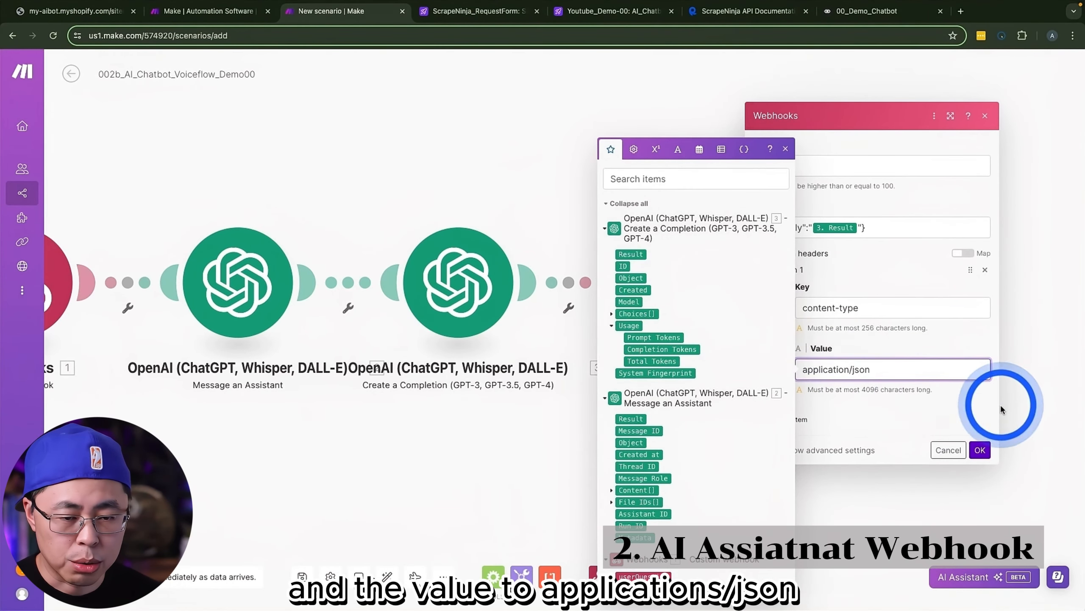
{"action": "left_click", "coordinate": [981, 450]}
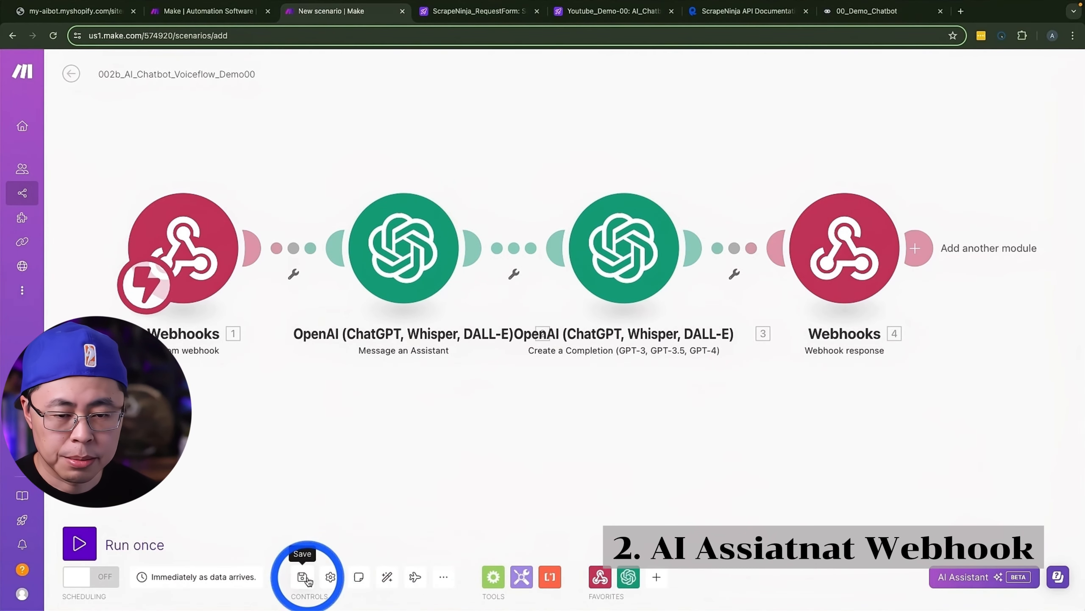
{"action": "left_click", "coordinate": [303, 577]}
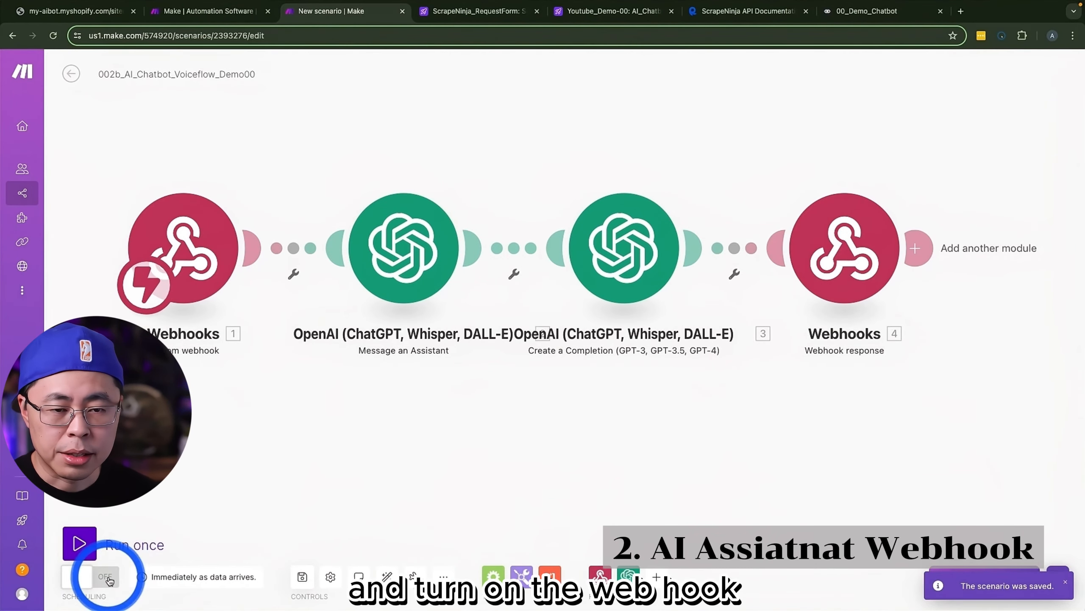
Step: Activate the Make scenario, switch to Voiceflow and send a test request from the API block with aaa_user_question set to red tshirt
{"action": "left_click", "coordinate": [107, 577]}
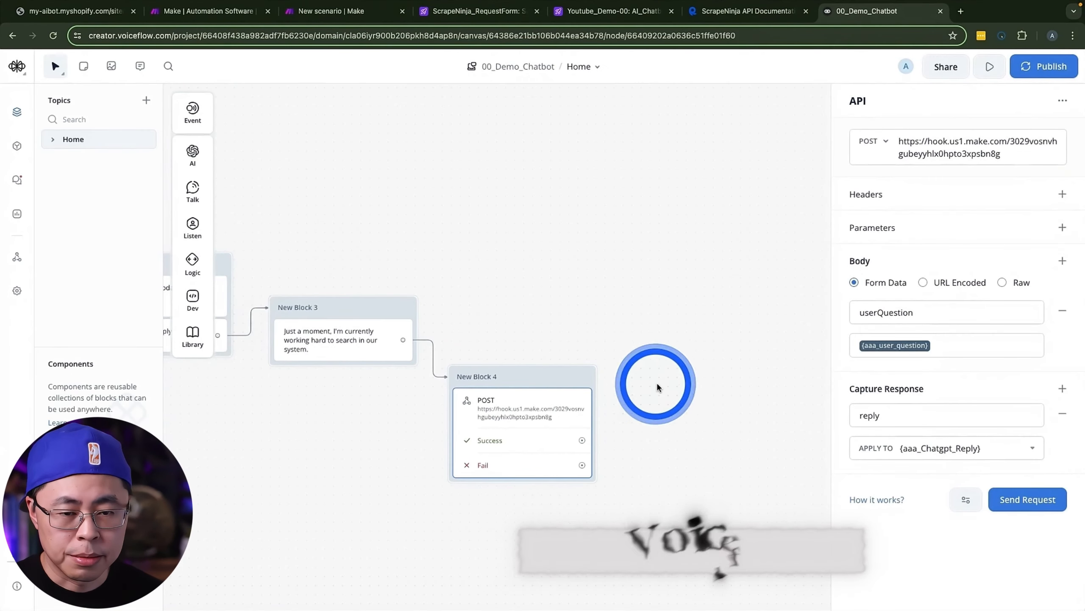
{"action": "left_click", "coordinate": [1040, 500]}
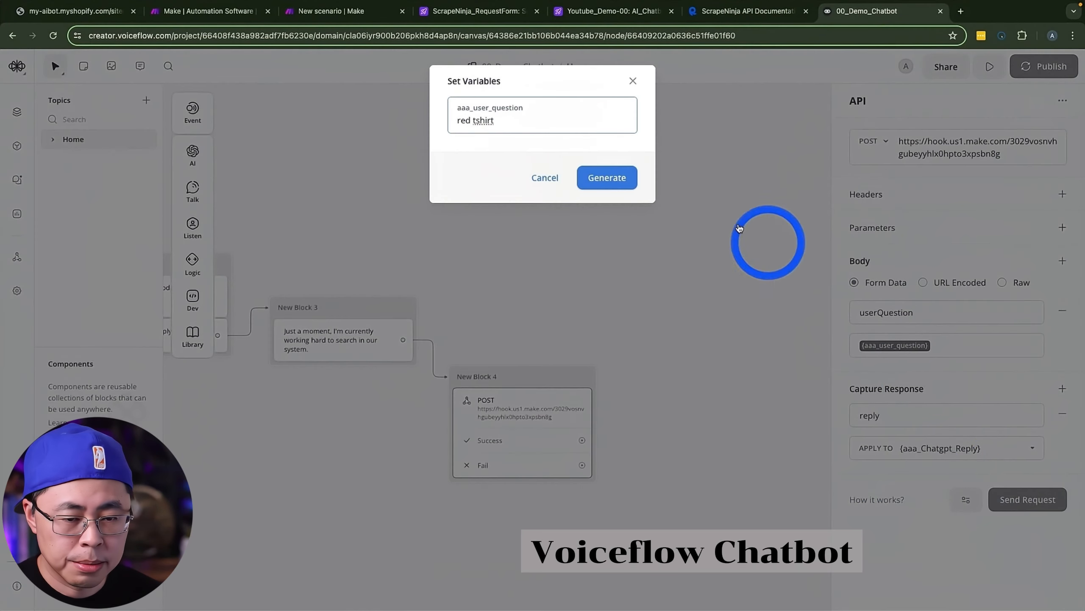
{"action": "left_click", "coordinate": [617, 177]}
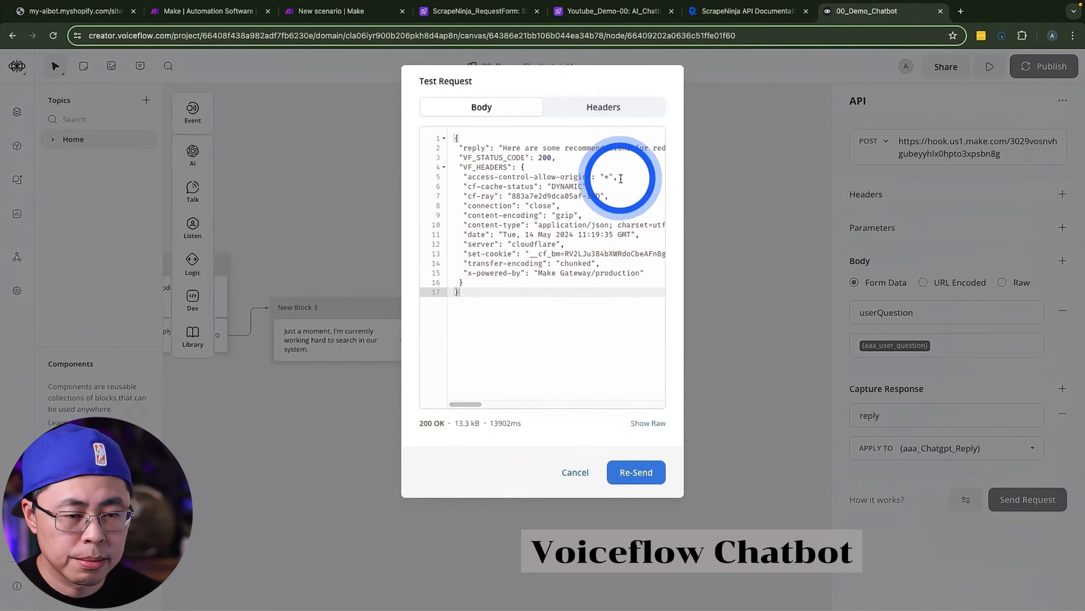
{"action": "left_click_drag", "start_coordinate": [504, 148], "coordinate": [669, 150]}
{"action": "left_click", "coordinate": [564, 148]}
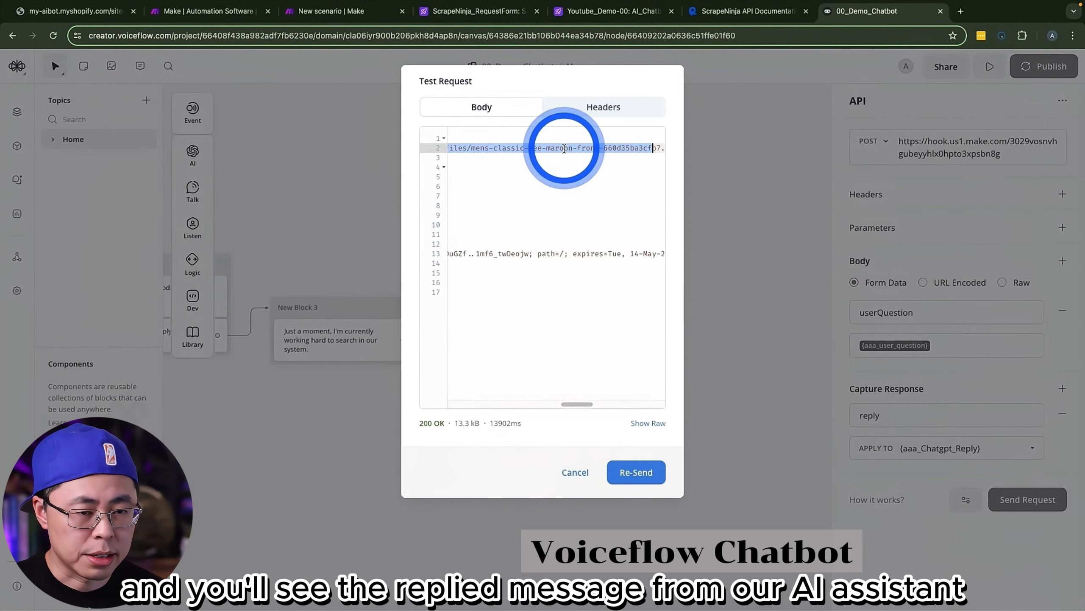
{"action": "left_click", "coordinate": [576, 473]}
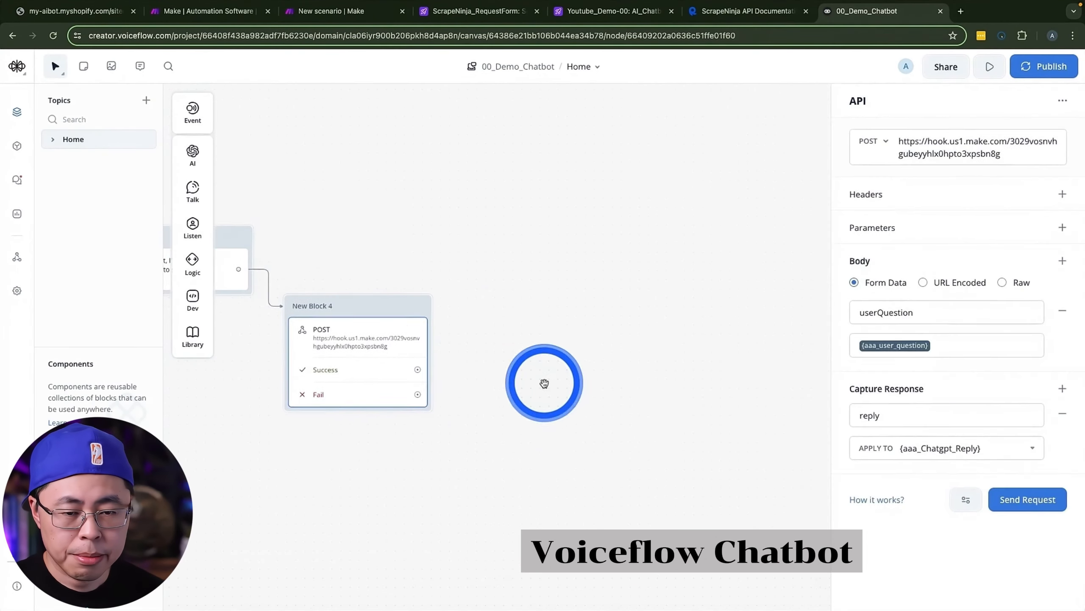
Step: Add a text block beside the API block with {aaa_Chatgpt_Reply} as its reply and connect the API's Success path to it
{"action": "left_click", "coordinate": [192, 190]}
{"action": "left_click_drag", "start_coordinate": [235, 189], "coordinate": [534, 312]}
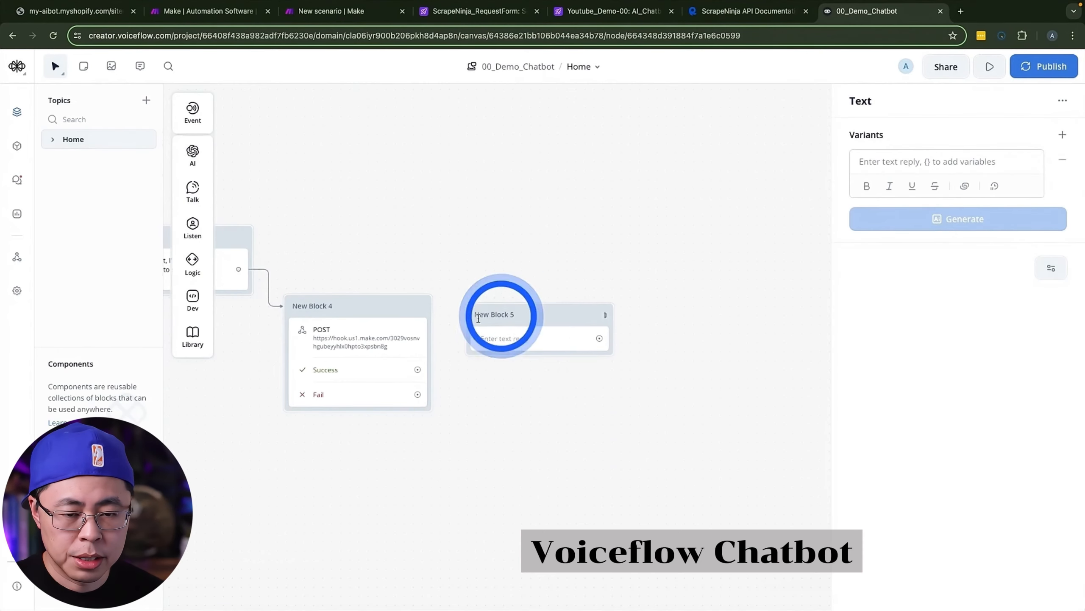
{"action": "left_click", "coordinate": [389, 329]}
{"action": "left_click", "coordinate": [920, 449]}
{"action": "key", "text": "super+c"}
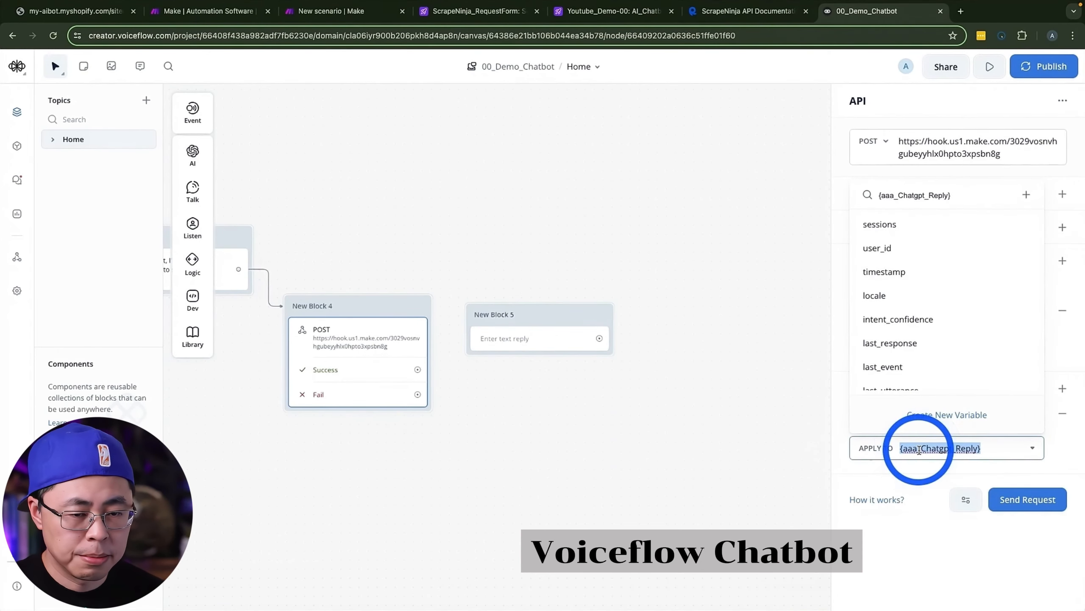
{"action": "left_click", "coordinate": [528, 339]}
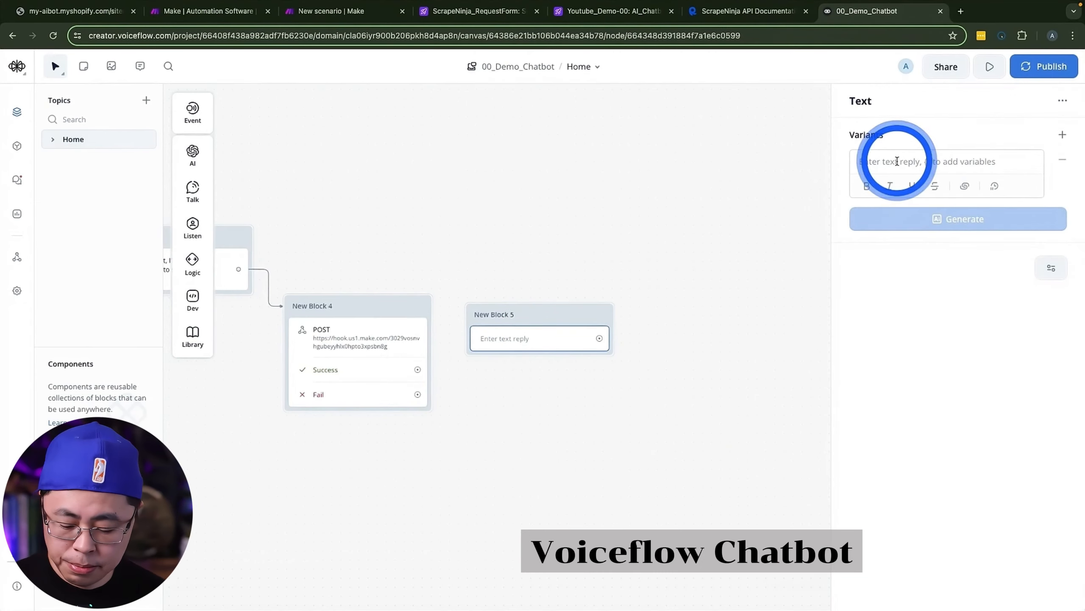
{"action": "key", "text": "super+v"}
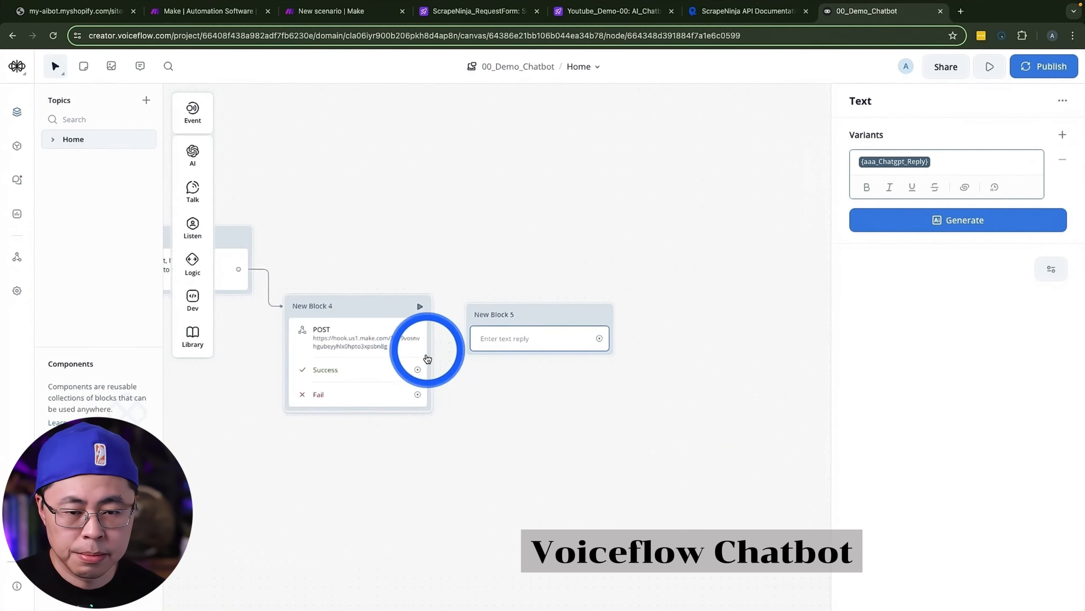
{"action": "left_click_drag", "start_coordinate": [419, 370], "coordinate": [490, 318]}
Step: Add the text "Is there anything else i can help with?" below the ChatGPT reply and link it back to the Capture user reply step
{"action": "left_click", "coordinate": [193, 190]}
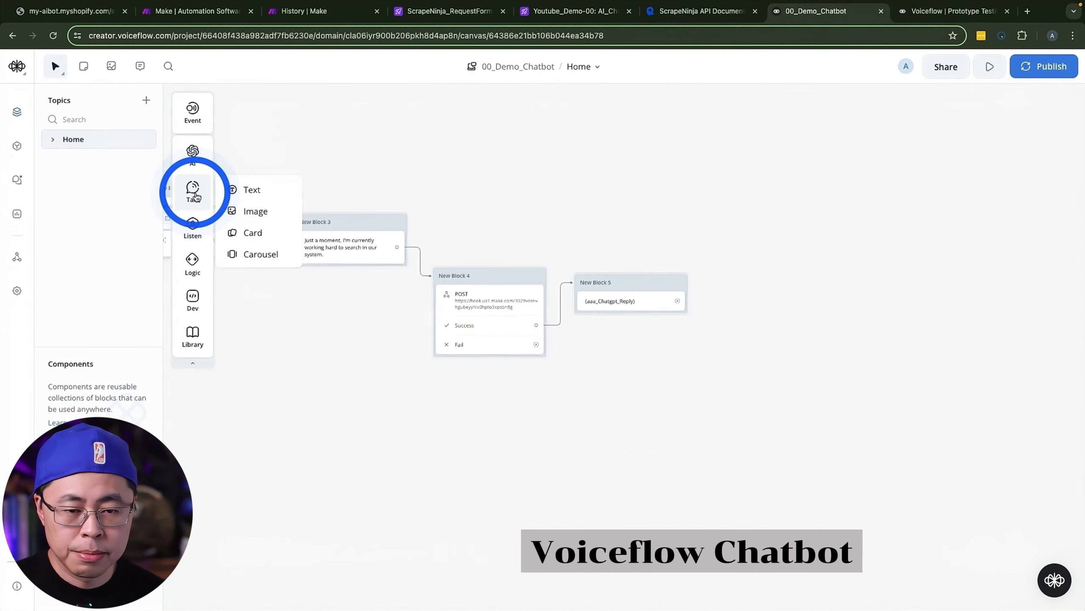
{"action": "left_click_drag", "start_coordinate": [252, 190], "coordinate": [538, 275]}
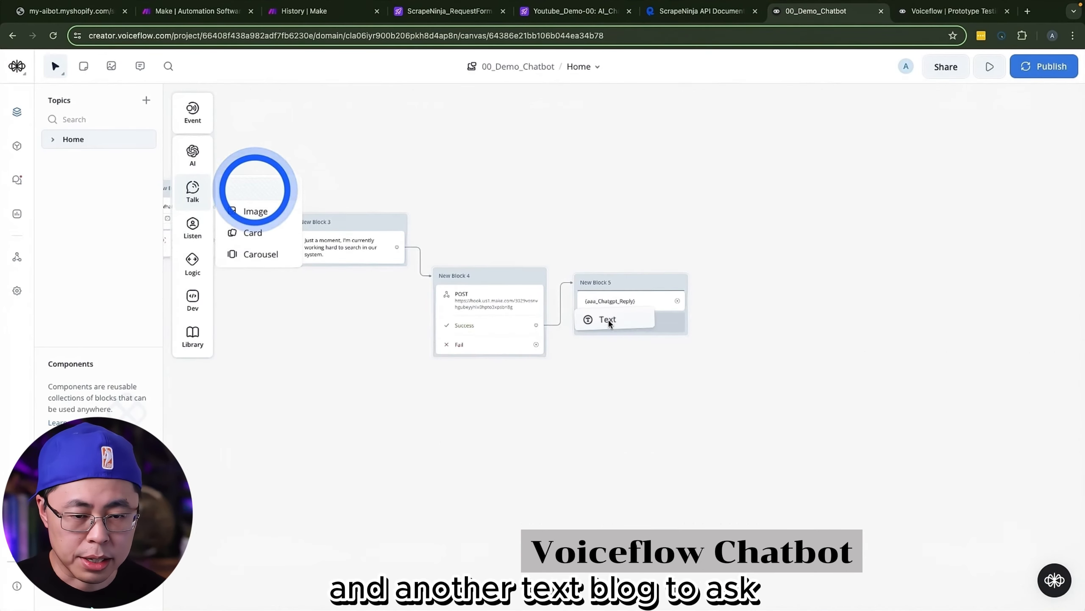
{"action": "left_click_drag", "start_coordinate": [608, 319], "coordinate": [630, 327]}
{"action": "left_click", "coordinate": [893, 161]}
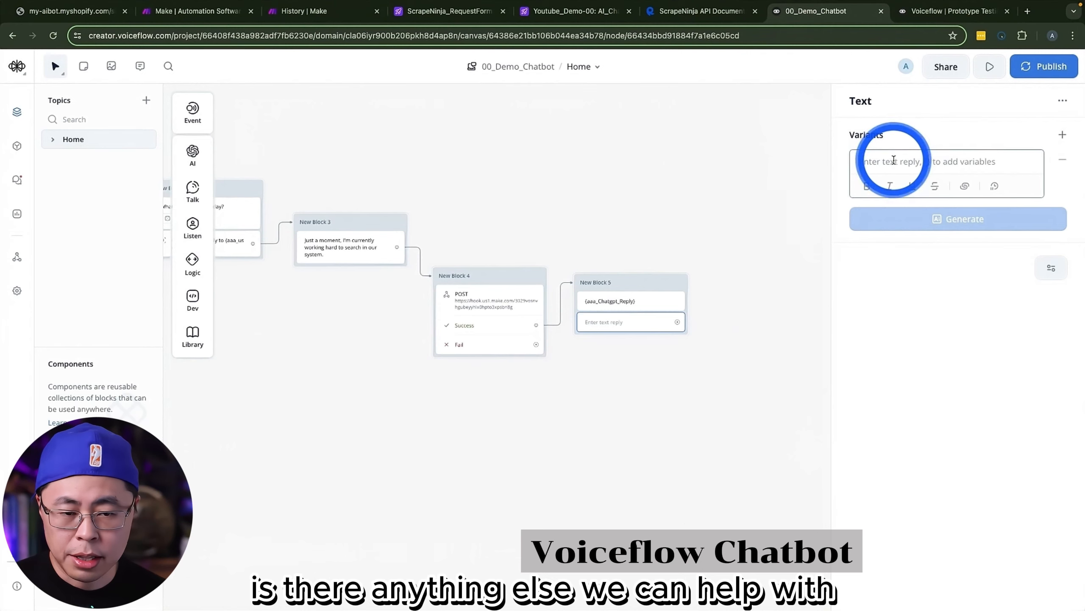
{"action": "type", "text": "Is"}
{"action": "type", "text": " there anything else i can help with?"}
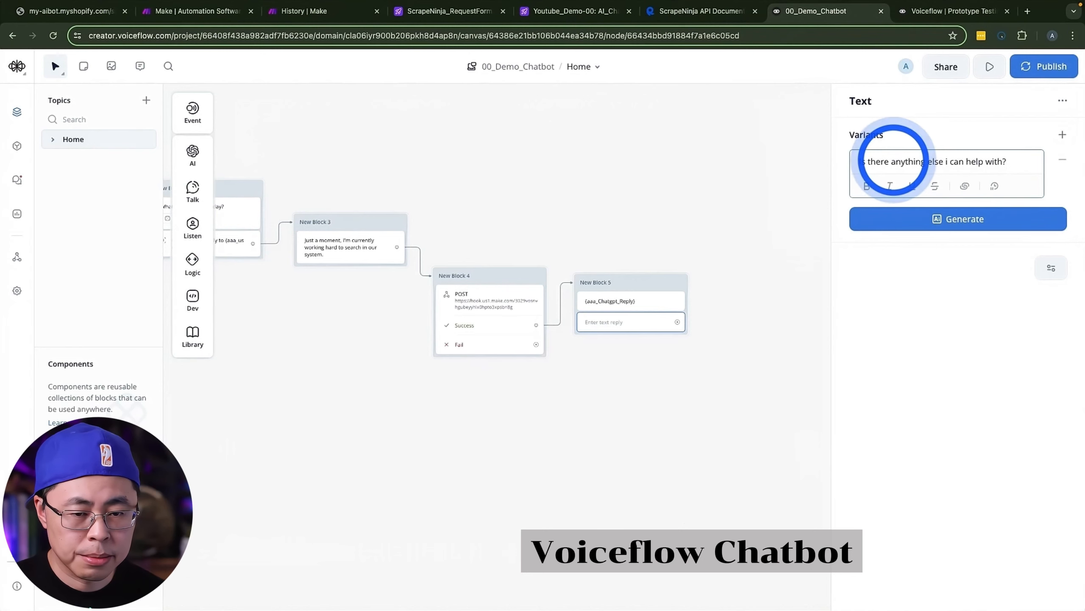
{"action": "left_click", "coordinate": [880, 327]}
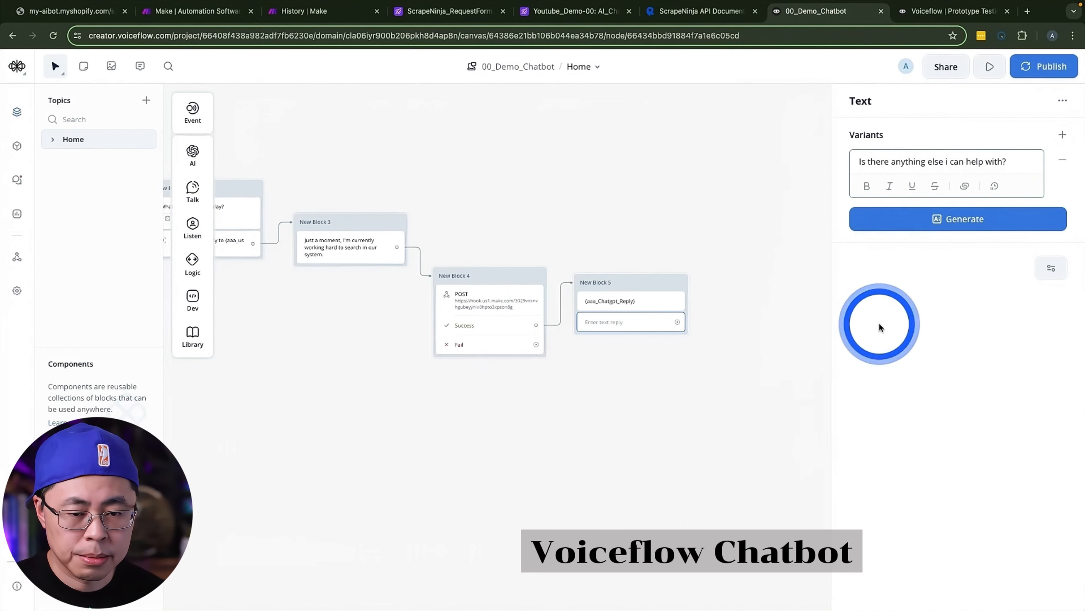
{"action": "left_click", "coordinate": [737, 356]}
{"action": "left_click_drag", "start_coordinate": [310, 378], "coordinate": [451, 367]}
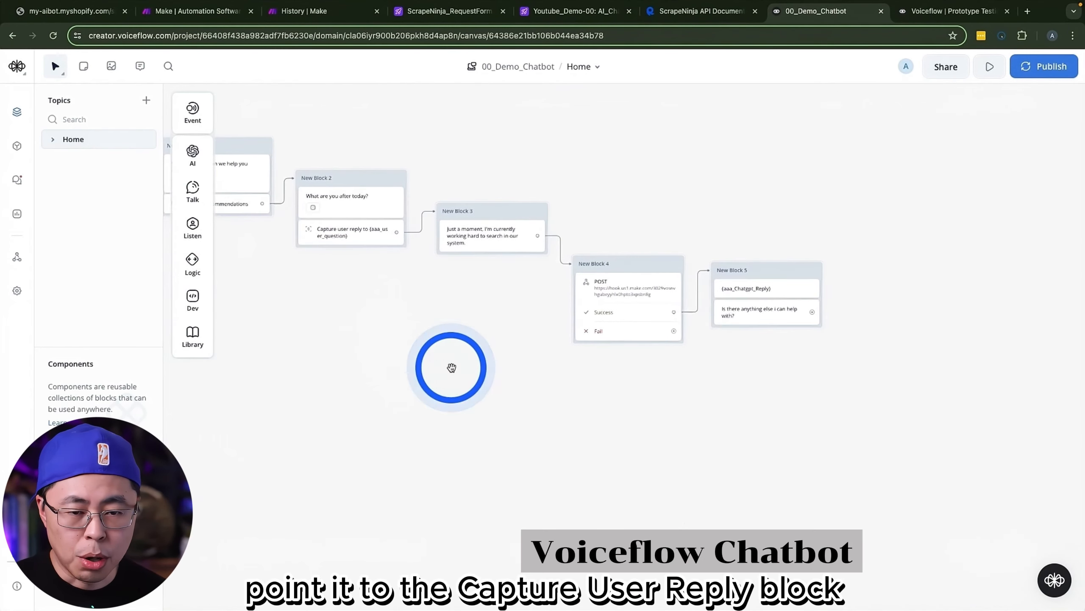
{"action": "left_click_drag", "start_coordinate": [812, 312], "coordinate": [318, 242]}
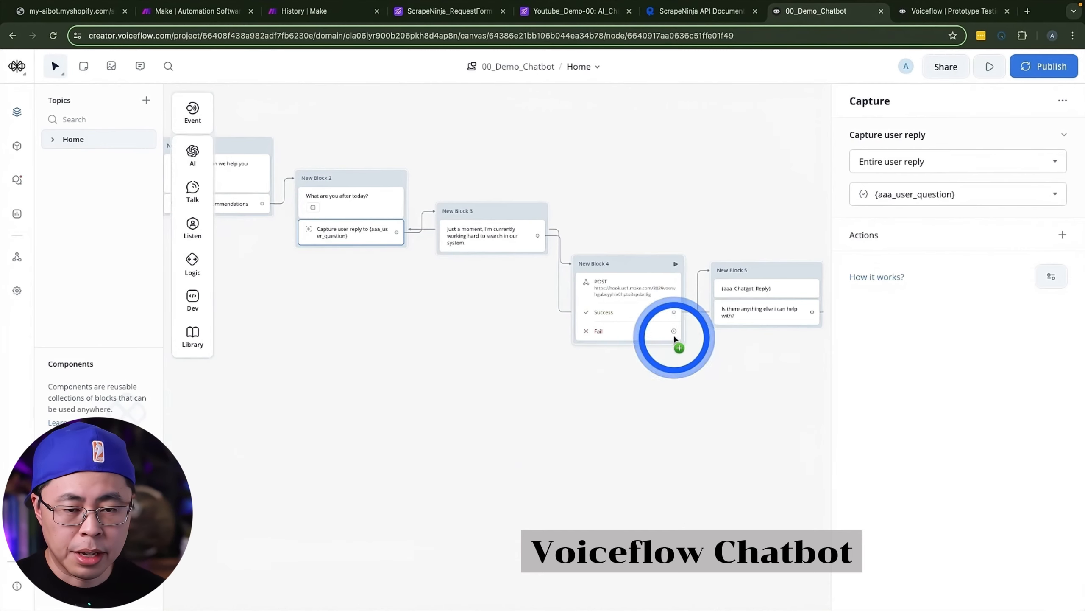
Step: Connect the API's Fail path to a new text block reading "sorry, there's some technical issue, i'll forward you to my human coworker."
{"action": "left_click_drag", "start_coordinate": [674, 334], "coordinate": [720, 387]}
{"action": "mouse_move", "coordinate": [753, 426]}
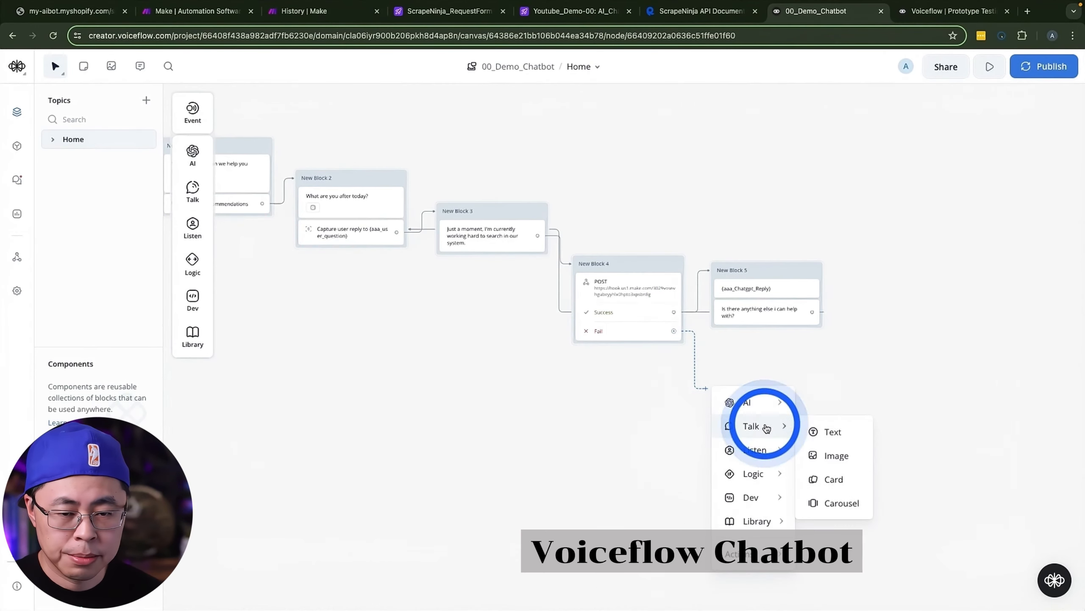
{"action": "left_click", "coordinate": [829, 431]}
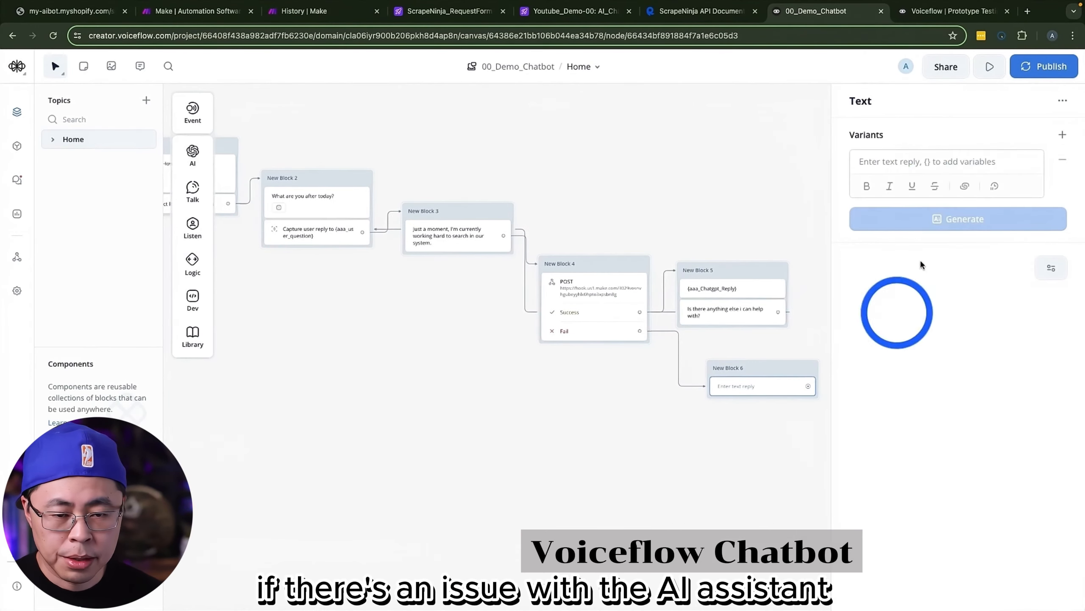
{"action": "left_click", "coordinate": [920, 167]}
{"action": "type", "text": "sorry,"}
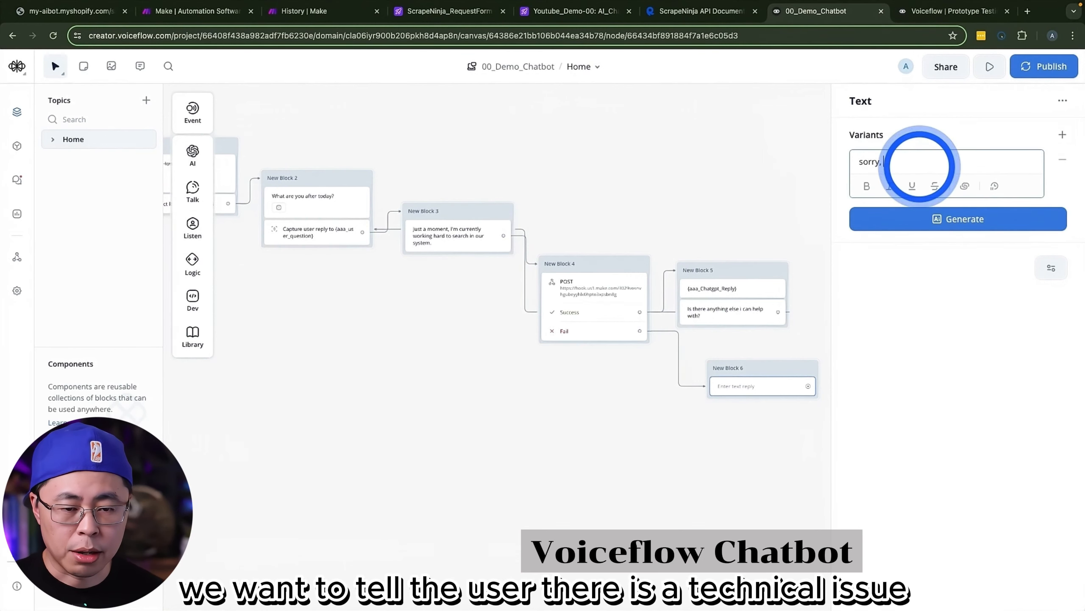
{"action": "type", "text": " there's "}
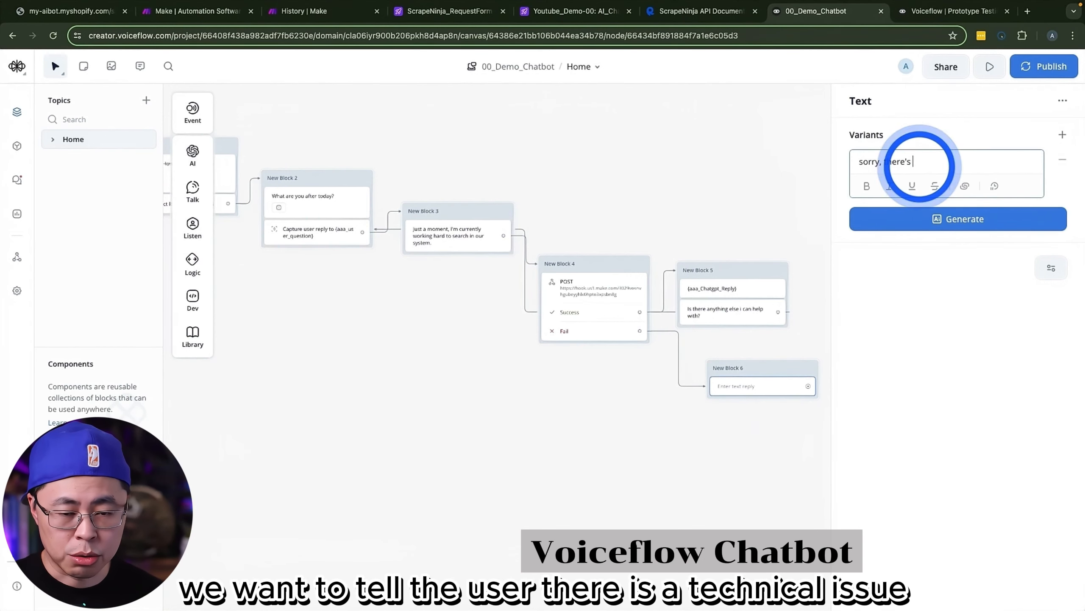
{"action": "type", "text": "some tech"}
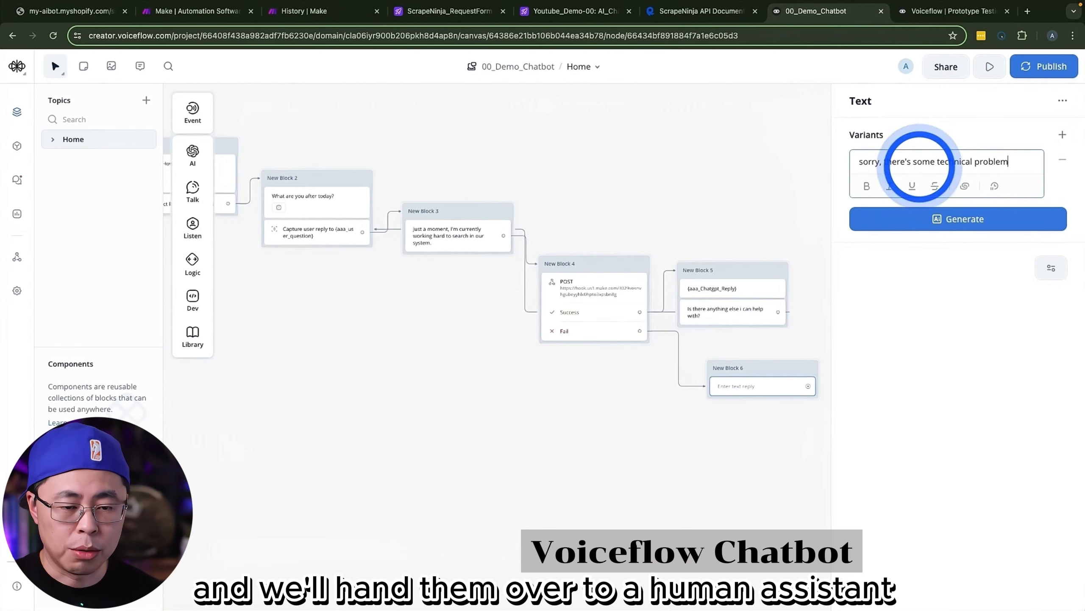
{"action": "type", "text": "nical issue, "}
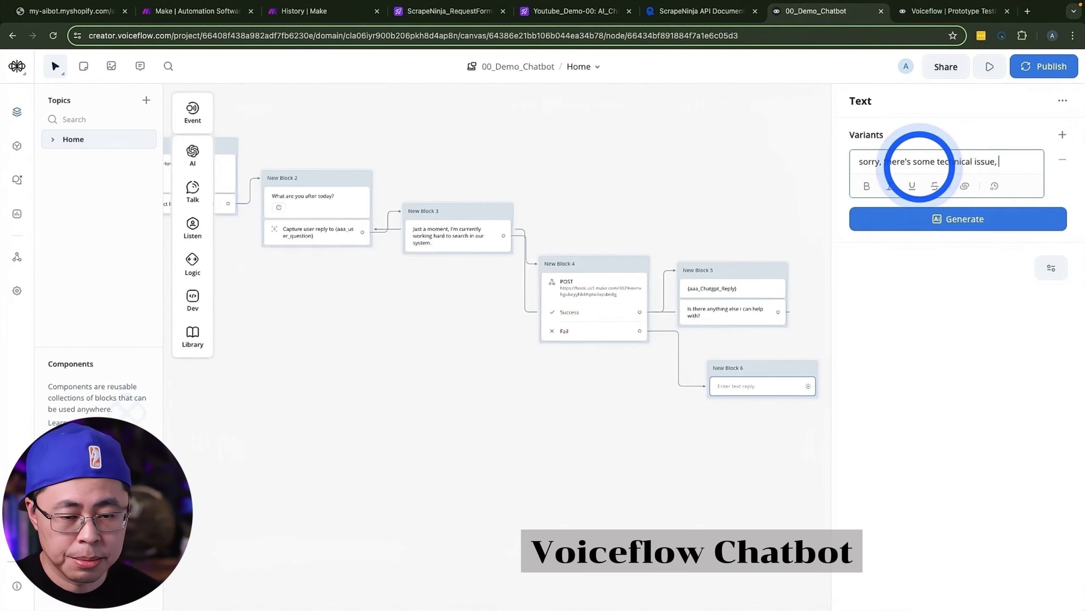
{"action": "type", "text": "i'll forward you t"}
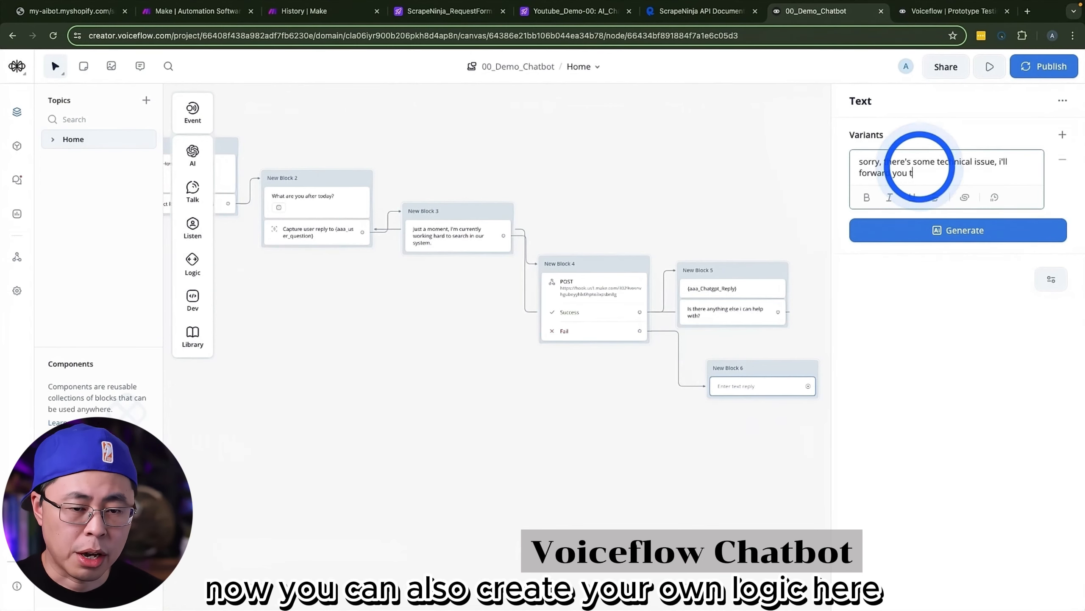
{"action": "type", "text": "o my human"}
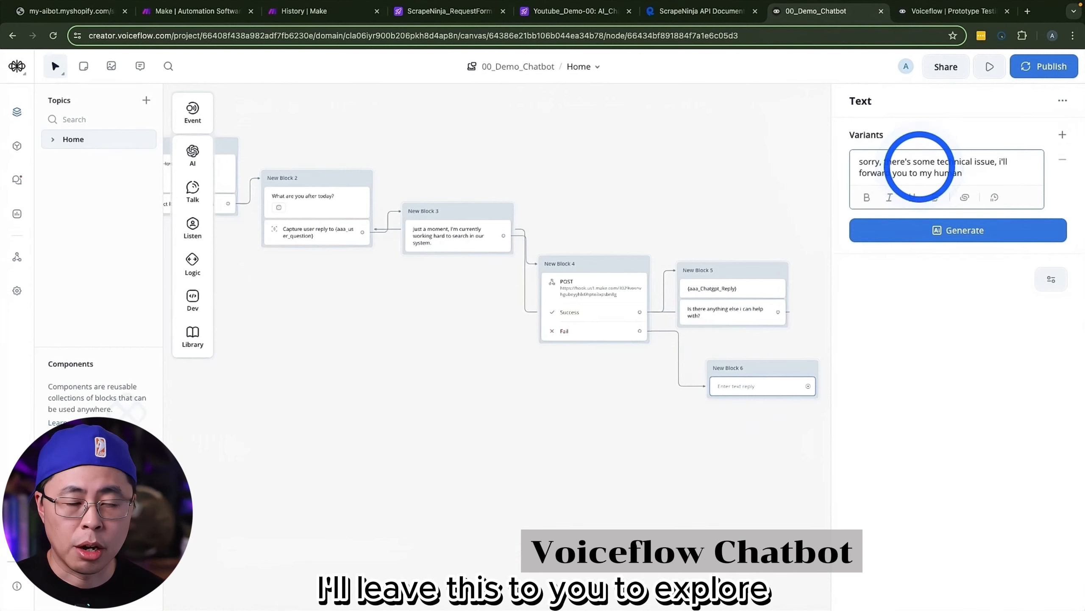
{"action": "type", "text": " coworker."}
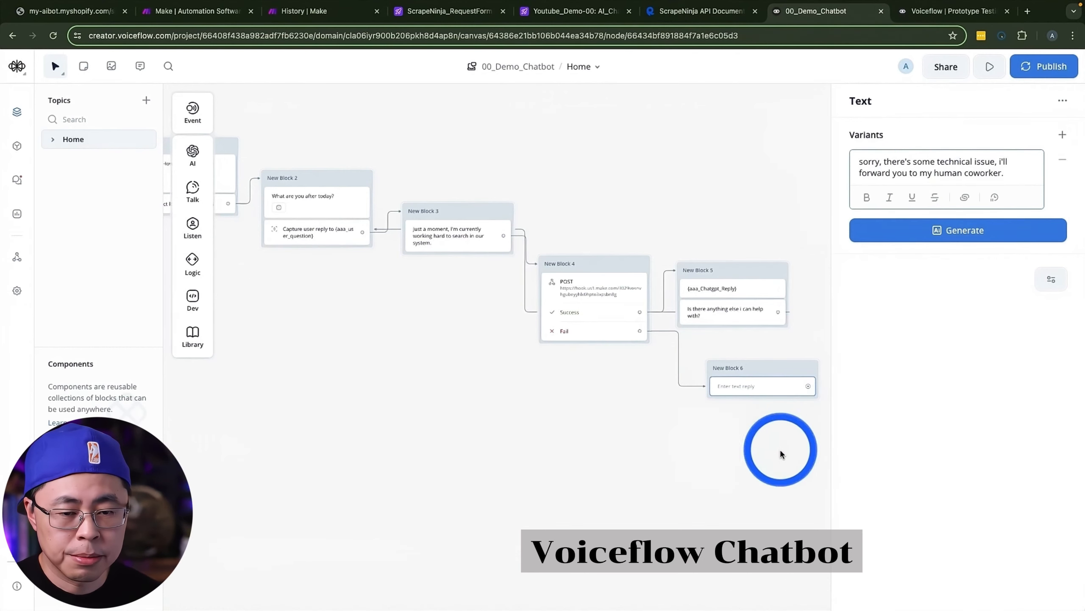
{"action": "left_click", "coordinate": [780, 450]}
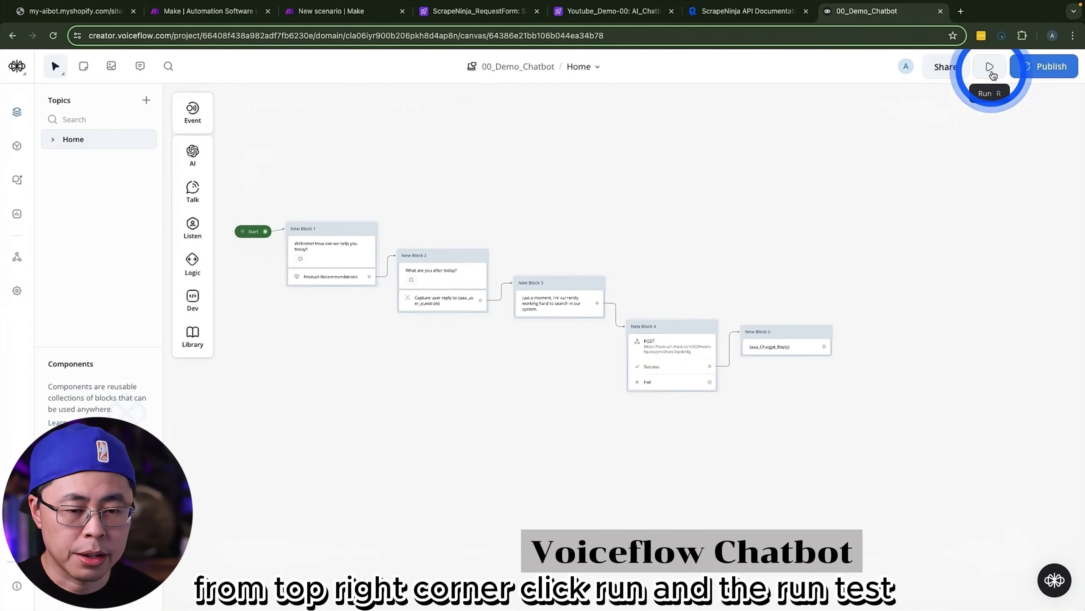
Step: Start a test run of the assistant and send Tshirt as the first message
{"action": "left_click", "coordinate": [989, 66]}
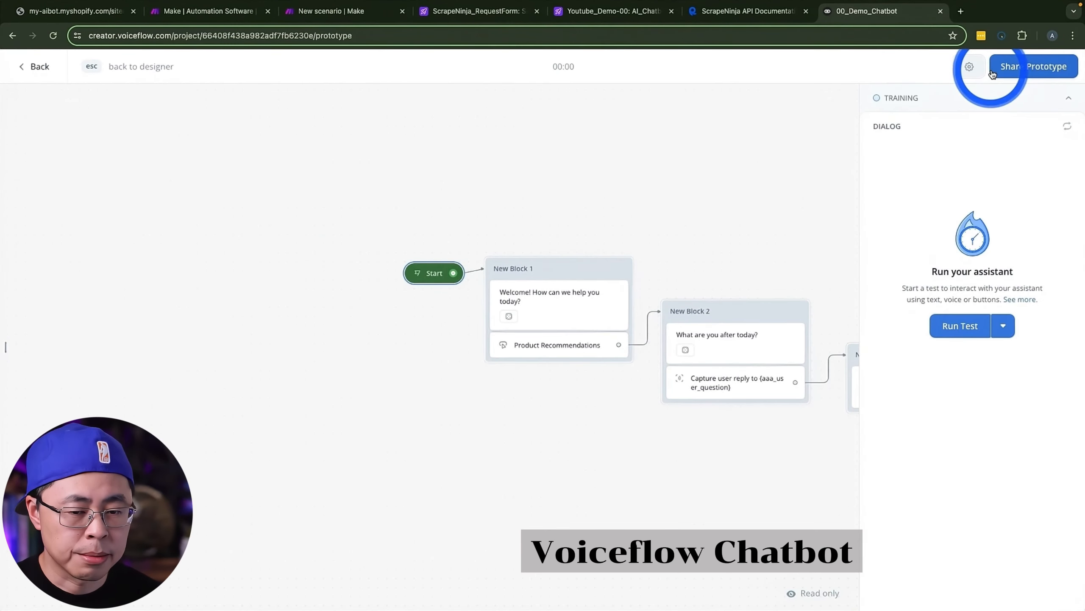
{"action": "left_click", "coordinate": [965, 329]}
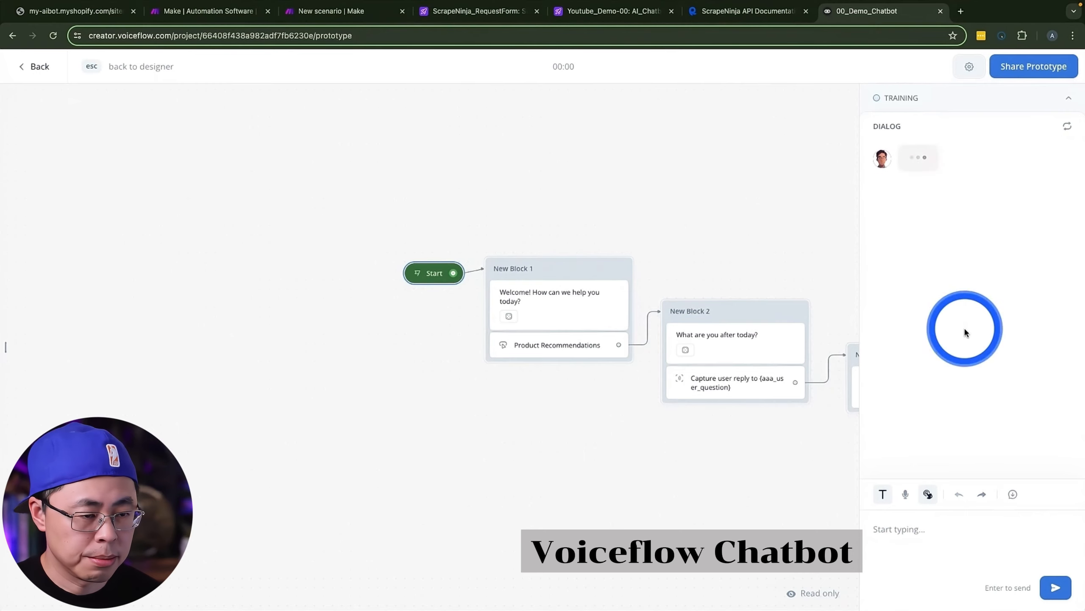
{"action": "left_click", "coordinate": [928, 530]}
{"action": "type", "text": "Tshirt"}
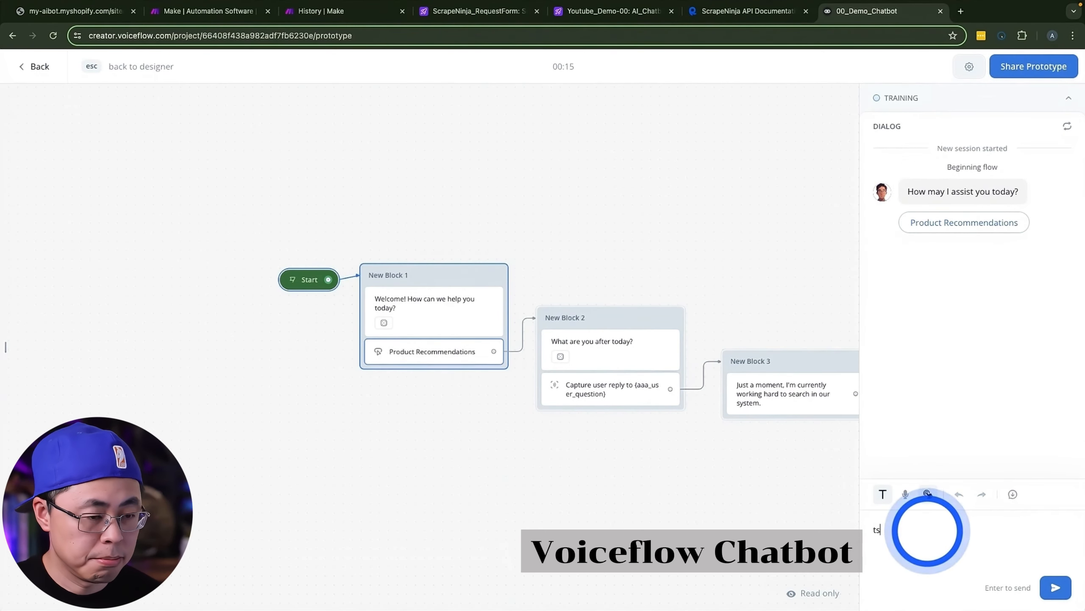
{"action": "key", "text": "Return"}
Step: Choose Product Recommendations in the test dialog, ask for "T shirt" and review the assistant's product reply
{"action": "left_click", "coordinate": [972, 319]}
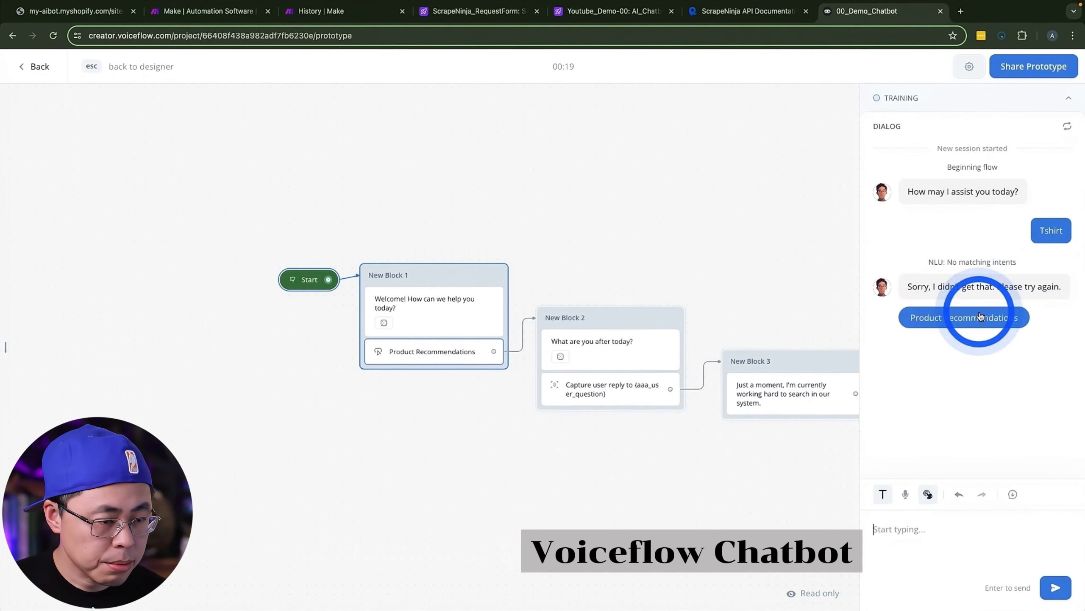
{"action": "left_click", "coordinate": [996, 546]}
{"action": "type", "text": "t sh"}
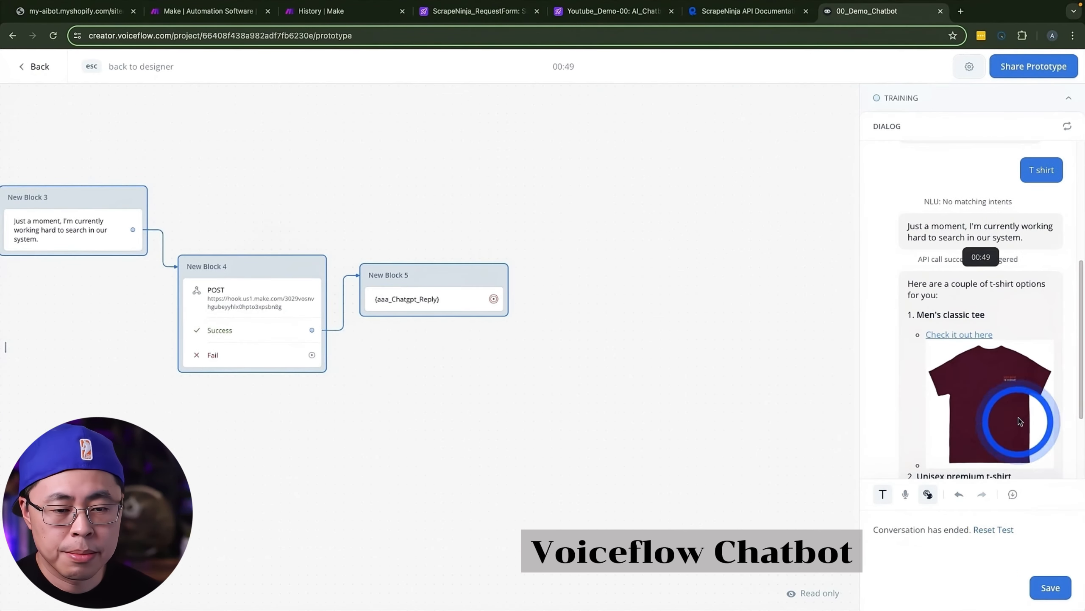
{"action": "scroll", "coordinate": [1019, 421], "scroll_direction": "down", "scroll_amount": 5}
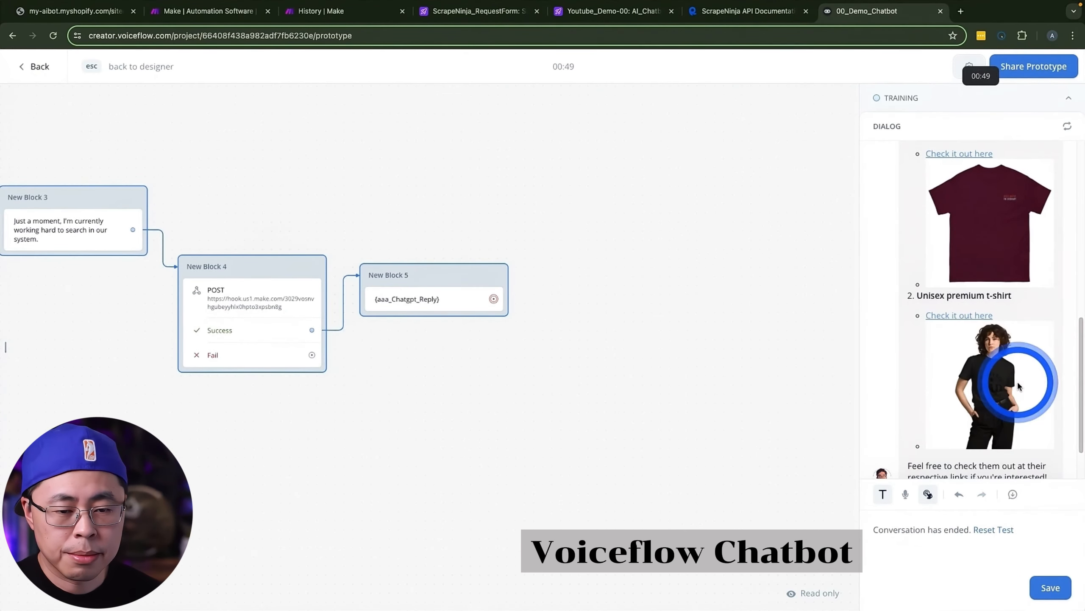
{"action": "scroll", "coordinate": [1019, 385], "scroll_direction": "up", "scroll_amount": 5}
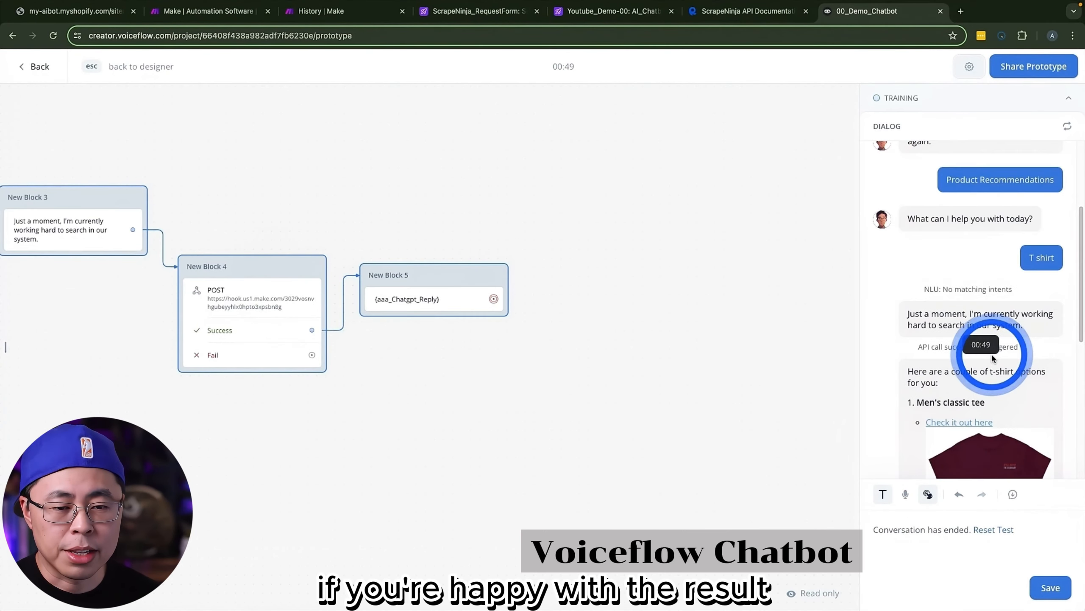
{"action": "scroll", "coordinate": [993, 351], "scroll_direction": "down", "scroll_amount": 5}
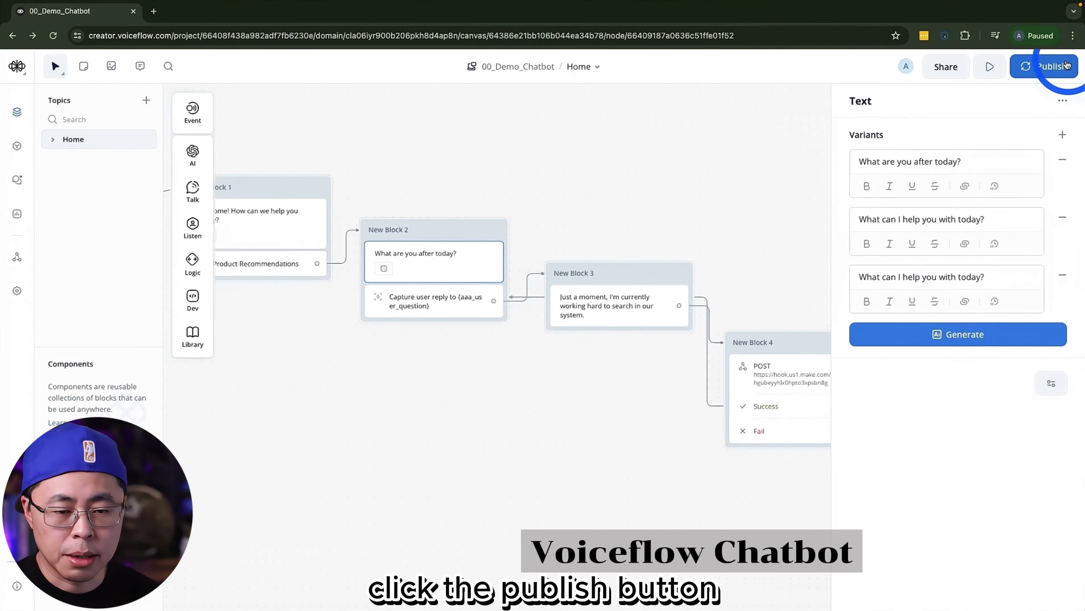
Step: Publish the chatbot to production without a version name
{"action": "left_click", "coordinate": [1047, 66]}
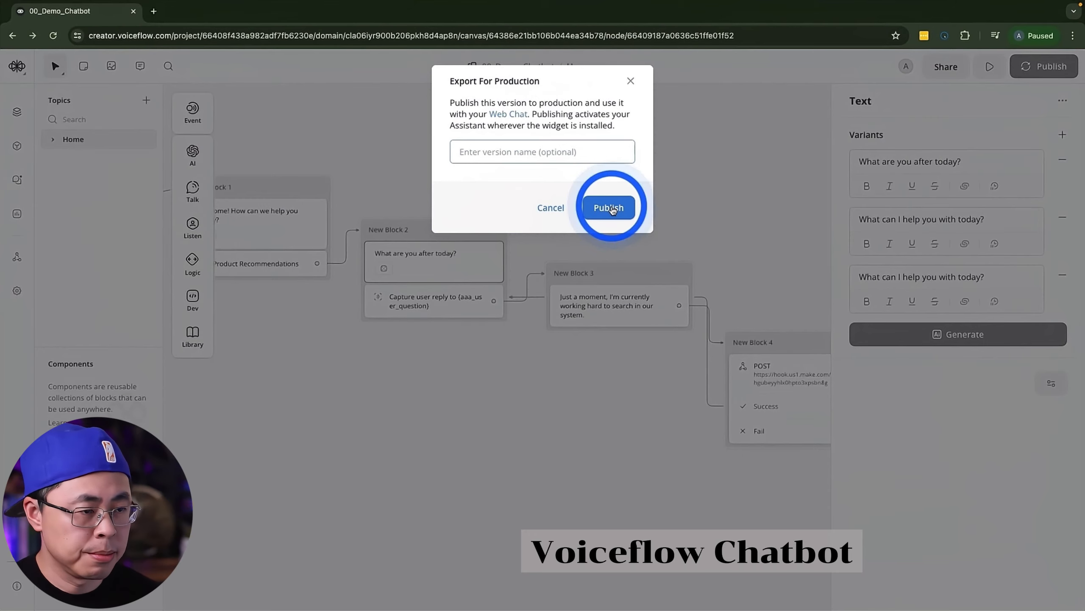
{"action": "left_click", "coordinate": [609, 208]}
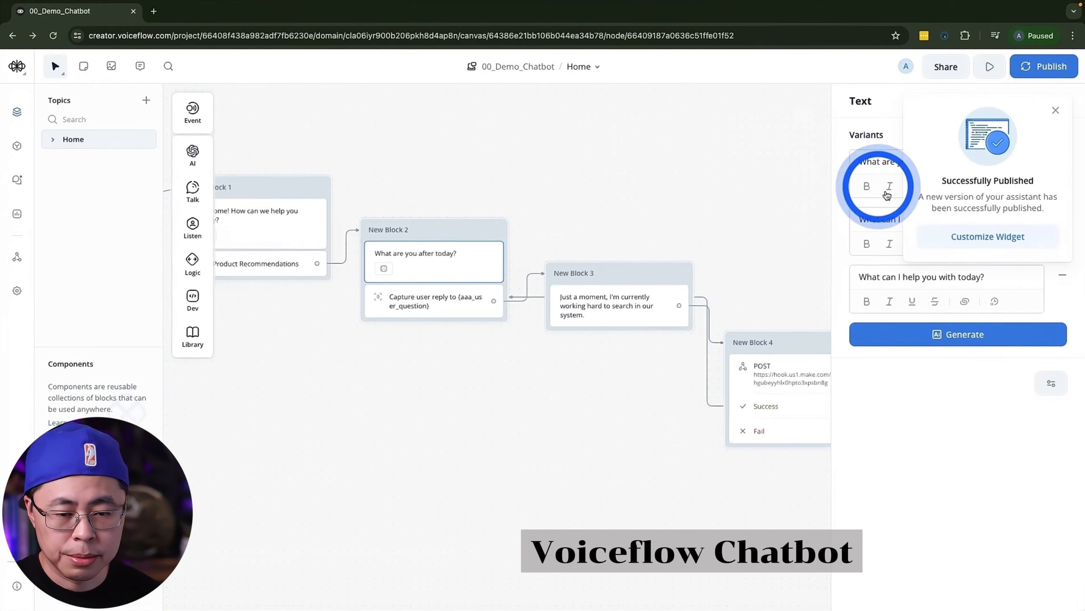
Step: Open the published web chat widget's customization settings and display its website installation code
{"action": "left_click", "coordinate": [988, 237]}
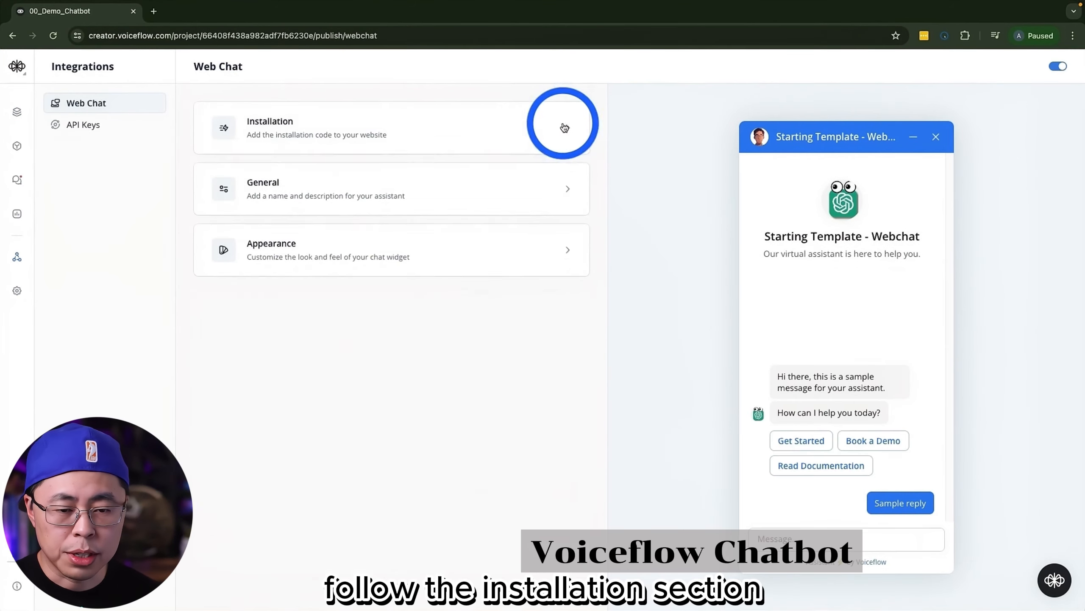
{"action": "left_click", "coordinate": [564, 127]}
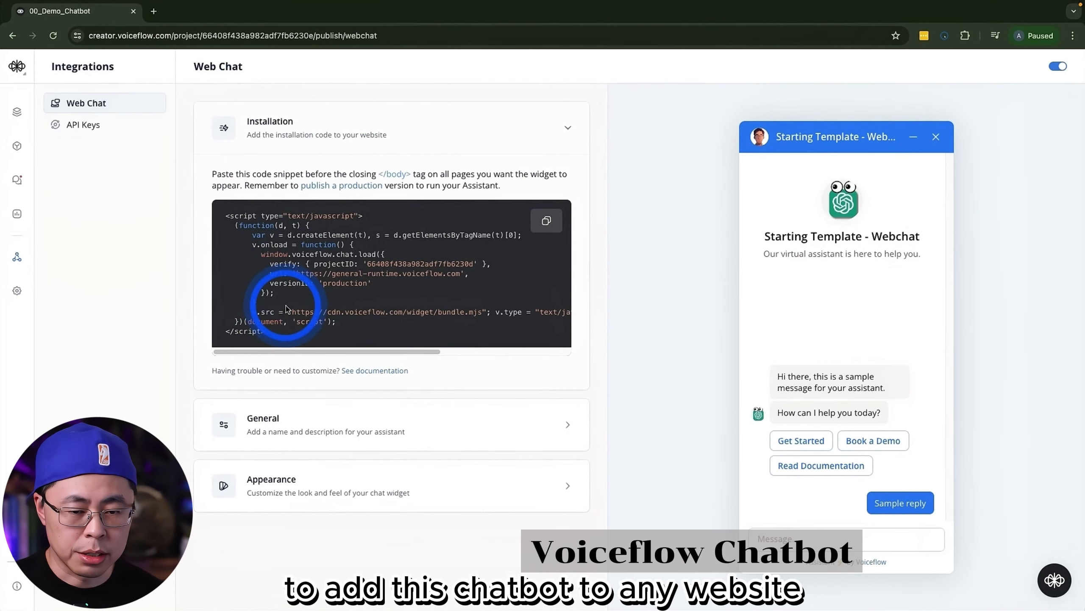
Step: Set the web chat widget's name to "Test chatbot" and its description to "Hello, im your shop assistant"
{"action": "left_click", "coordinate": [548, 424]}
{"action": "scroll", "coordinate": [524, 412], "scroll_direction": "down", "scroll_amount": 3}
{"action": "left_click_drag", "start_coordinate": [360, 364], "coordinate": [202, 364]}
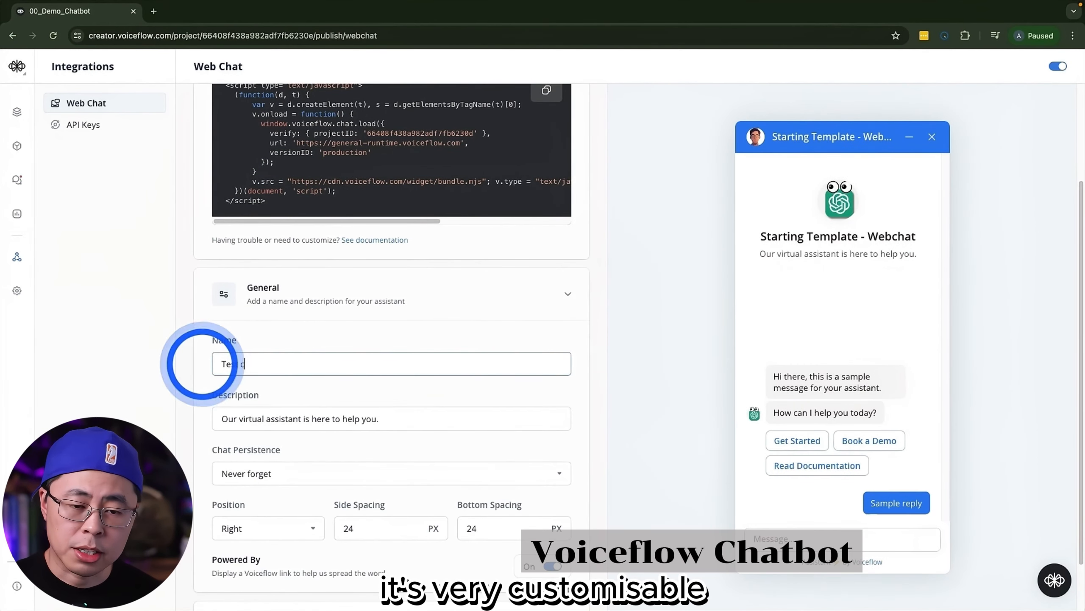
{"action": "type", "text": "Test chatbot"}
{"action": "left_click_drag", "start_coordinate": [388, 417], "coordinate": [209, 417]}
{"action": "type", "text": "He"}
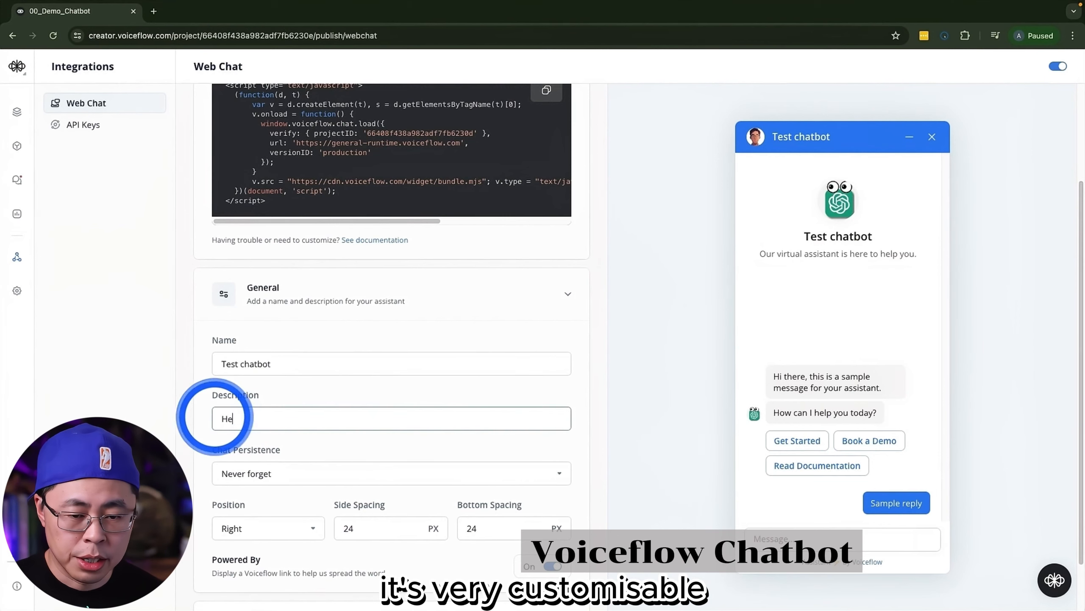
{"action": "type", "text": "llo, im your shop assistant"}
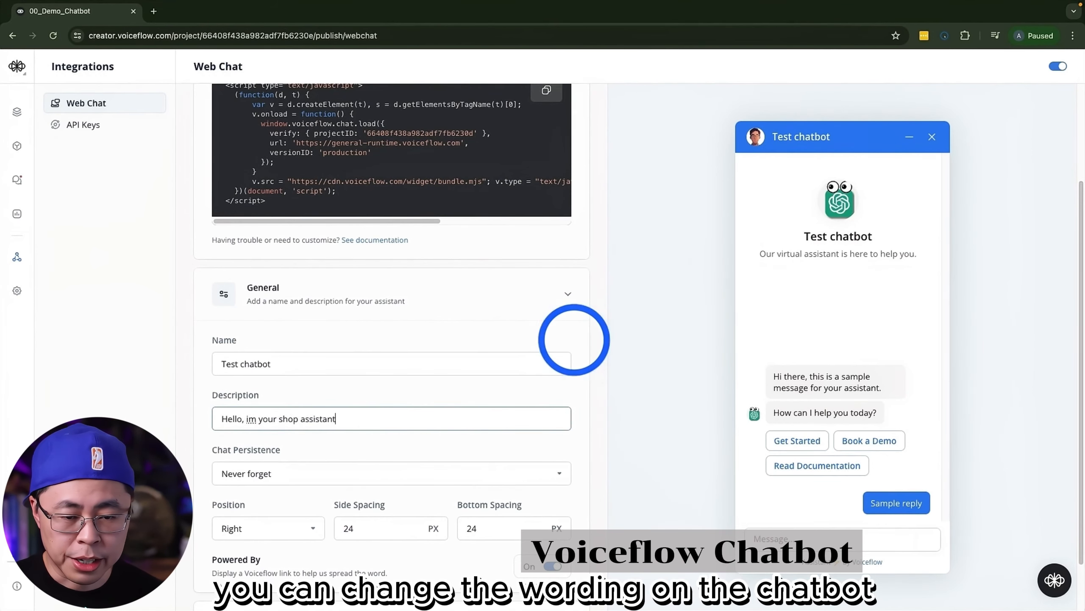
Step: Choose Never forget for chat persistence and review the widget's position, branding and appearance settings
{"action": "scroll", "coordinate": [300, 449], "scroll_direction": "down", "scroll_amount": 1}
{"action": "left_click", "coordinate": [286, 413]}
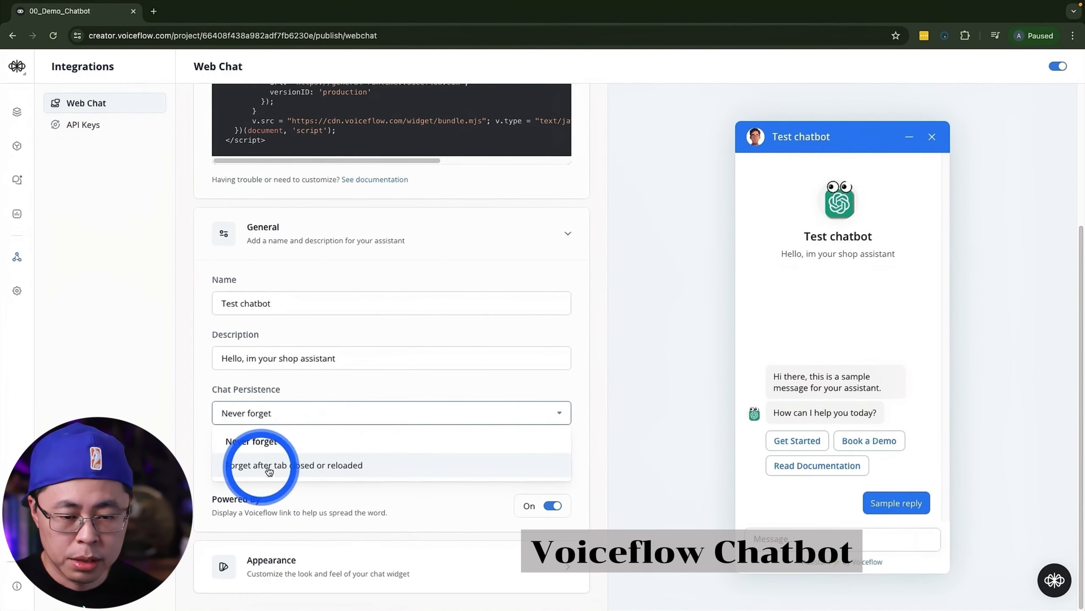
{"action": "left_click", "coordinate": [278, 443]}
{"action": "scroll", "coordinate": [509, 507], "scroll_direction": "down", "scroll_amount": 1}
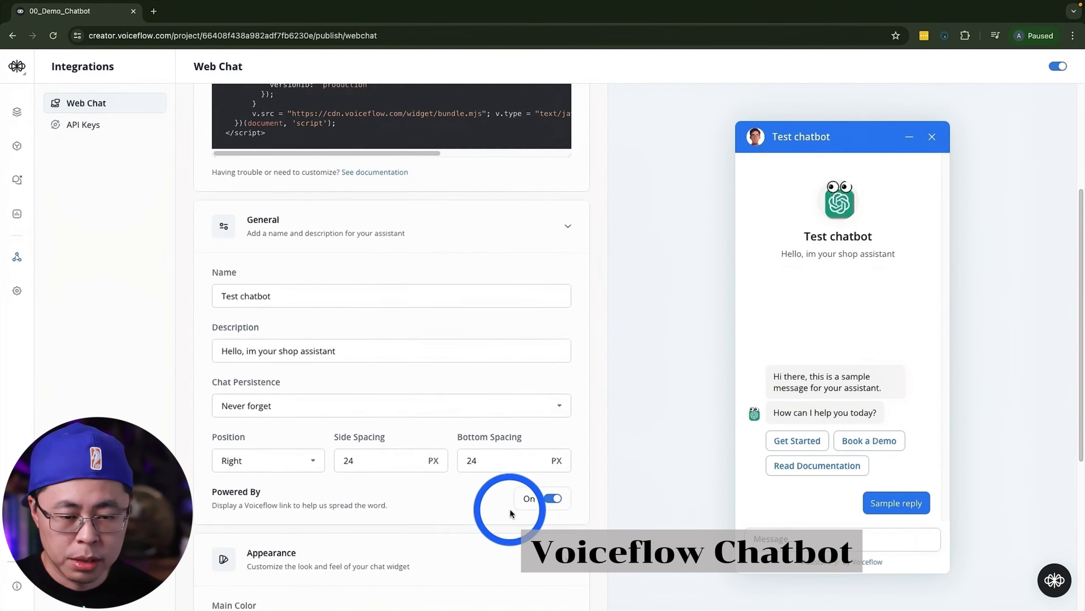
{"action": "scroll", "coordinate": [510, 508], "scroll_direction": "down", "scroll_amount": 5}
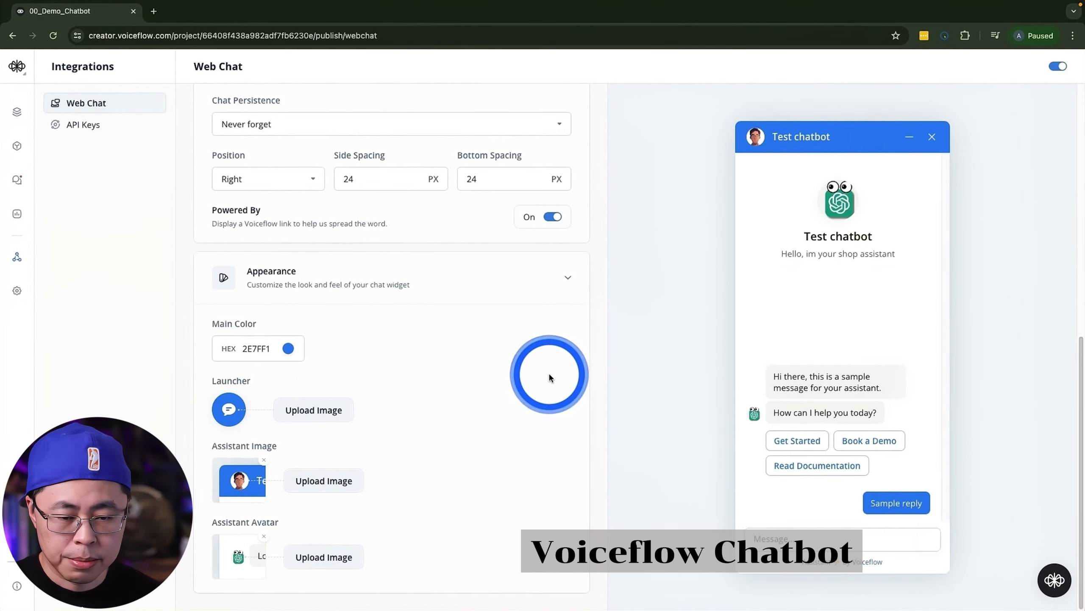
Step: Open the copied share link of the 00_Demo_Chatbot prototype in a new browser tab
{"action": "left_click", "coordinate": [1027, 12]}
{"action": "key", "text": "Return"}
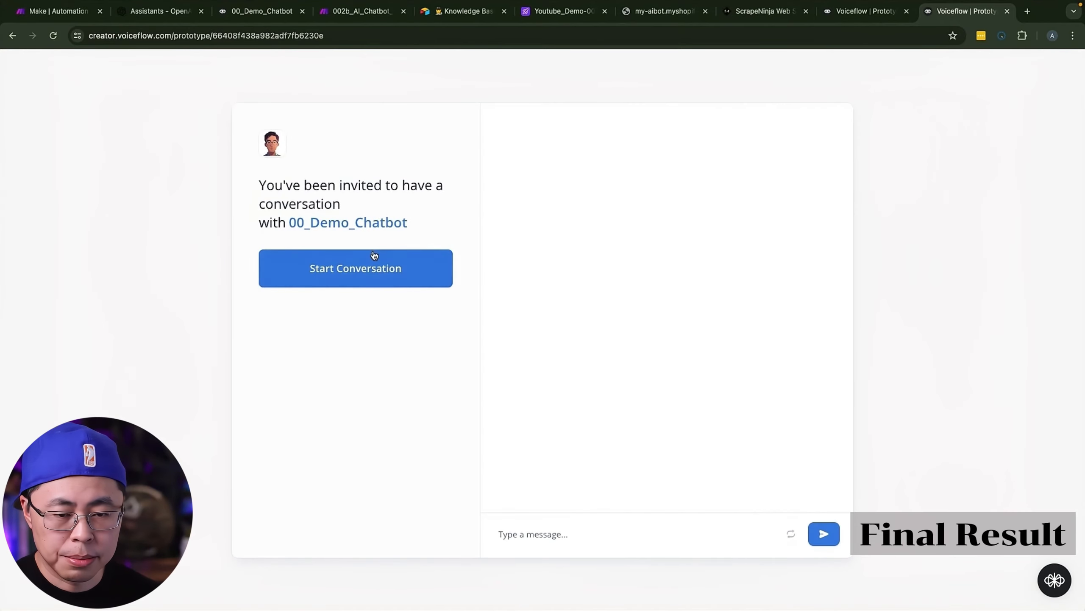
Step: Start the conversation in the shared prototype, choose Product Recommendations and begin writing a product request
{"action": "left_click", "coordinate": [374, 256]}
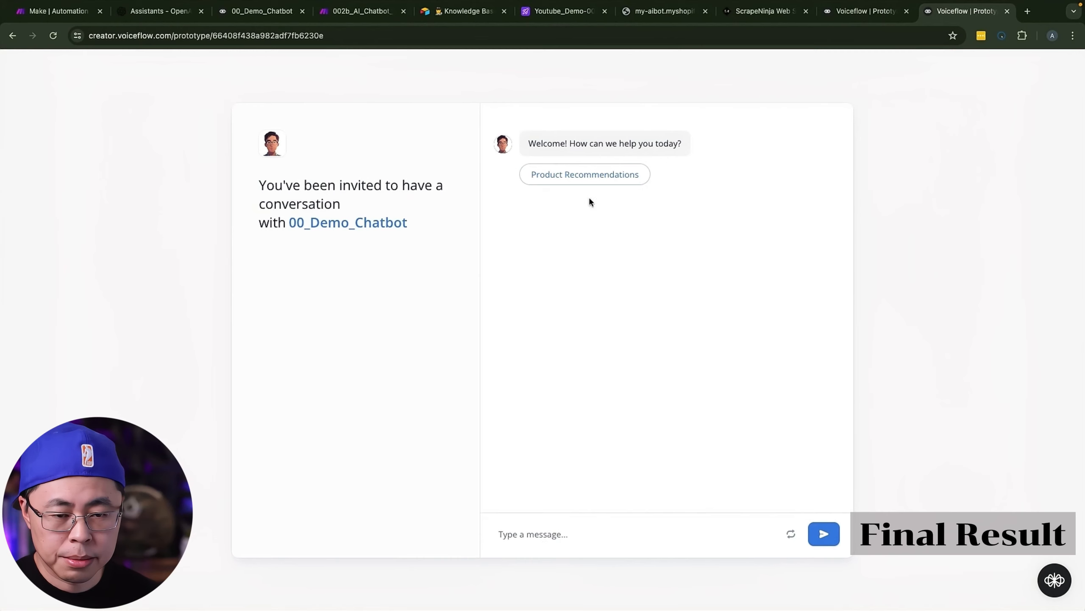
{"action": "left_click", "coordinate": [589, 175]}
{"action": "type", "text": "l"}
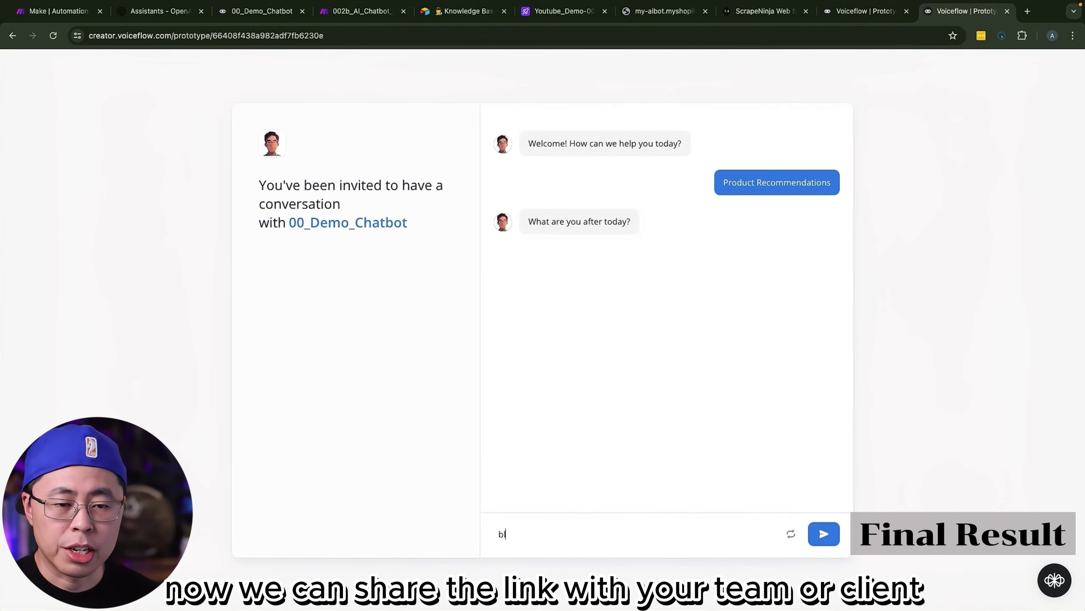